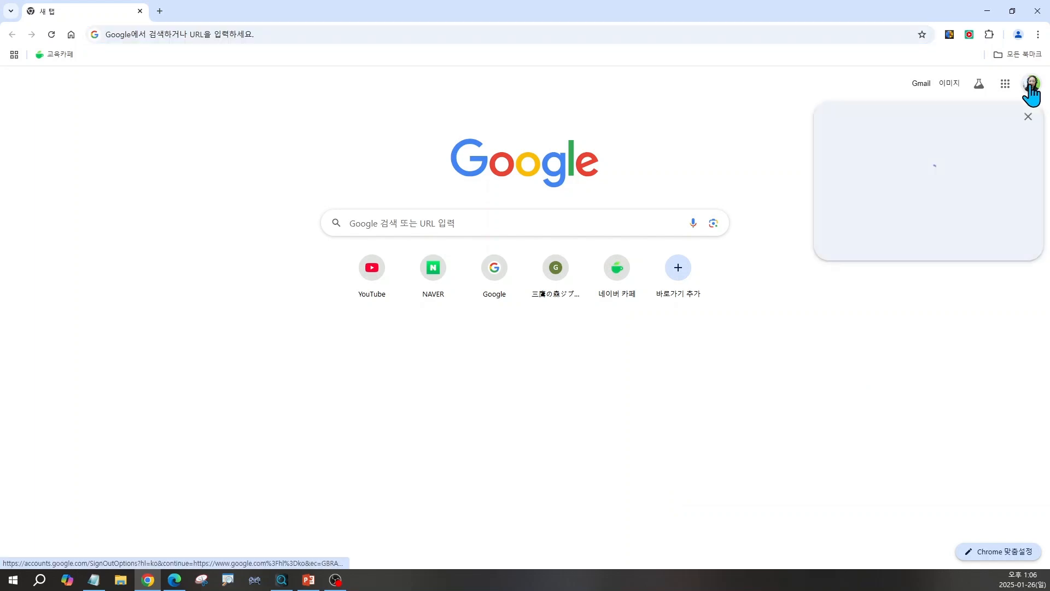
# Switch to the other Google account, search for 챗gpt, and open the 챗GPT custom GPT from the results.
pyautogui.click(888, 345)
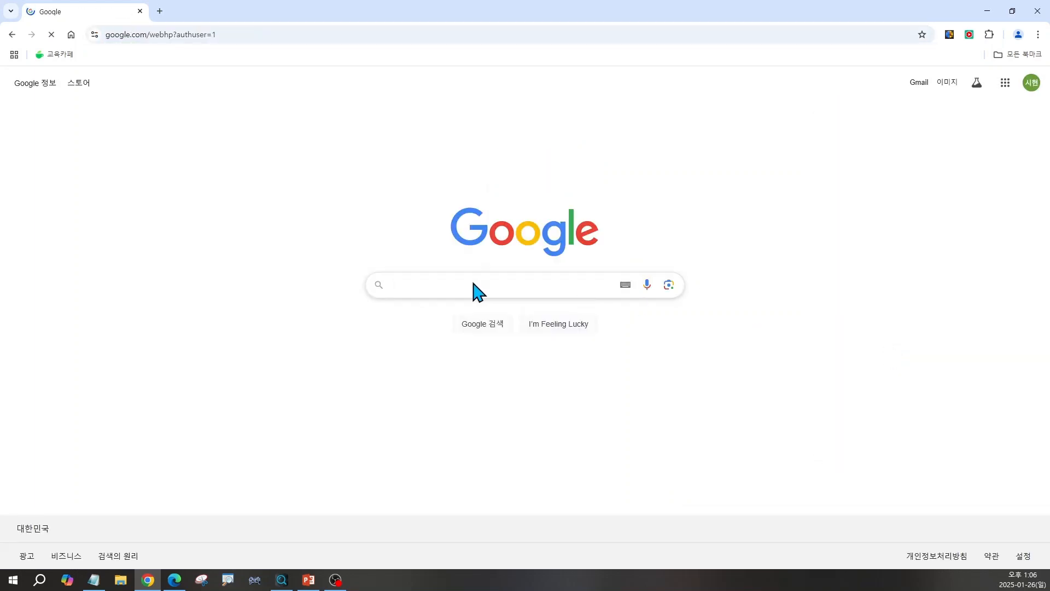
pyautogui.click(405, 284)
pyautogui.click(407, 315)
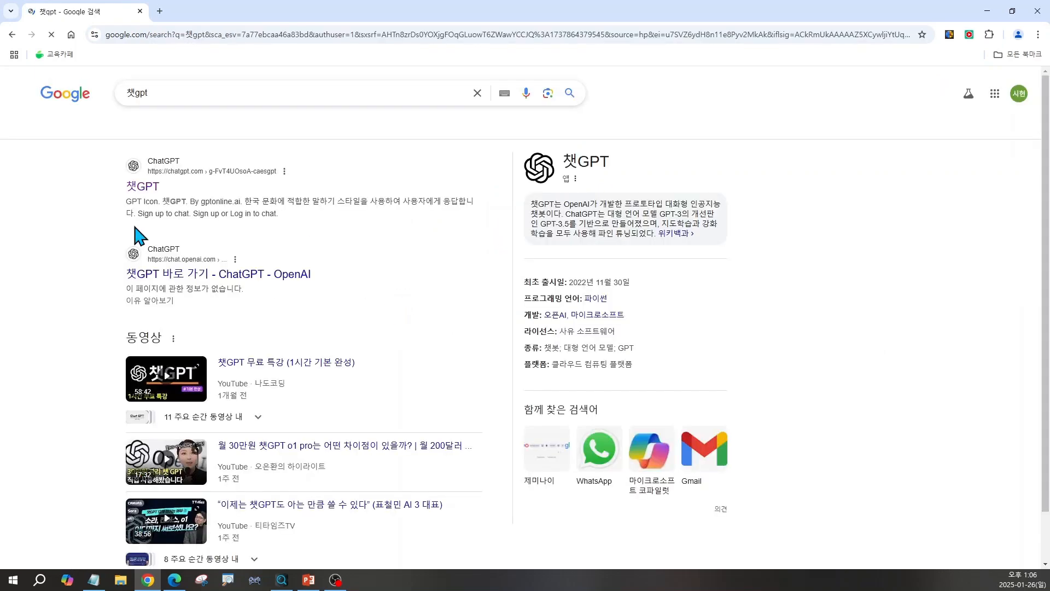
pyautogui.click(140, 187)
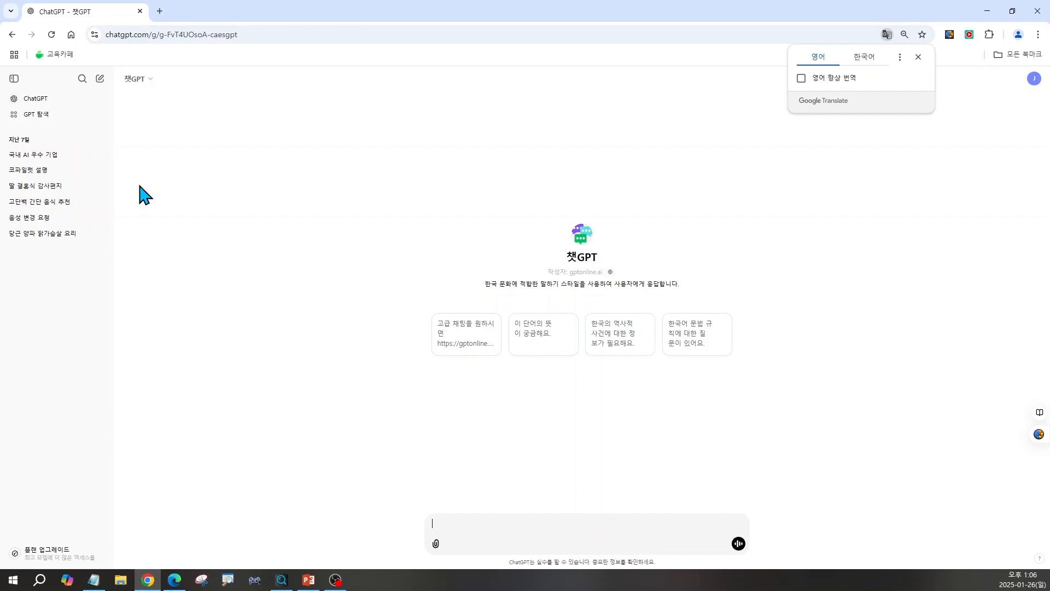
# Ask 챗GPT the pasted question '성공적인 powerpoint 프레젠테이션 요소 3가지는?'.
pyautogui.click(458, 527)
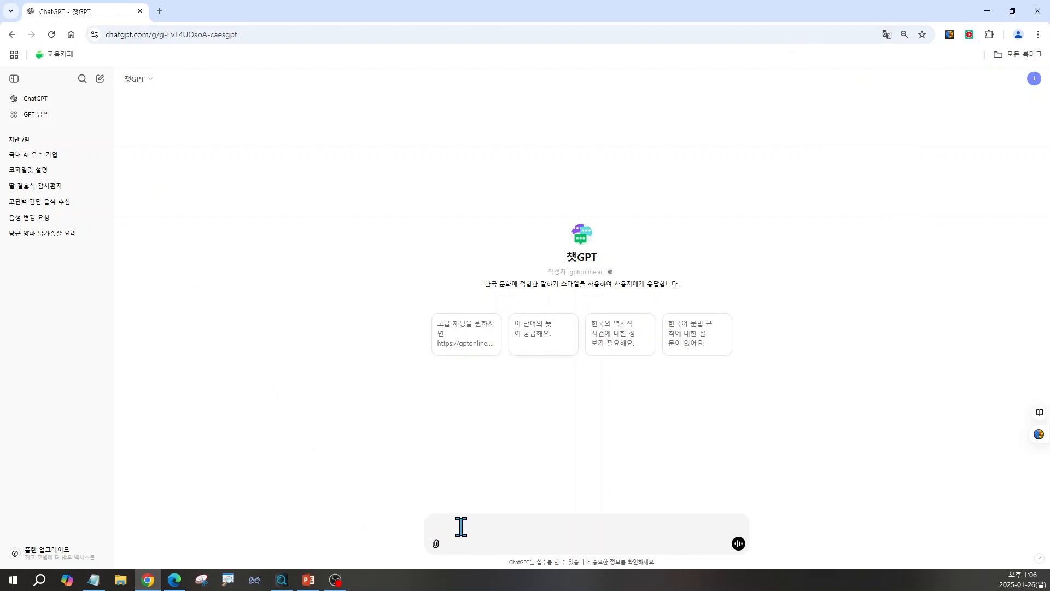
pyautogui.write('성공적인 powerpoint 프레젠테이션 요소 3가지는?')
pyautogui.press('Return')
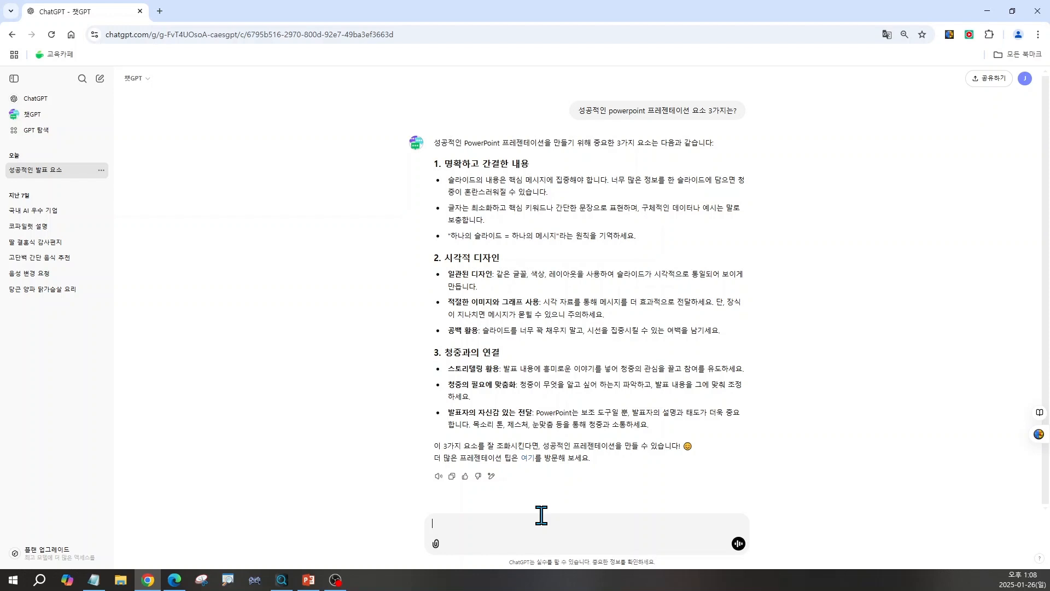
# Switch to the PowerPoint title slide to review it, and return to the chat.
pyautogui.click(309, 580)
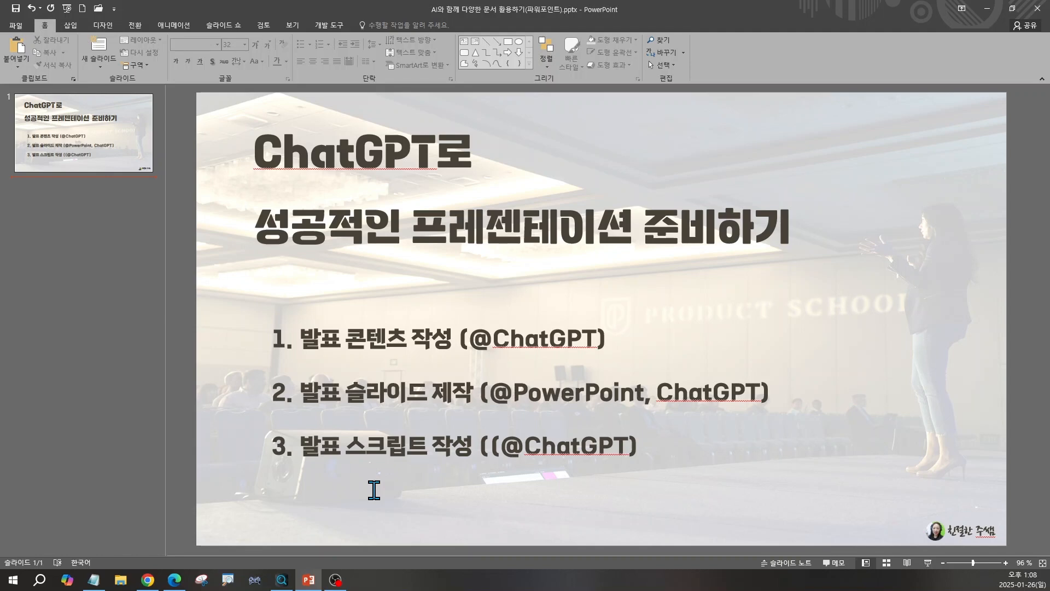
pyautogui.click(158, 581)
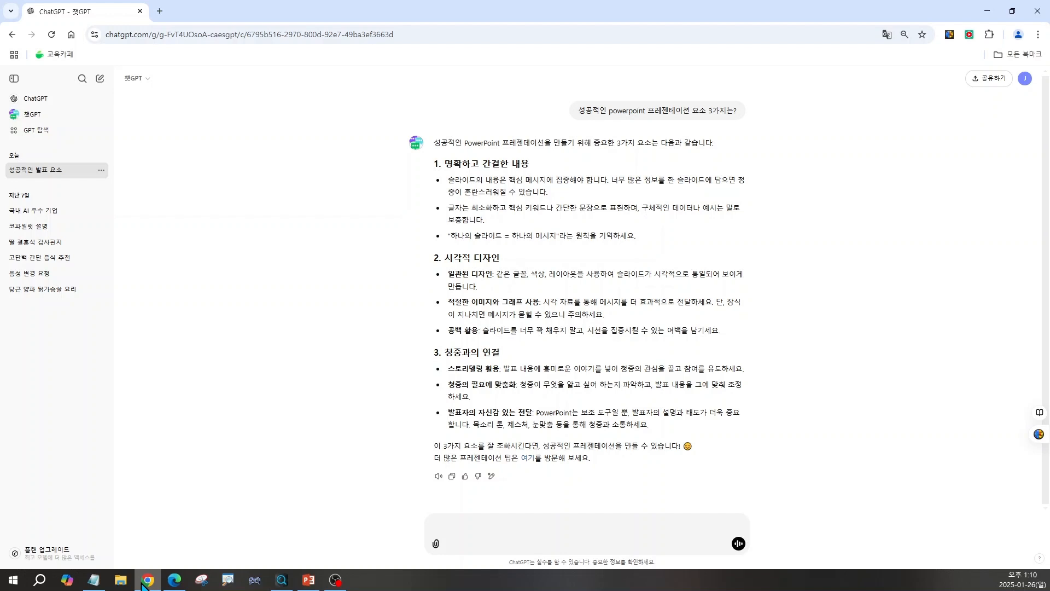
# Send the pasted prompt asking to summarize the presentation with a title and two key points for each slide.
pyautogui.click(457, 527)
pyautogui.write('"소액 투자로 재테크 잘하는법"에 대한 주제로 powerpoint 발표를 하려해 아래 내용을 참고해서 각 슬라이드 별로 콘텐츠를 작성해줘  -대상 : 40~60대 -명확하고 간결하게 내용 작성 -슬라이드 개수 : 3장 -발표시간 : 5분')
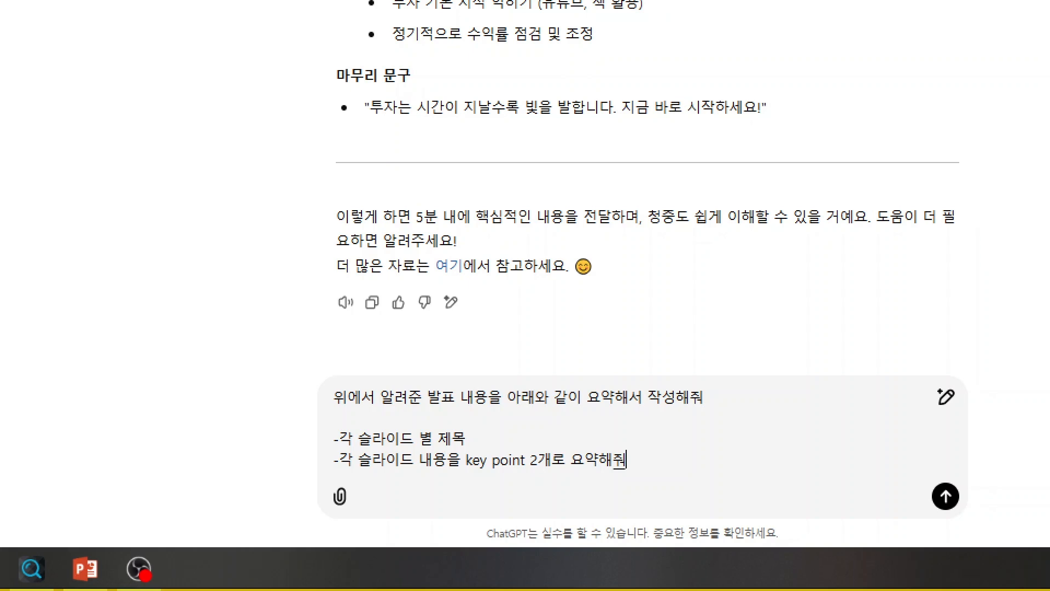
pyautogui.hotkey('ctrl', '2')
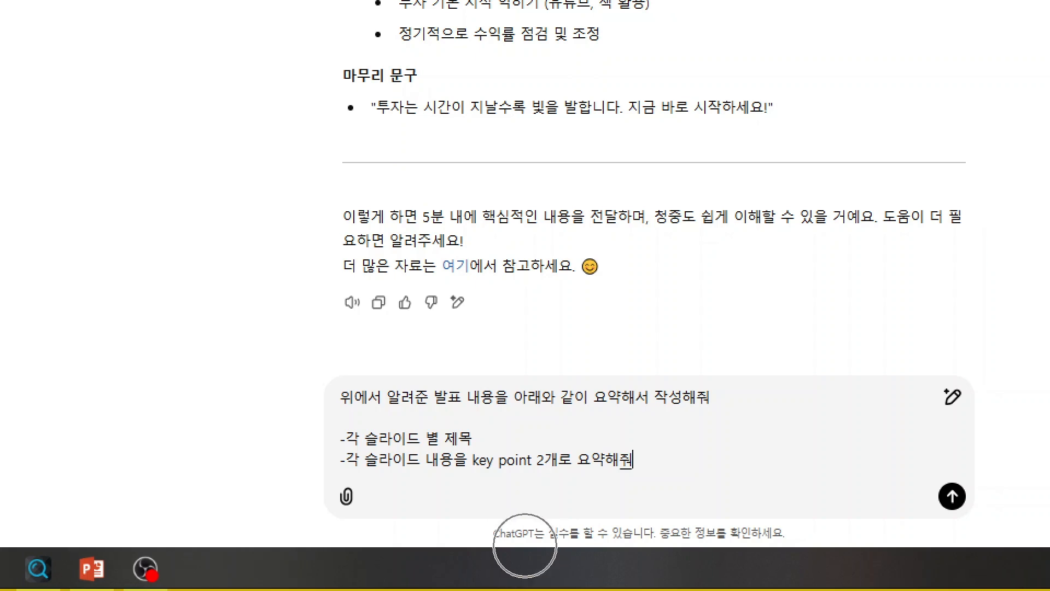
pyautogui.moveTo(303, 363)
pyautogui.mouseDown()
pyautogui.moveTo(465, 485)
pyautogui.moveTo(783, 495)
pyautogui.mouseUp()
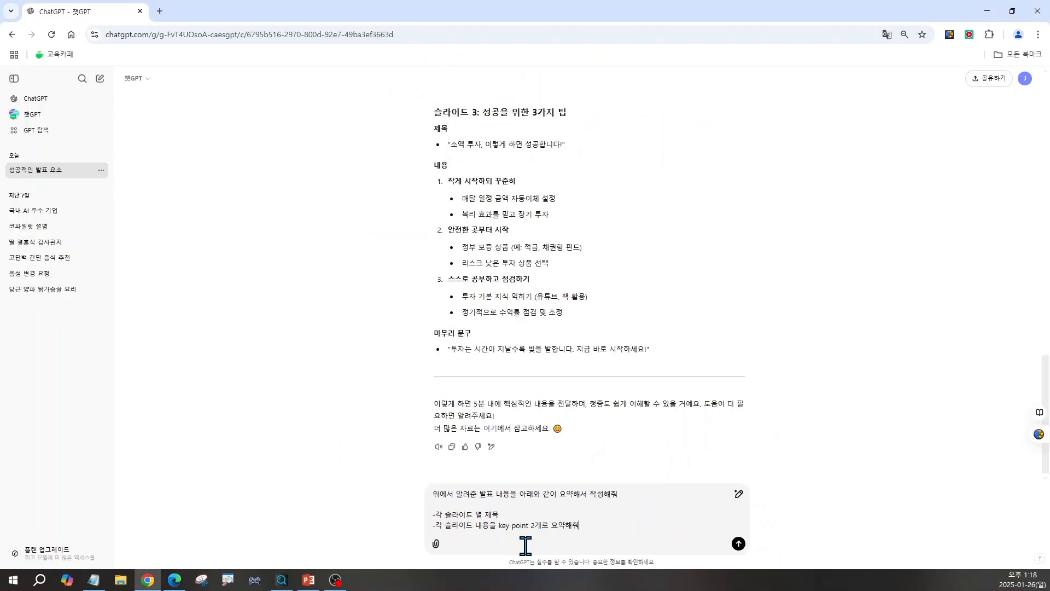
pyautogui.press('Return')
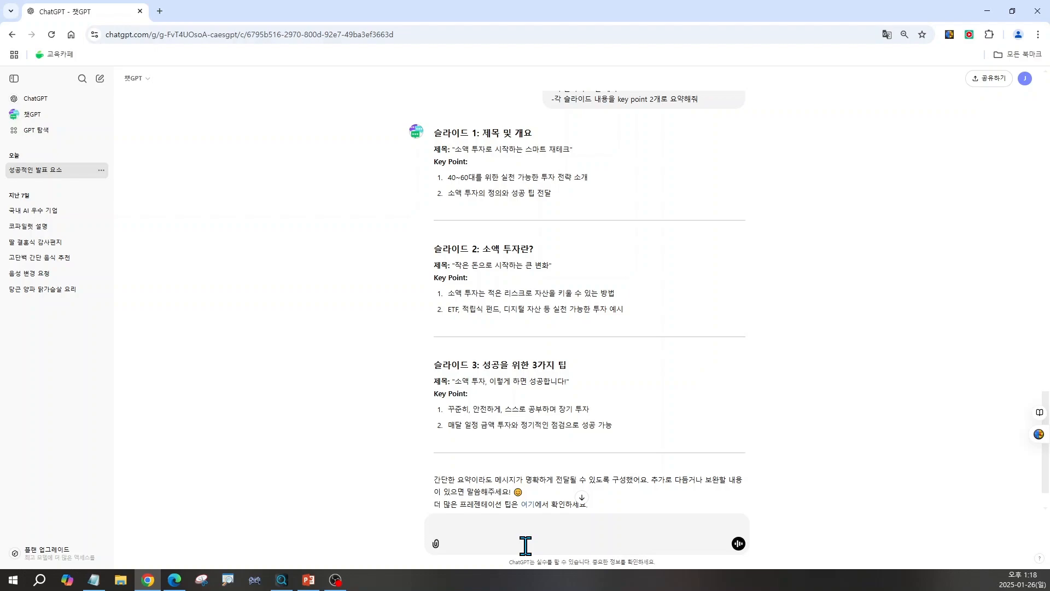
# Switch to the PowerPoint presentation.
pyautogui.click(308, 580)
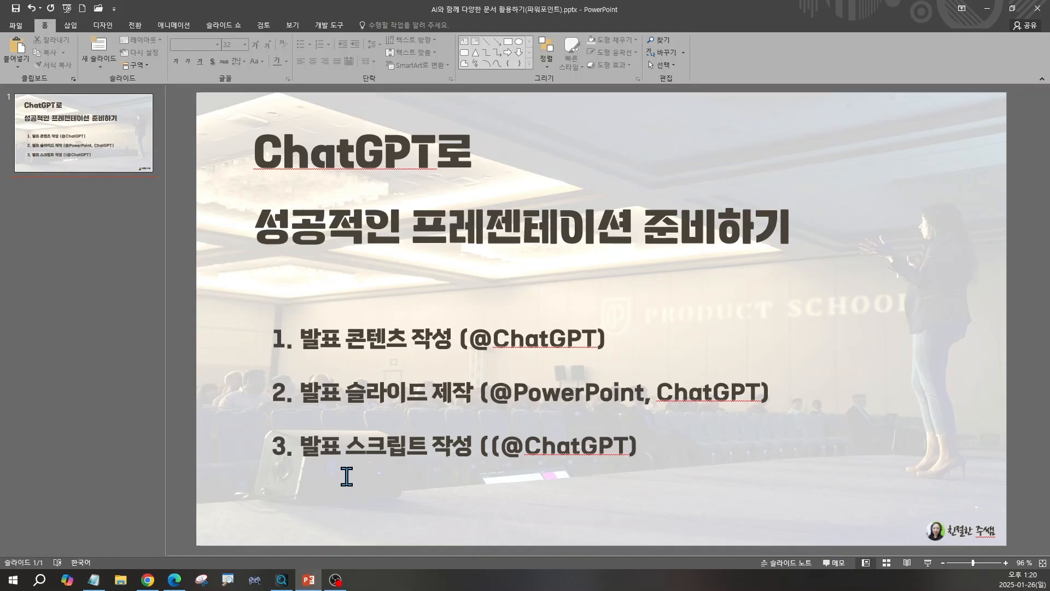
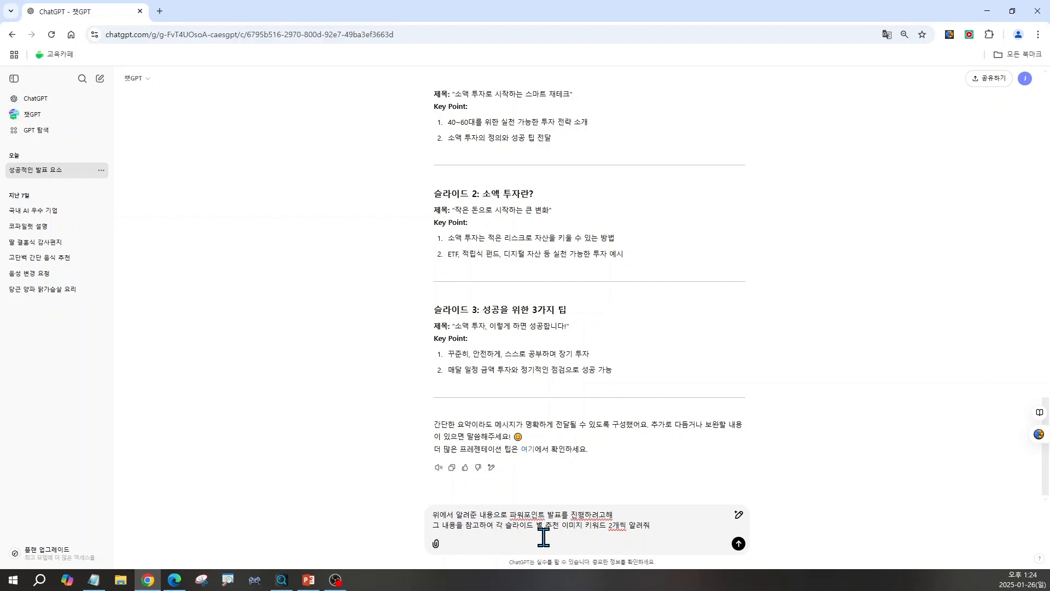
# Send the prompt asking for two recommended image keywords for each slide of the presentation.
pyautogui.press('Return')
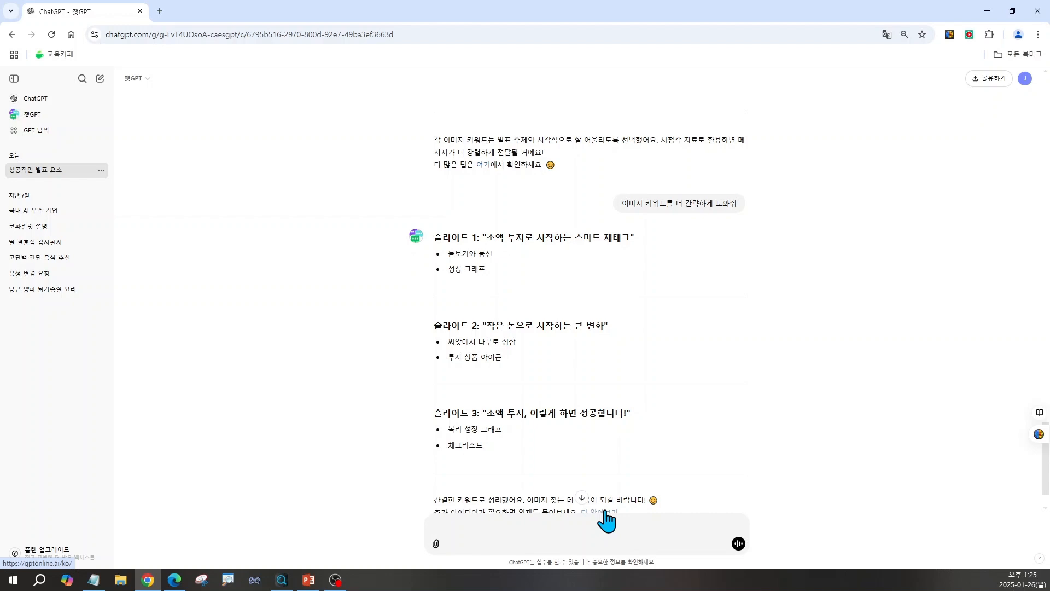
pyautogui.scroll(3, 607, 520)
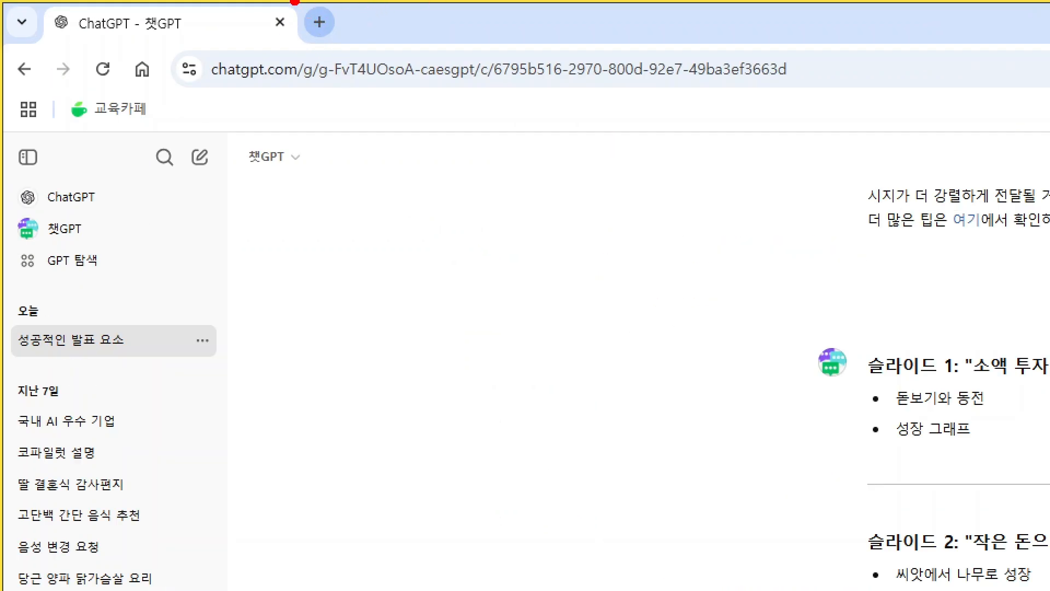
# Open the Unsplash website from a Google search for 언스플래쉬 in a new tab.
pyautogui.moveTo(295, 2)
pyautogui.mouseDown()
pyautogui.moveTo(307, 42)
pyautogui.moveTo(381, 59)
pyautogui.moveTo(366, 55)
pyautogui.moveTo(586, 392)
pyautogui.mouseUp()
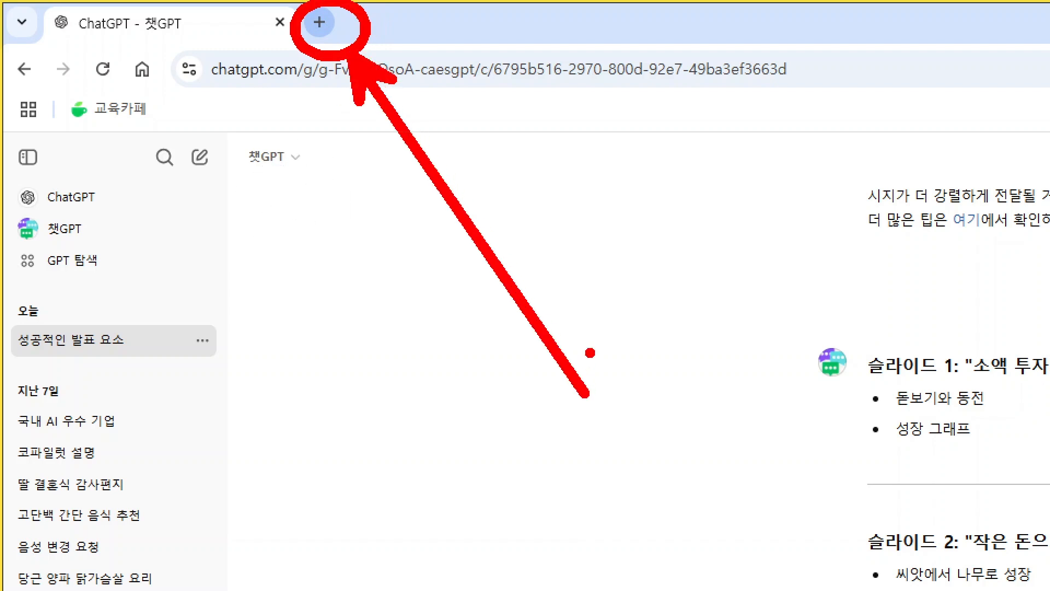
pyautogui.press('Escape')
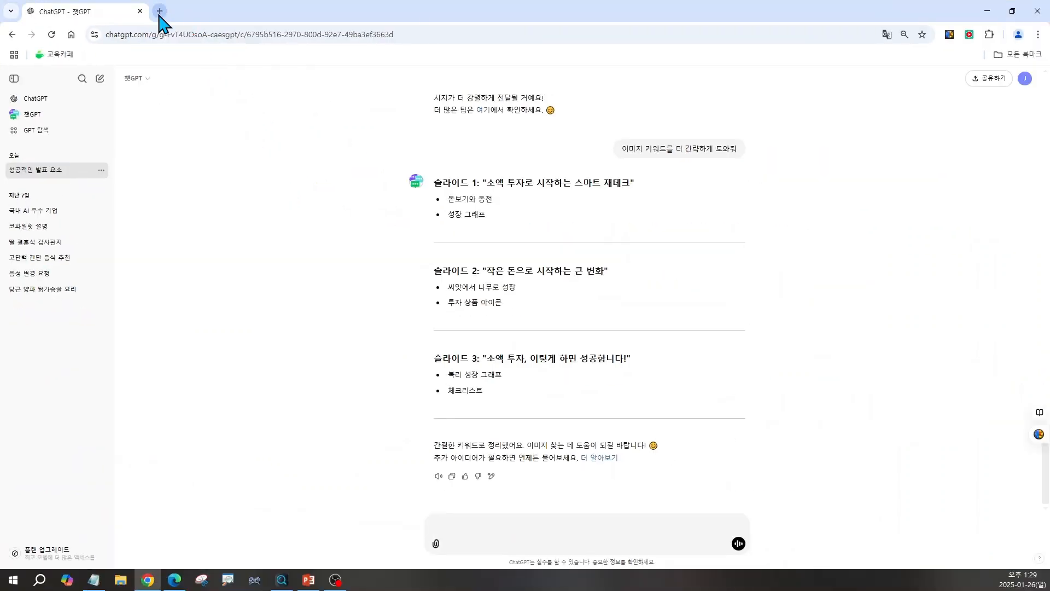
pyautogui.click(157, 11)
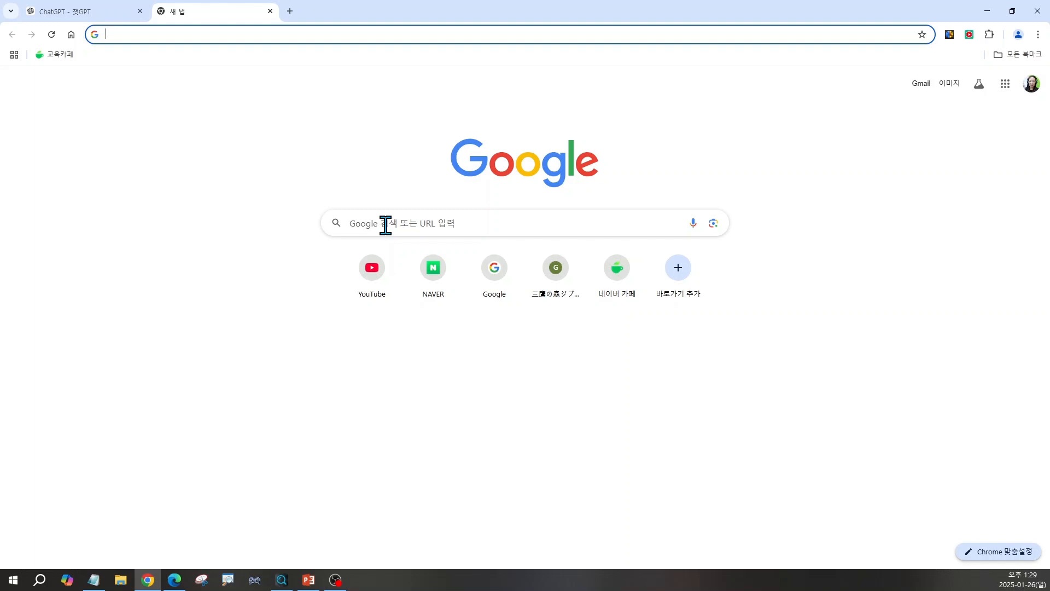
pyautogui.click(385, 224)
pyautogui.write('언스플래쉬')
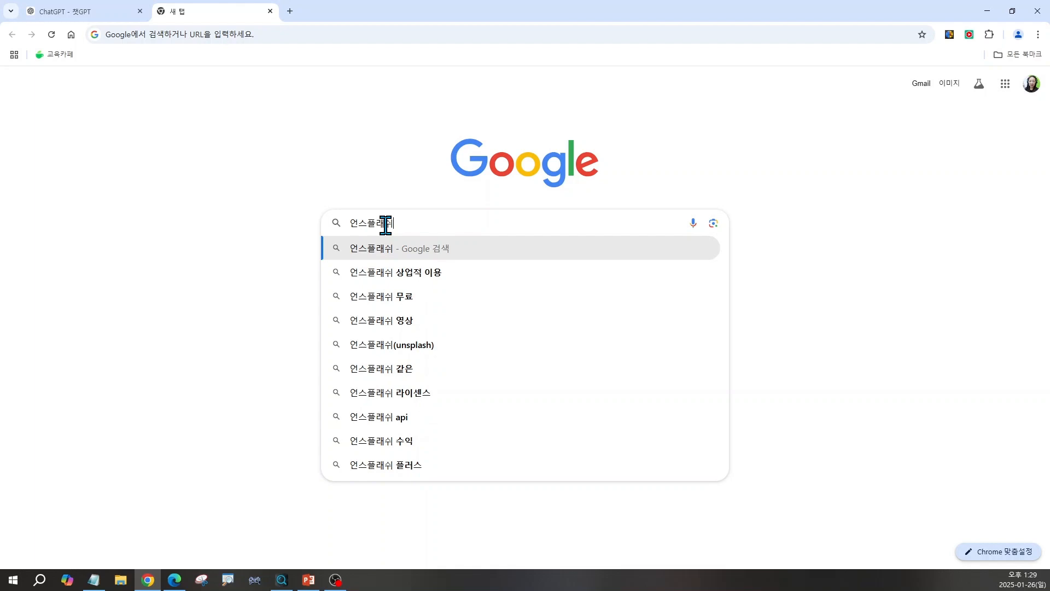
pyautogui.press('Return')
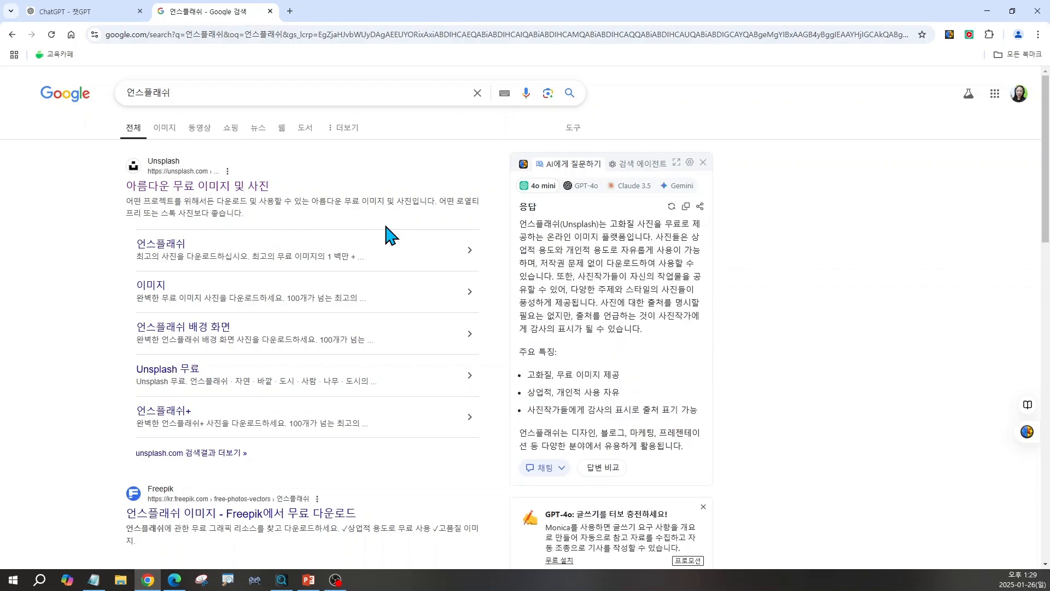
pyautogui.click(160, 174)
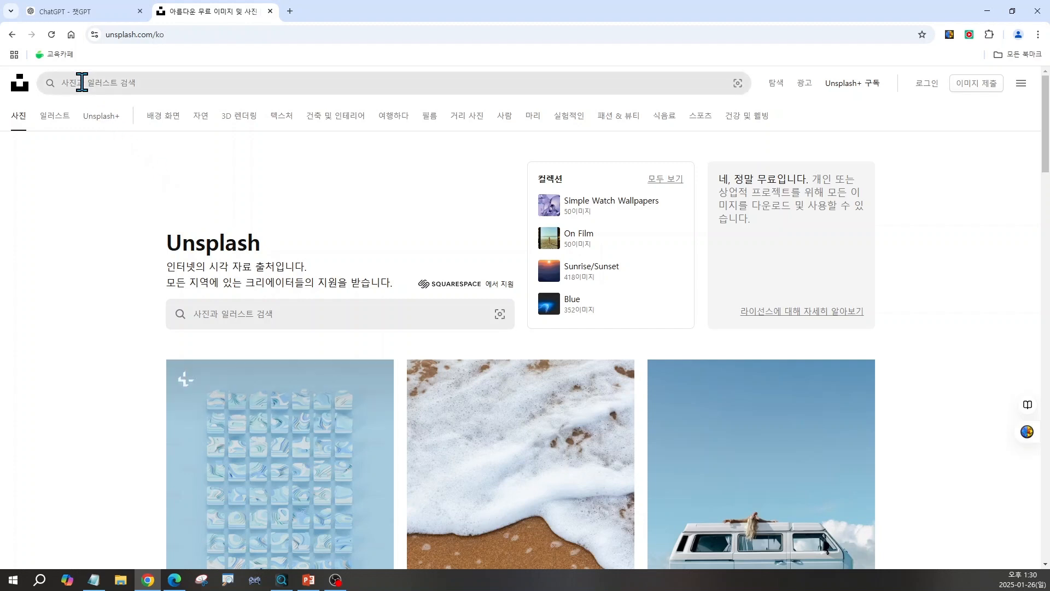
# Copy the keyword 돋보기와 동전 from the chat and search Unsplash for it.
pyautogui.click(125, 84)
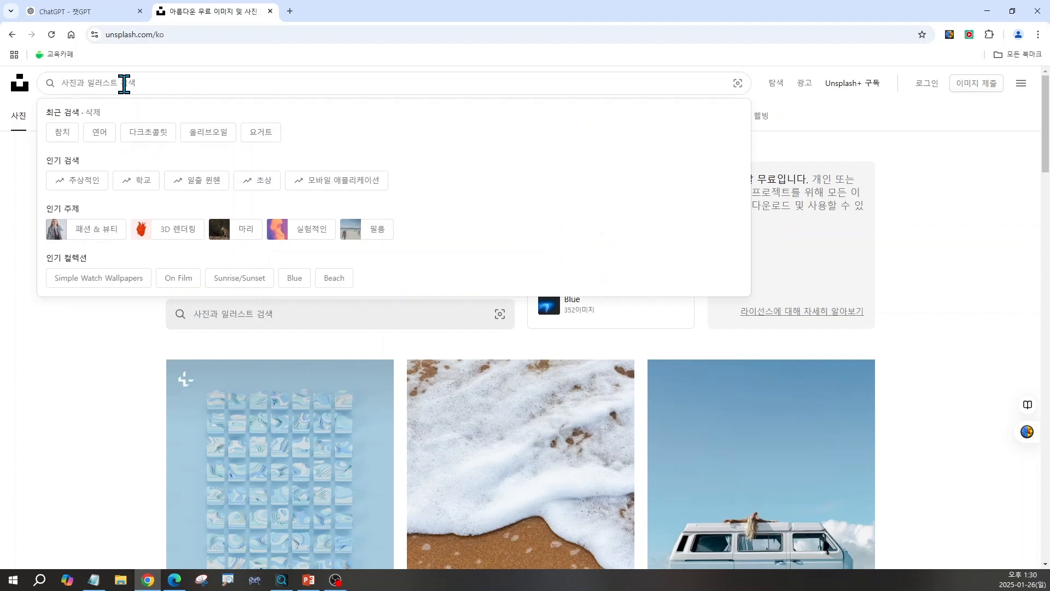
pyautogui.click(98, 12)
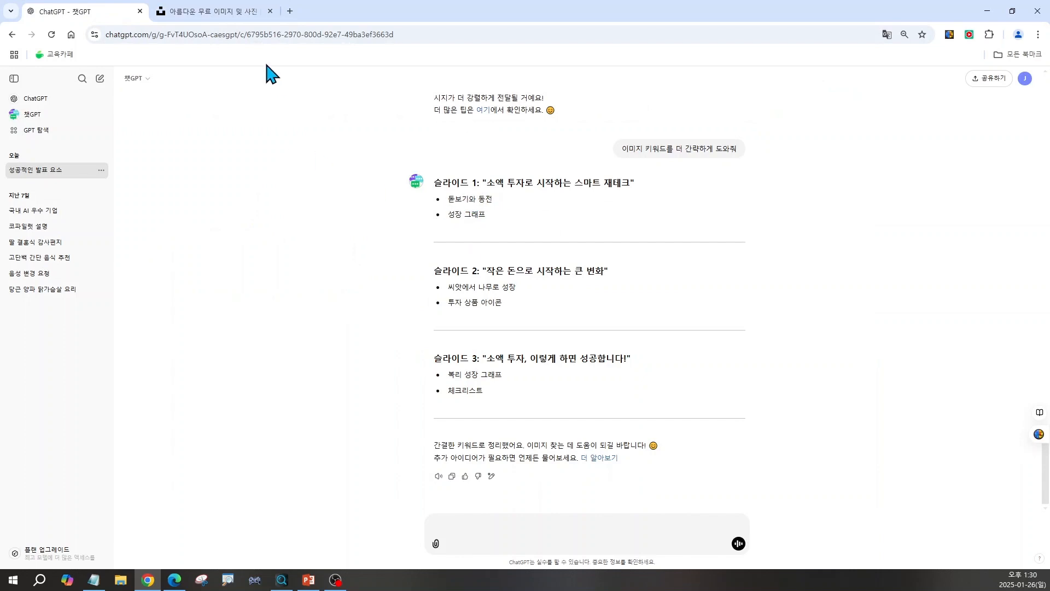
pyautogui.moveTo(447, 199); pyautogui.dragTo(503, 201)
pyautogui.hotkey('ctrl', 'c')
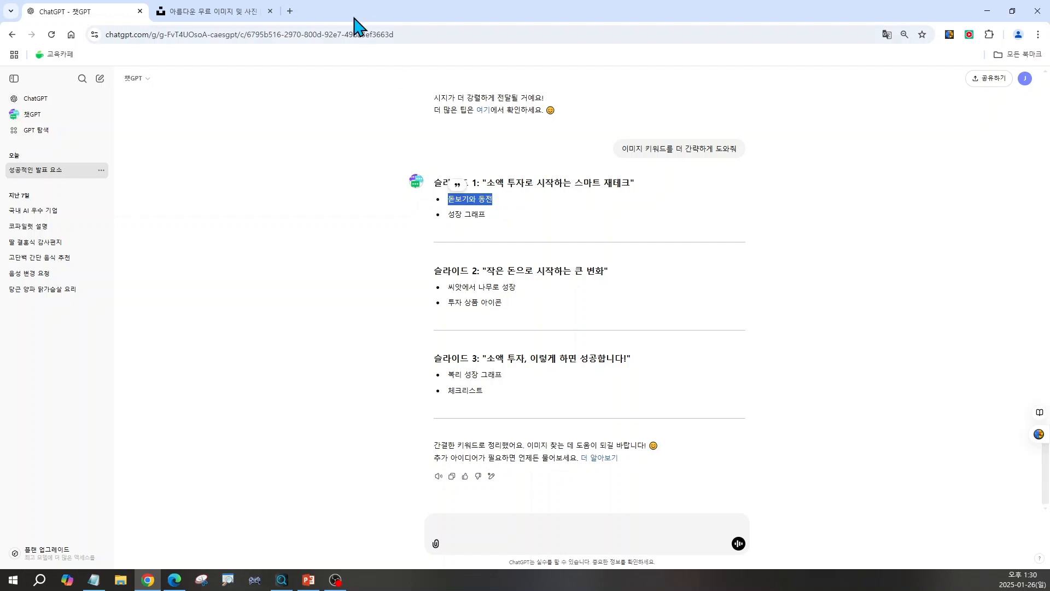
pyautogui.click(247, 15)
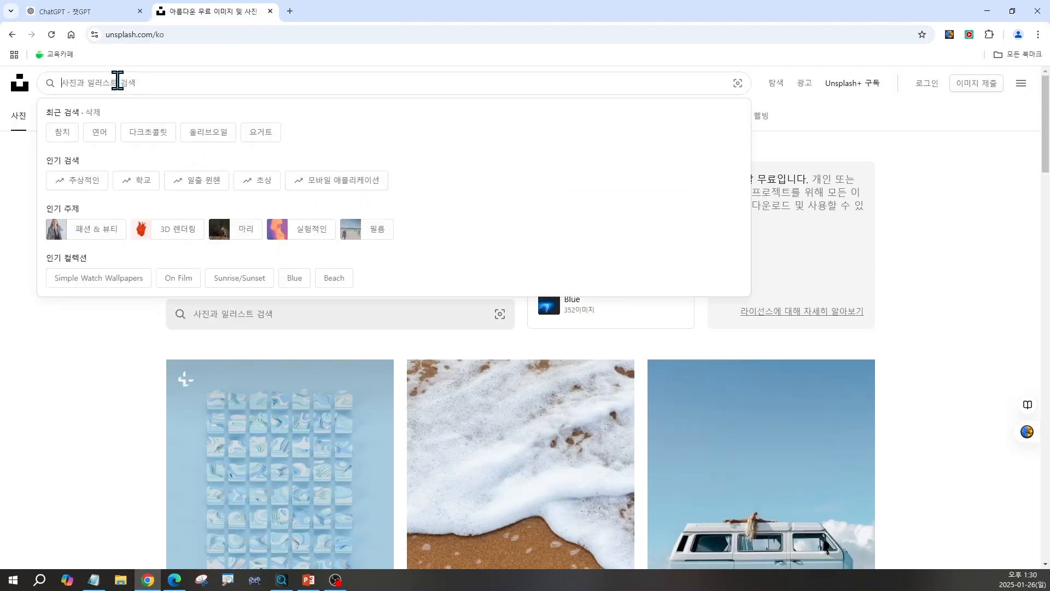
pyautogui.hotkey('ctrl', 'v')
pyautogui.press('Return')
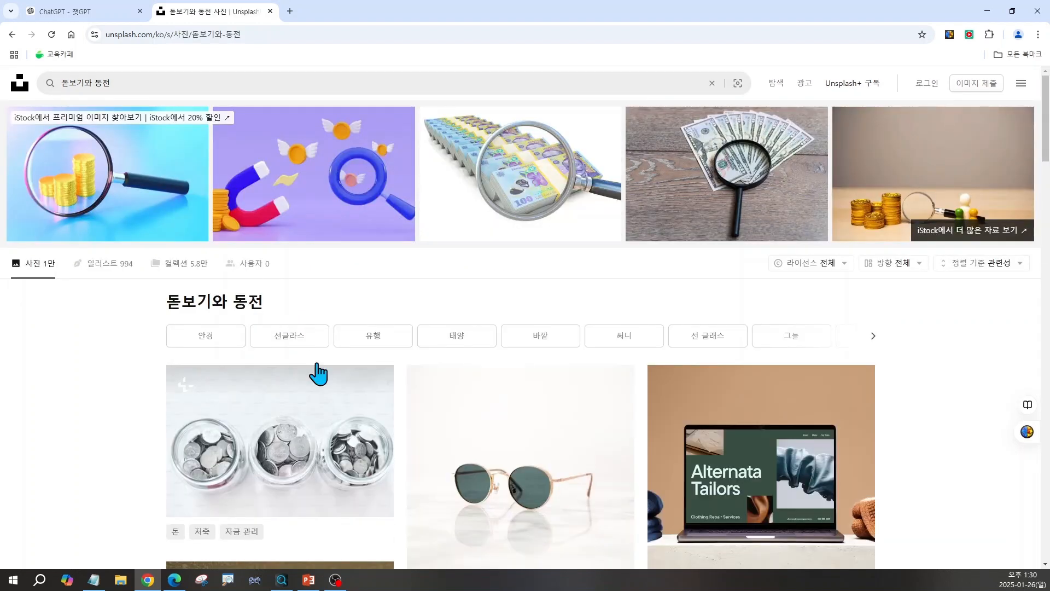
# Browse the Unsplash search results for magnifying glass and coin photos, loading more results.
pyautogui.scroll(-1, 673, 496)
pyautogui.scroll(-5, 673, 496)
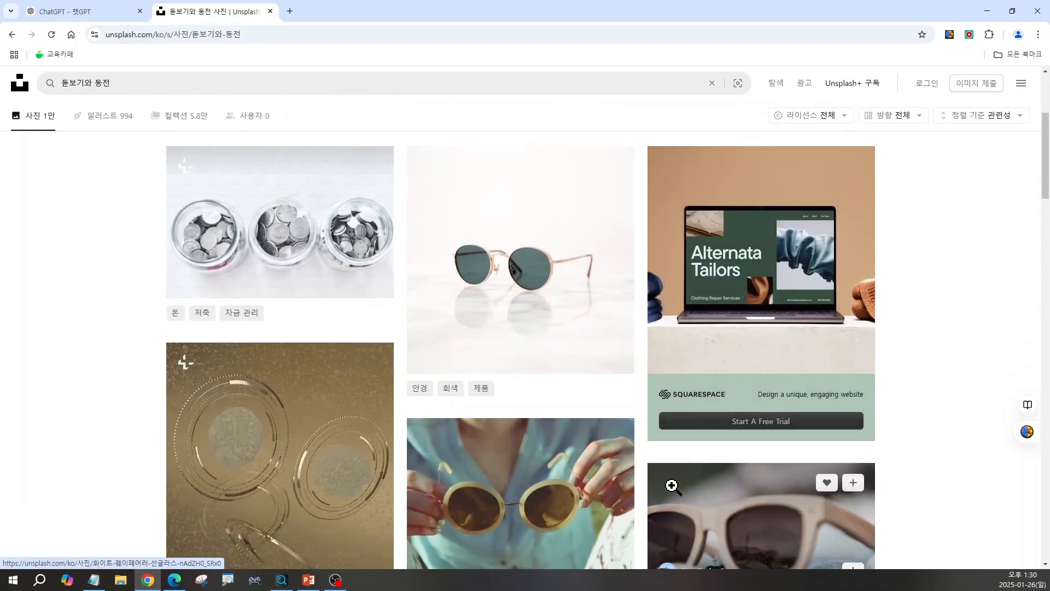
pyautogui.scroll(-6, 674, 488)
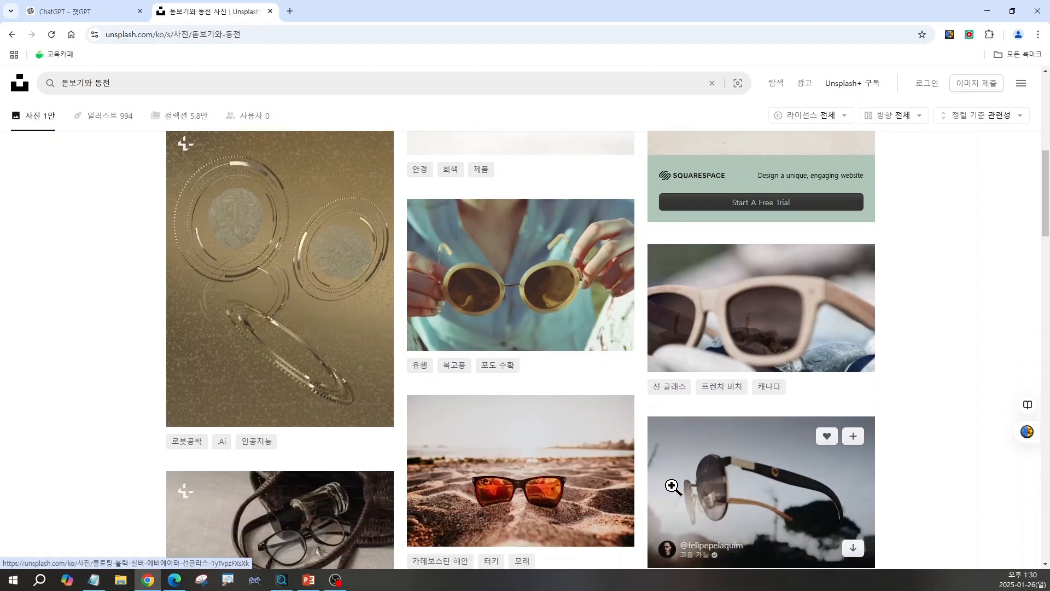
pyautogui.scroll(-2, 673, 486)
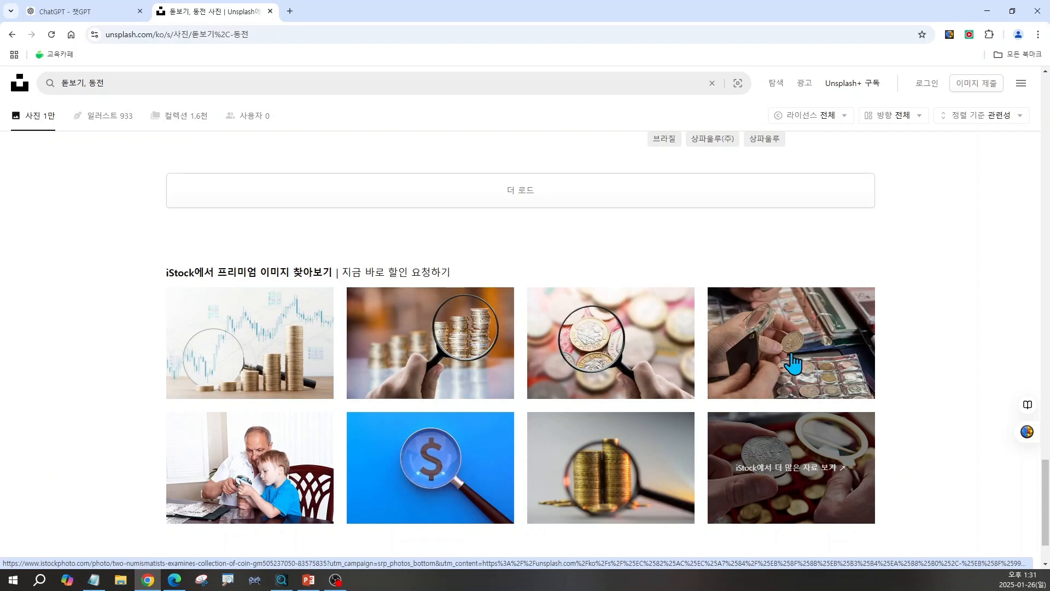
pyautogui.click(526, 193)
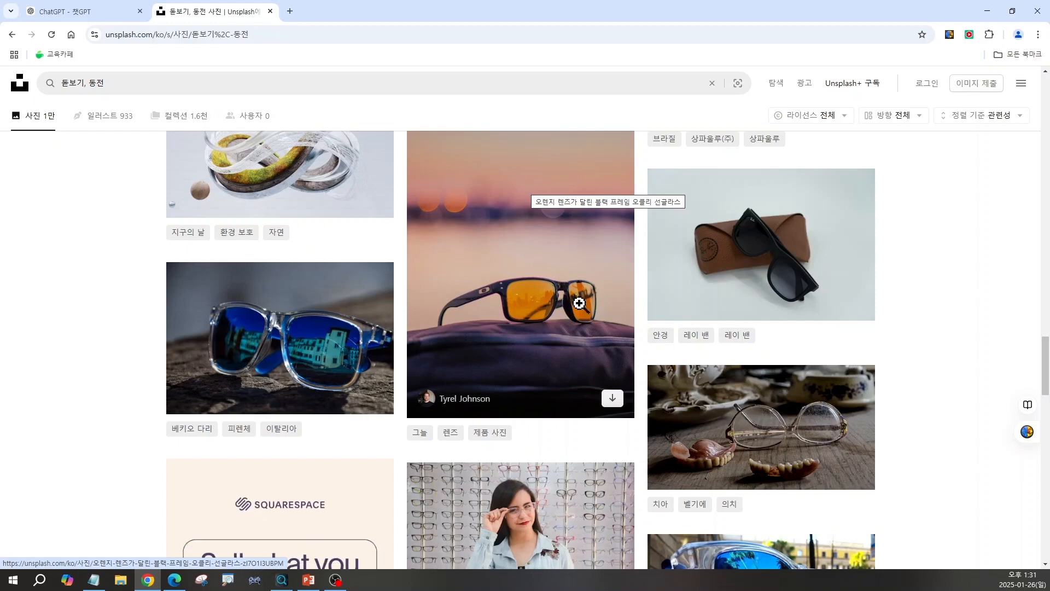
pyautogui.scroll(-7, 651, 345)
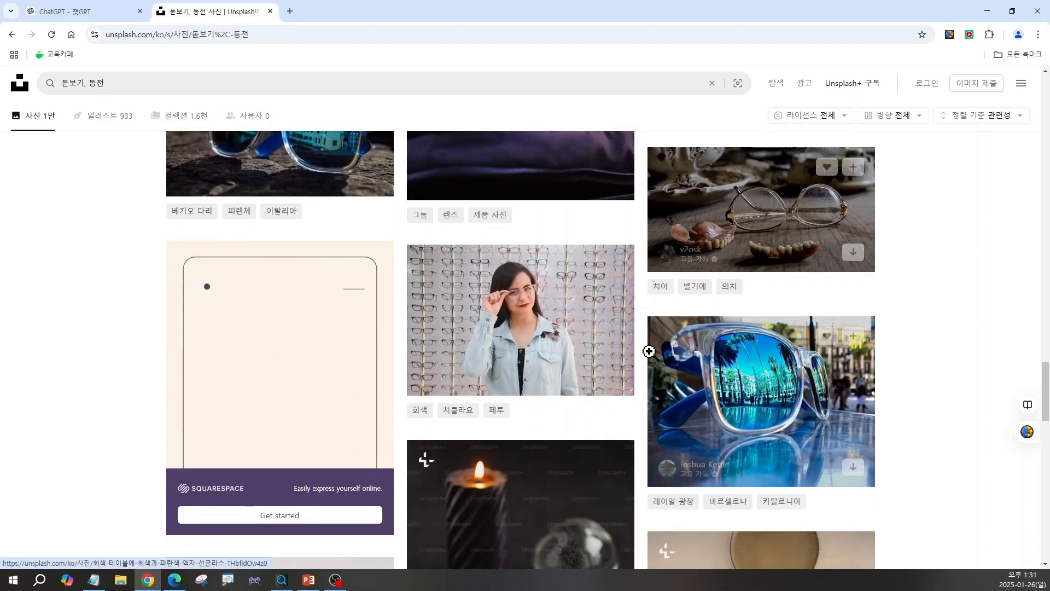
pyautogui.scroll(-2, 651, 352)
pyautogui.scroll(-3, 586, 441)
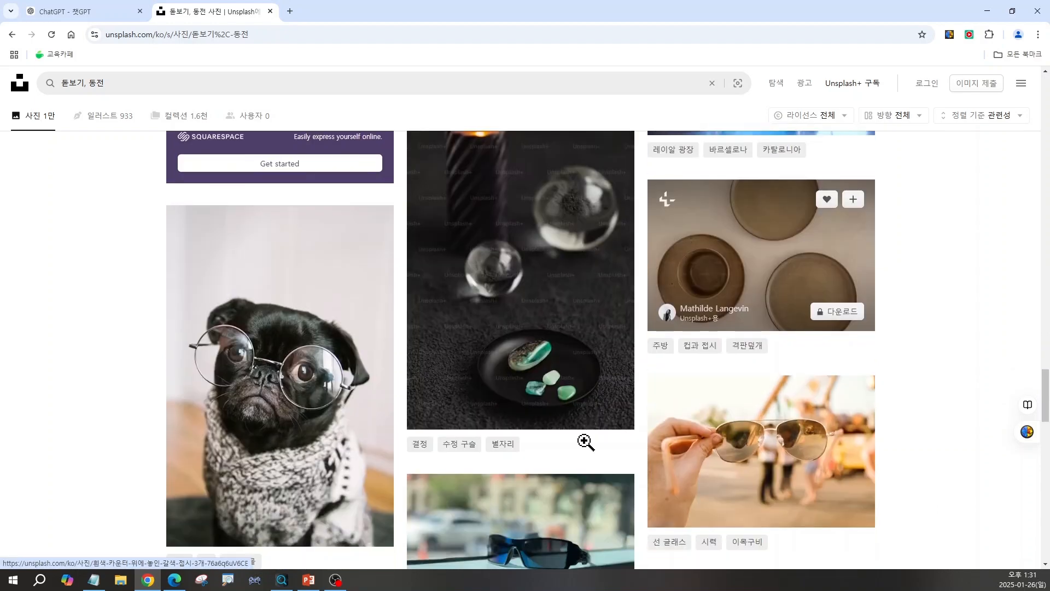
pyautogui.scroll(-13, 586, 440)
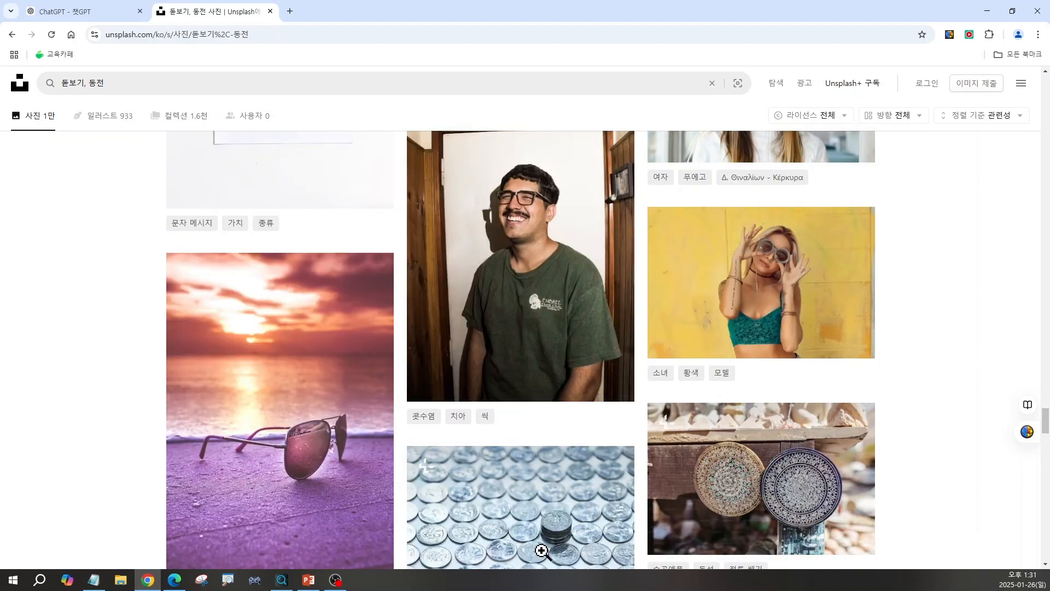
# Copy the keyword 성장 그래프 from the chat and search Unsplash for 그래프.
pyautogui.click(108, 12)
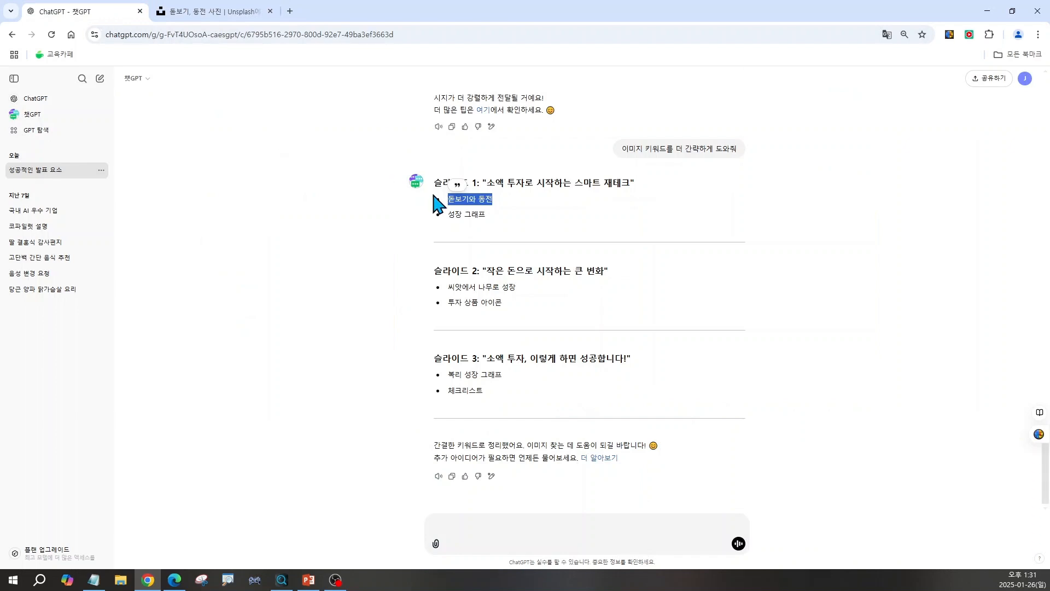
pyautogui.moveTo(450, 217); pyautogui.dragTo(484, 221)
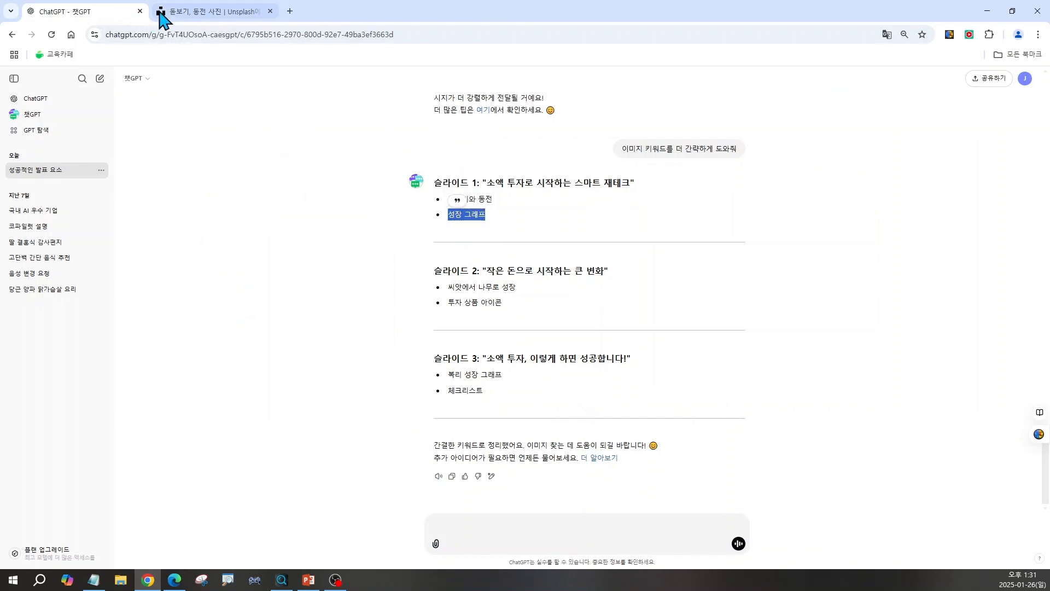
pyautogui.click(181, 13)
pyautogui.moveTo(149, 87); pyautogui.dragTo(59, 86)
pyautogui.scroll(1, 521, 350)
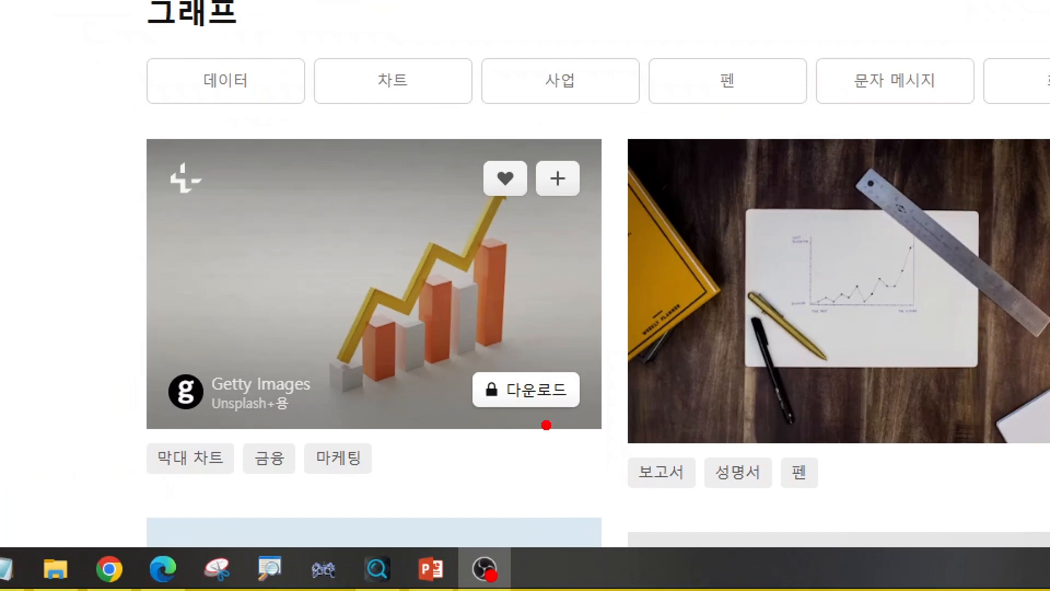
# Try to download the premium Getty Images graph photo, then close the Unsplash+ subscription offer.
pyautogui.moveTo(546, 425)
pyautogui.mouseDown()
pyautogui.moveTo(434, 399)
pyautogui.moveTo(561, 331)
pyautogui.moveTo(591, 430)
pyautogui.moveTo(527, 440)
pyautogui.mouseUp()
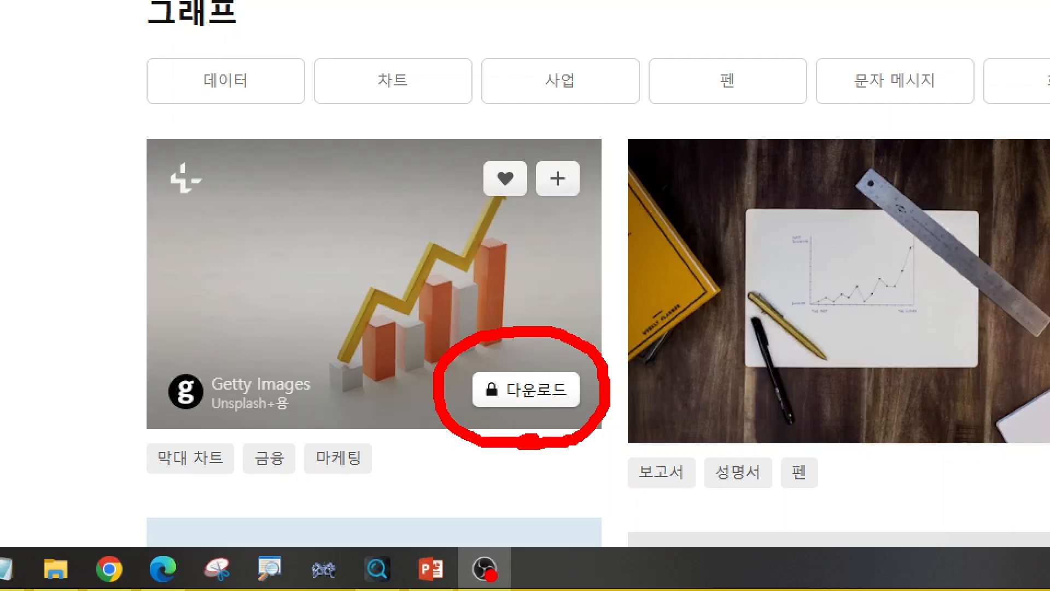
pyautogui.press('Escape')
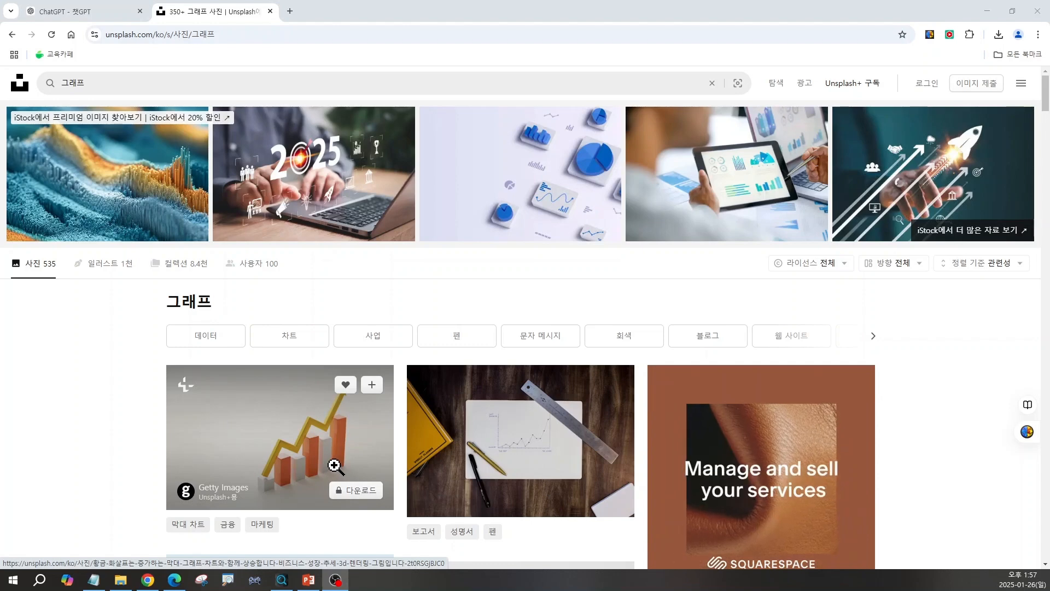
pyautogui.click(348, 491)
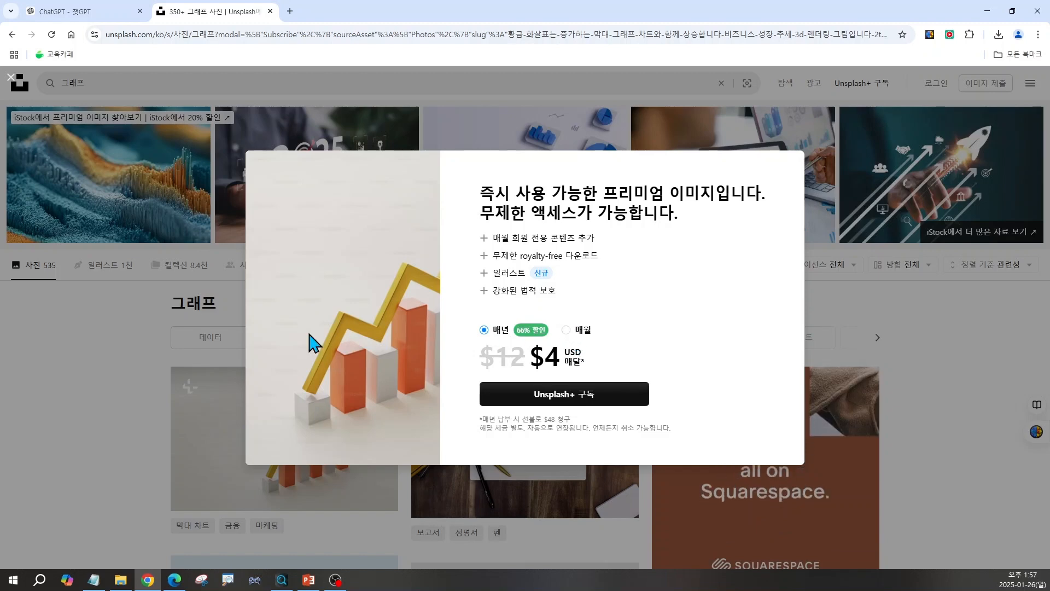
pyautogui.click(117, 397)
# Download Morgan Housel's bar-graph photo made of banknote columns from the graph results.
pyautogui.scroll(-2, 328, 454)
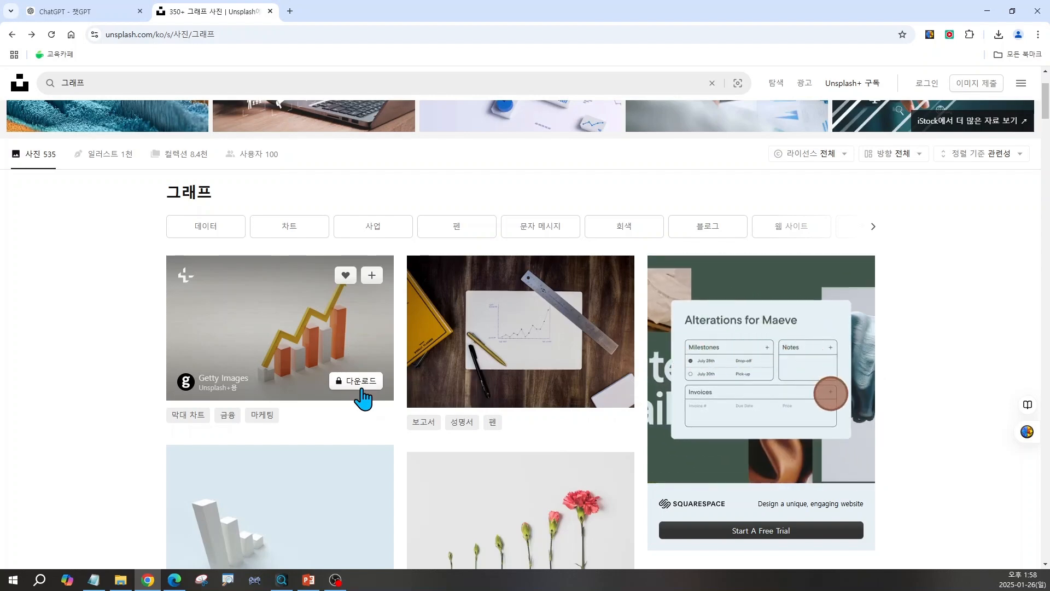
pyautogui.scroll(-5, 362, 400)
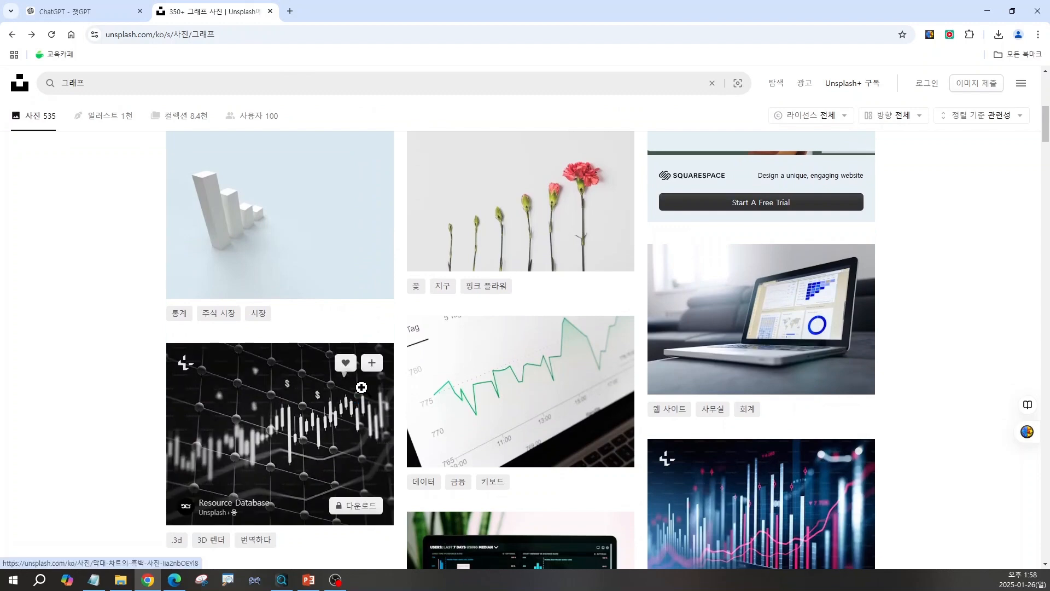
pyautogui.scroll(-7, 362, 387)
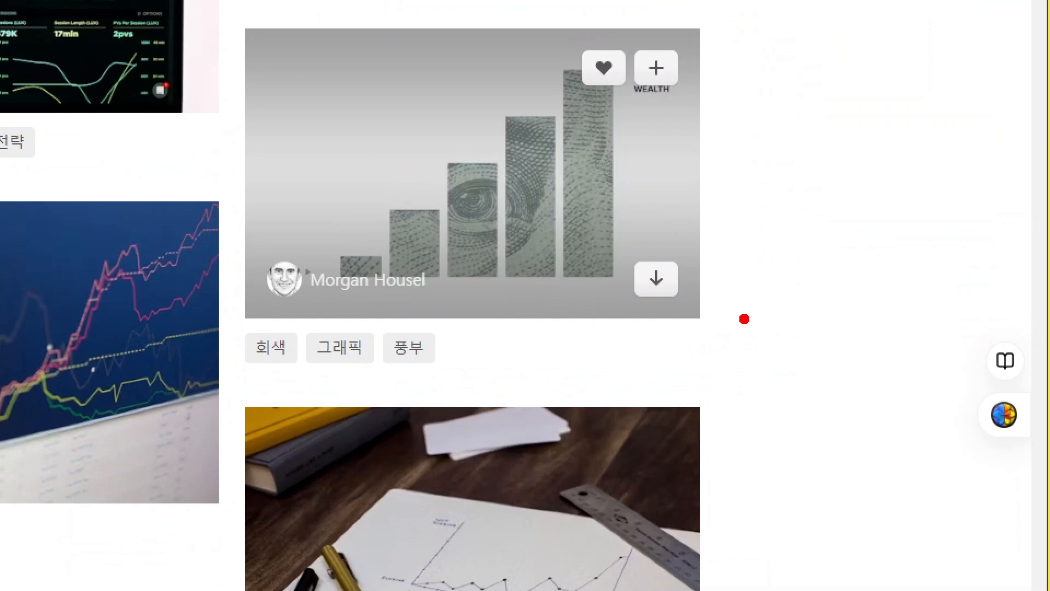
pyautogui.moveTo(714, 334)
pyautogui.mouseDown()
pyautogui.moveTo(597, 344)
pyautogui.moveTo(696, 223)
pyautogui.moveTo(721, 337)
pyautogui.mouseUp()
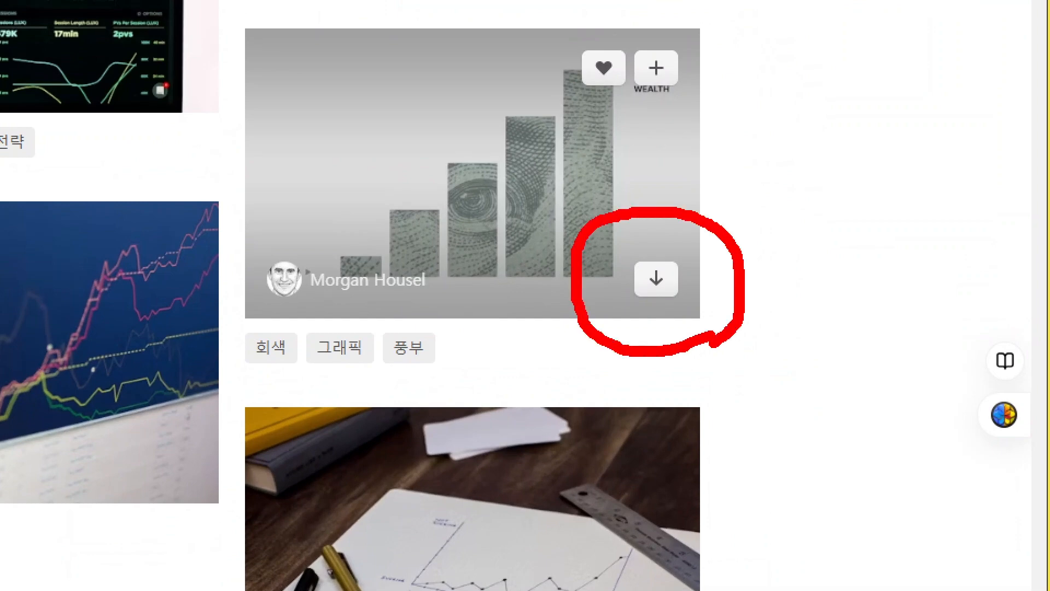
pyautogui.press('Escape')
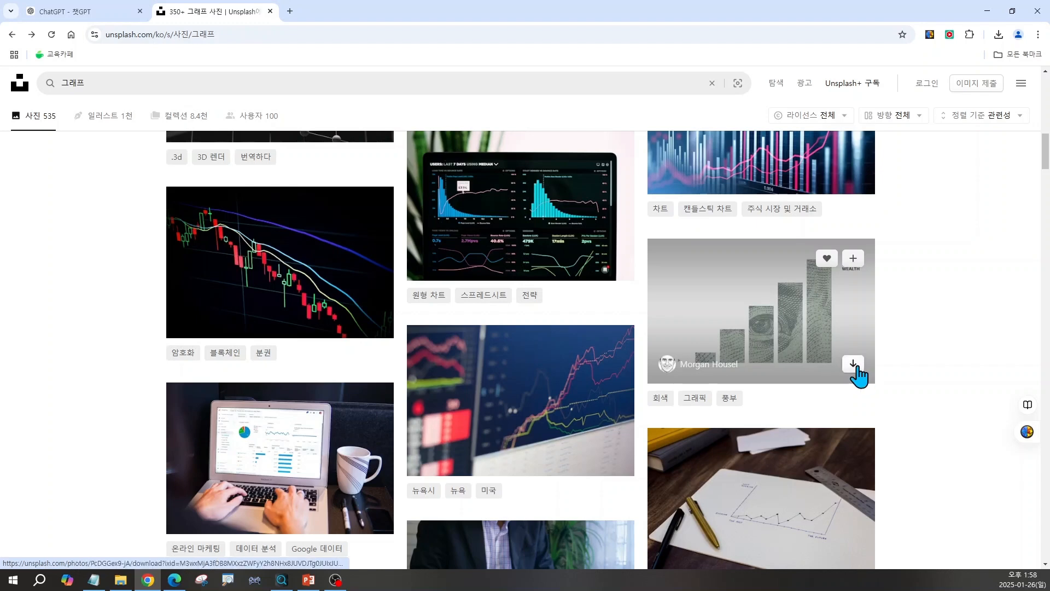
pyautogui.click(855, 366)
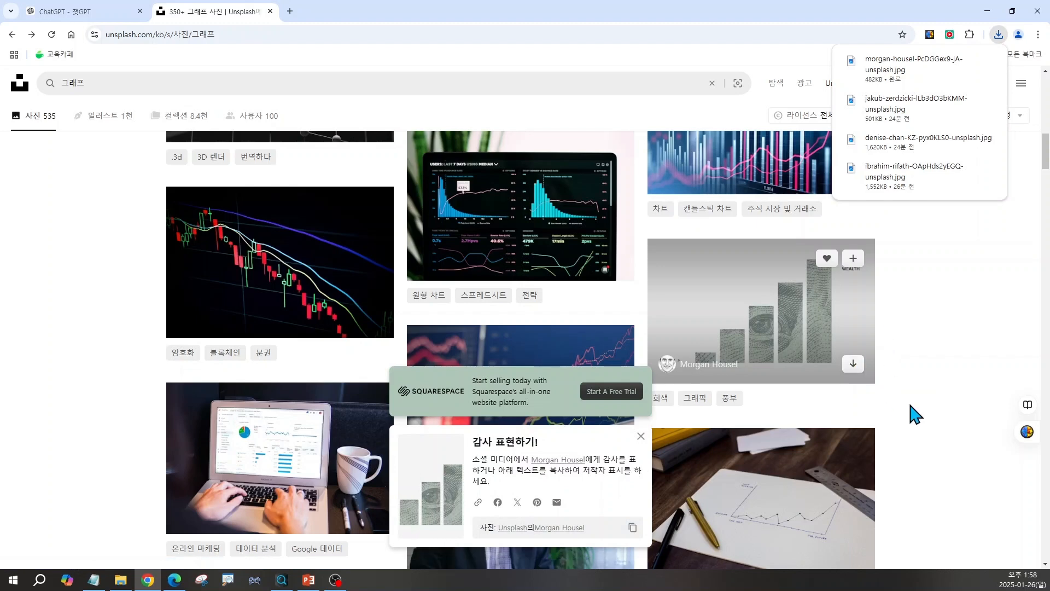
# Dismiss the attribution popup and browse further through the graph photo results.
pyautogui.scroll(-1, 711, 433)
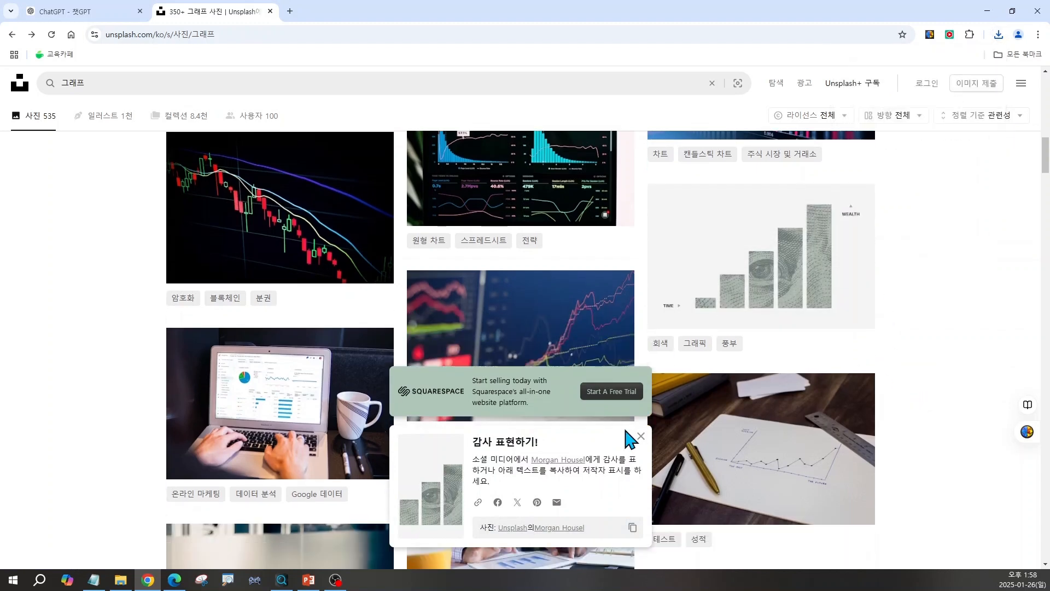
pyautogui.click(642, 437)
pyautogui.scroll(-1, 638, 445)
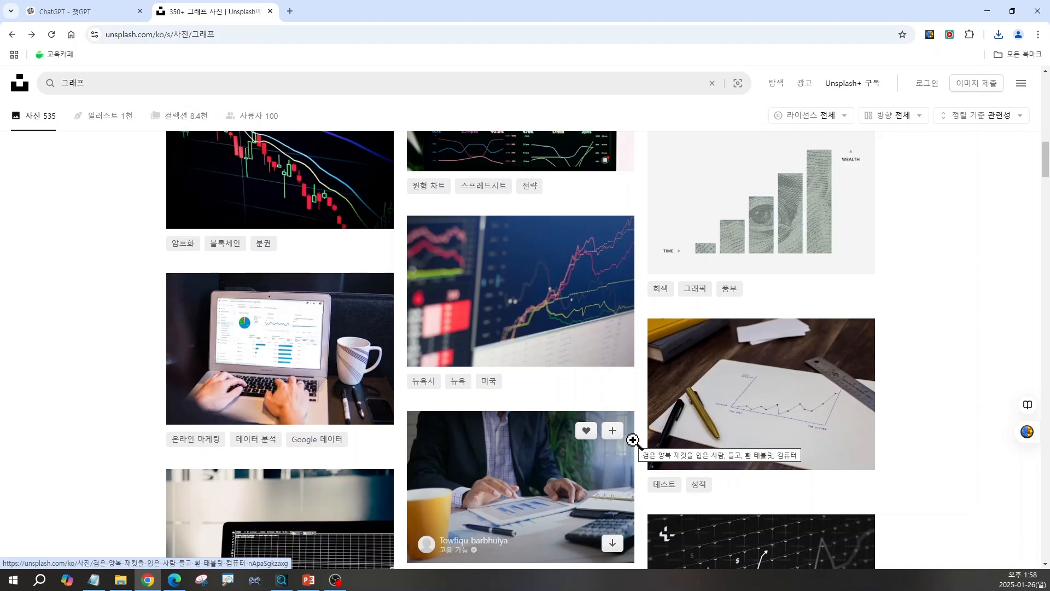
pyautogui.scroll(-10, 633, 440)
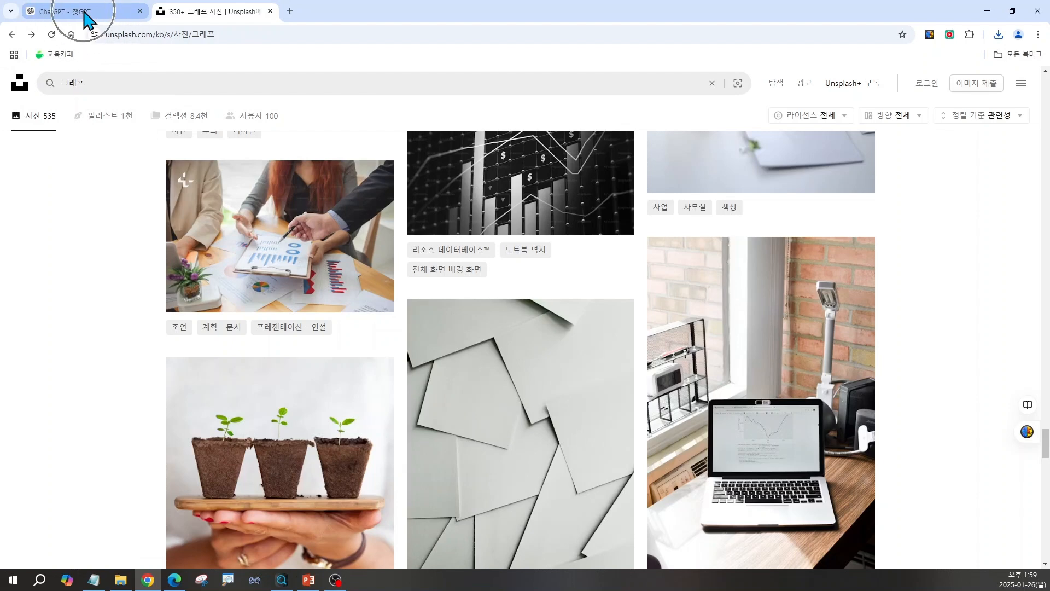
# Review the shortened per-slide image keywords in the ChatGPT conversation.
pyautogui.click(88, 19)
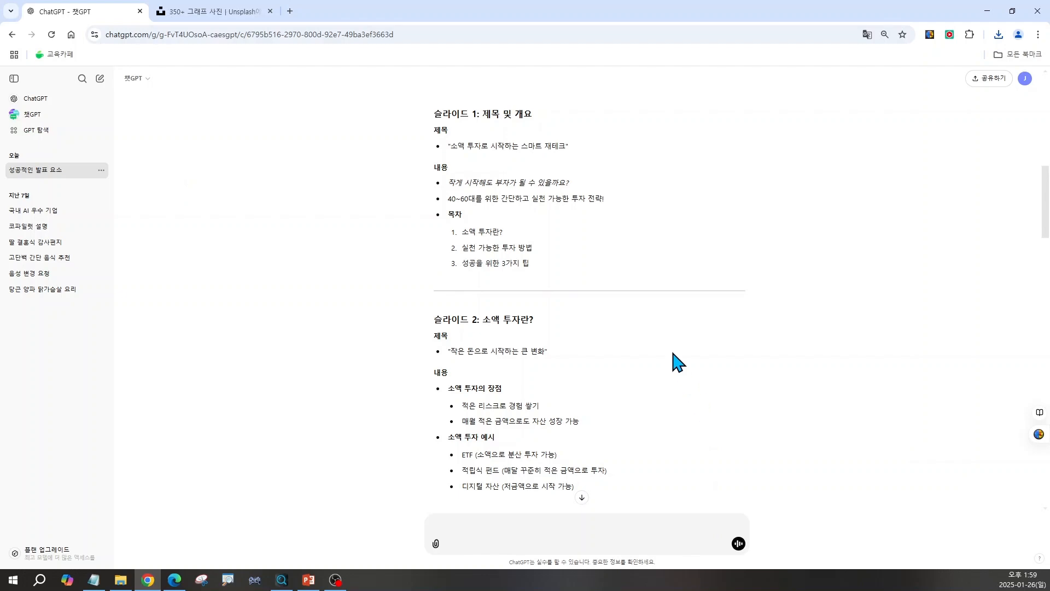
pyautogui.scroll(-15, 678, 361)
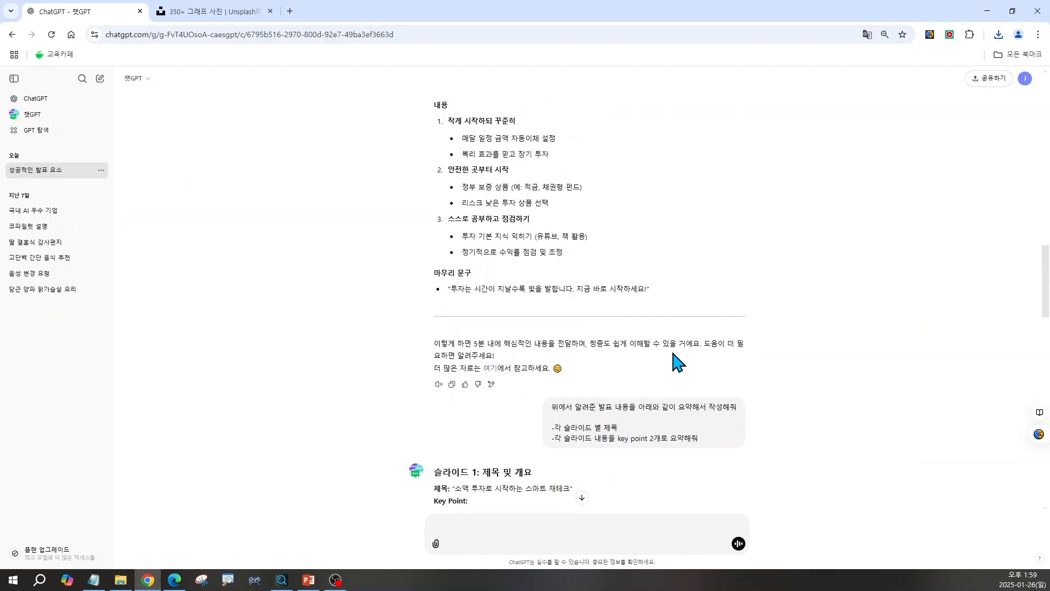
pyautogui.scroll(-20, 678, 361)
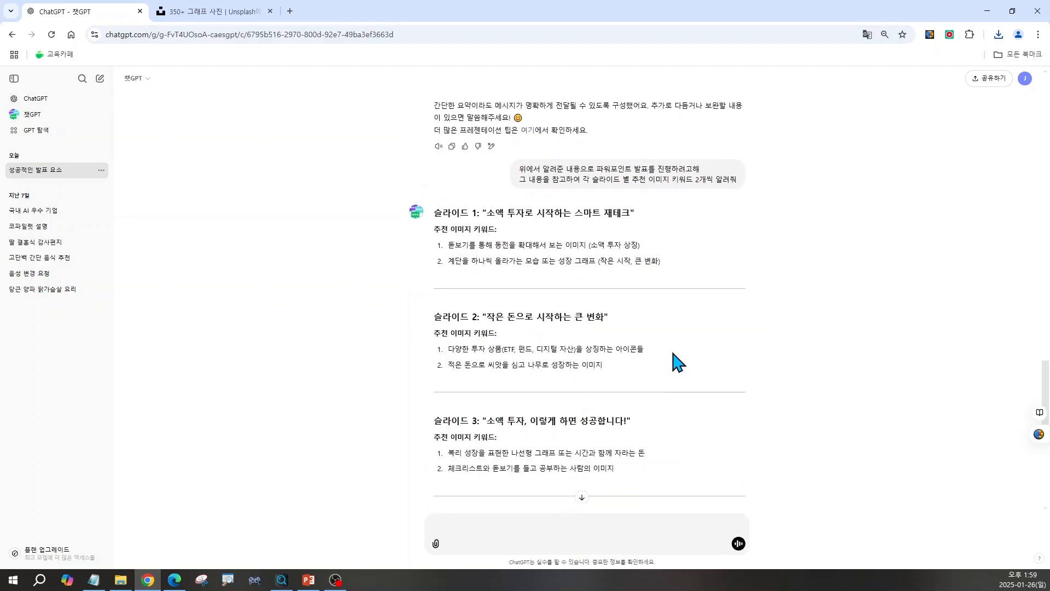
pyautogui.scroll(-1, 673, 354)
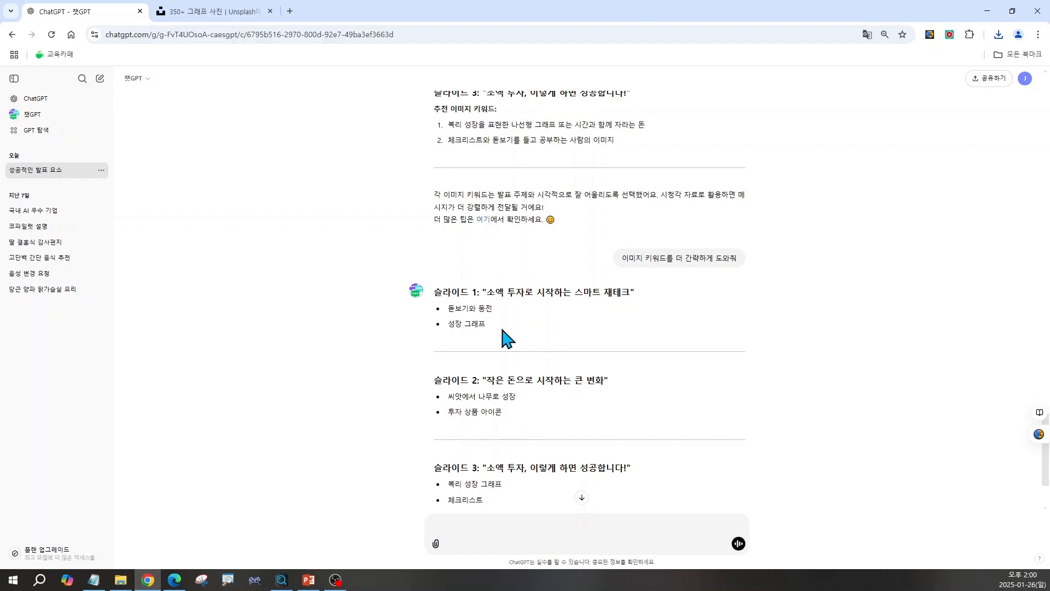
pyautogui.scroll(-1, 497, 377)
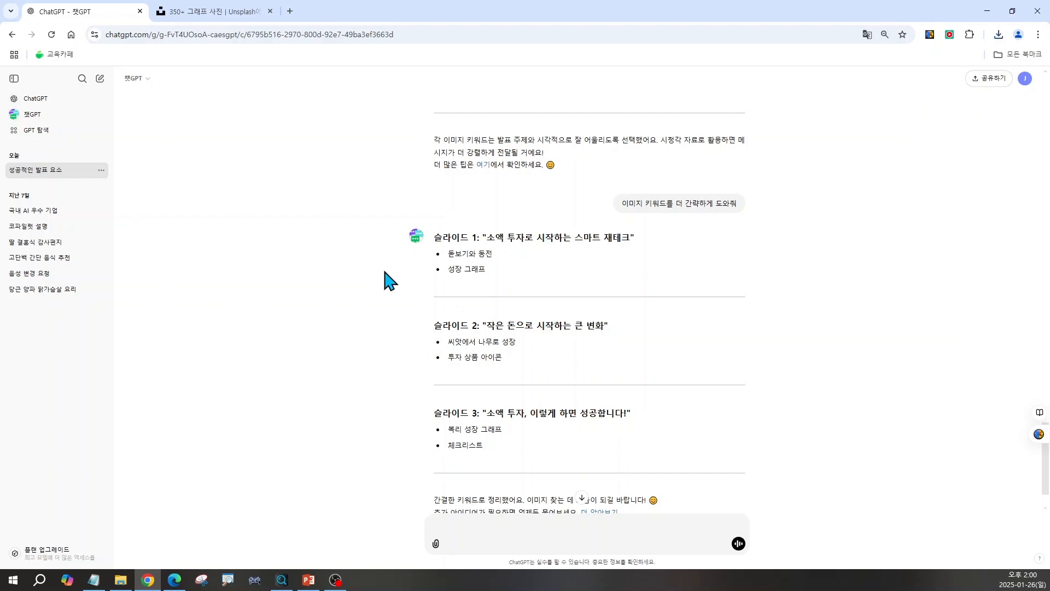
# Scroll through more of the Unsplash 그래프 photo results to look for suitable images.
pyautogui.click(201, 15)
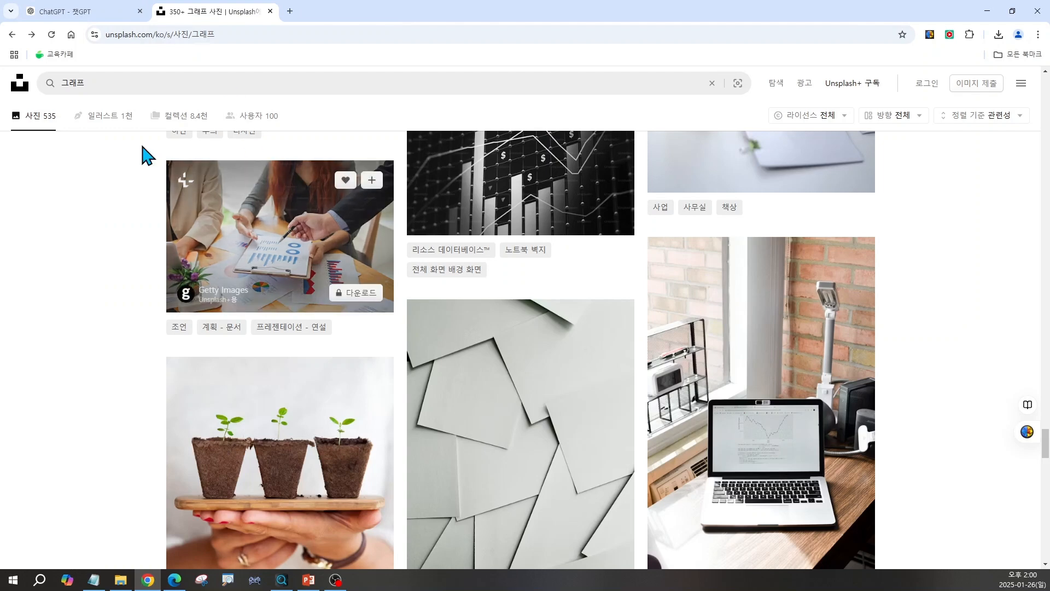
pyautogui.click(90, 84)
pyautogui.press('ctrl')
pyautogui.press('ctrl')
pyautogui.press('ctrl')
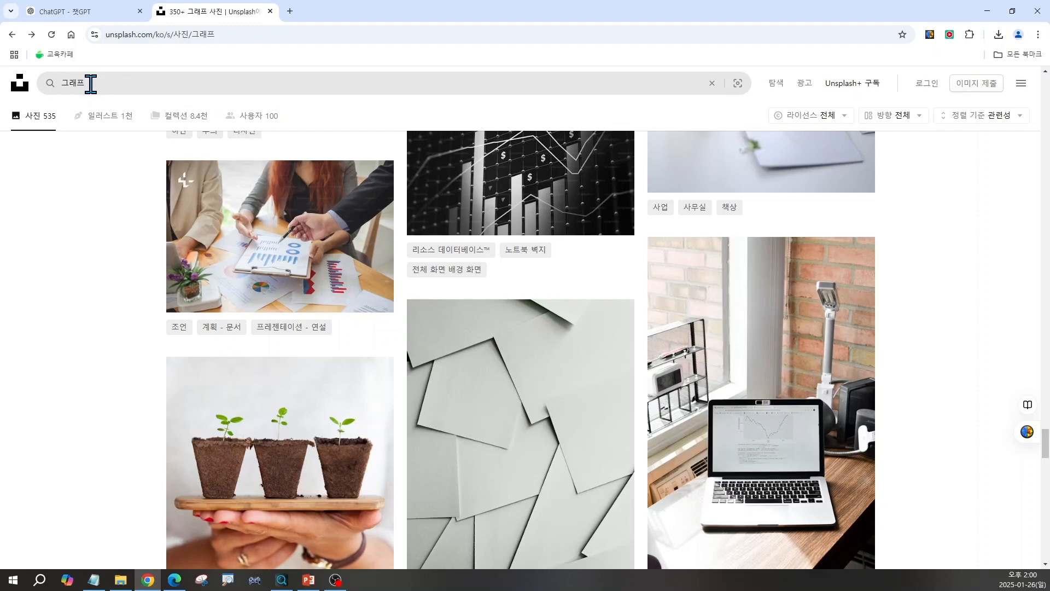
pyautogui.scroll(-6, 589, 454)
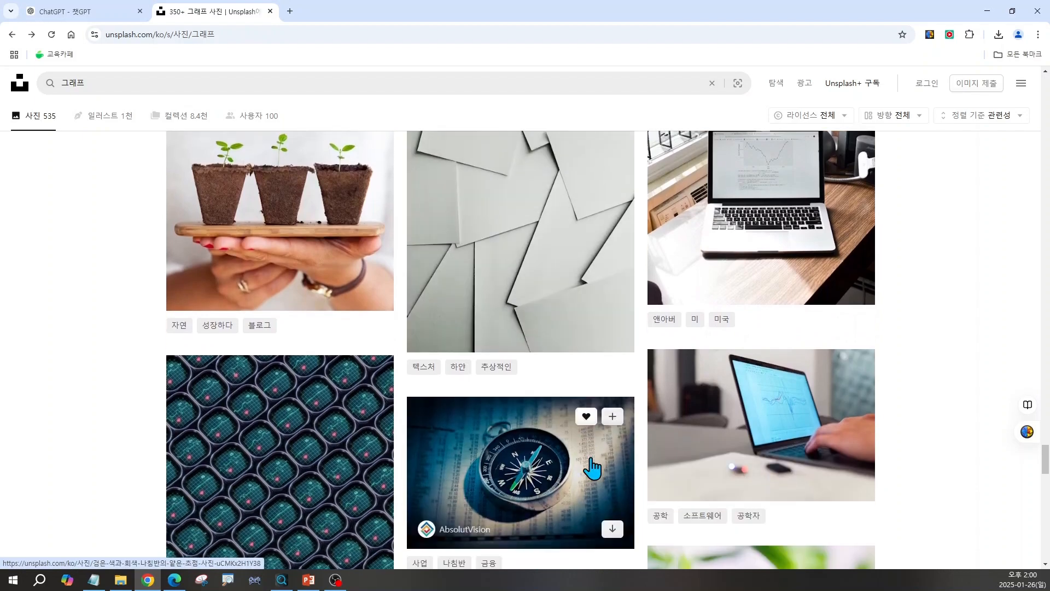
pyautogui.scroll(-7, 592, 462)
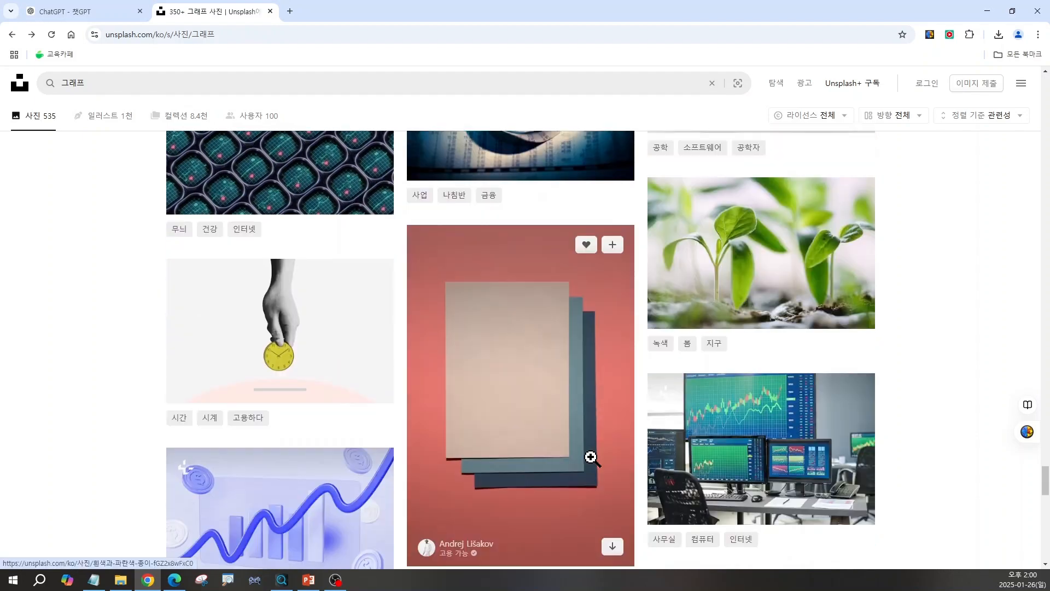
pyautogui.scroll(-9, 592, 458)
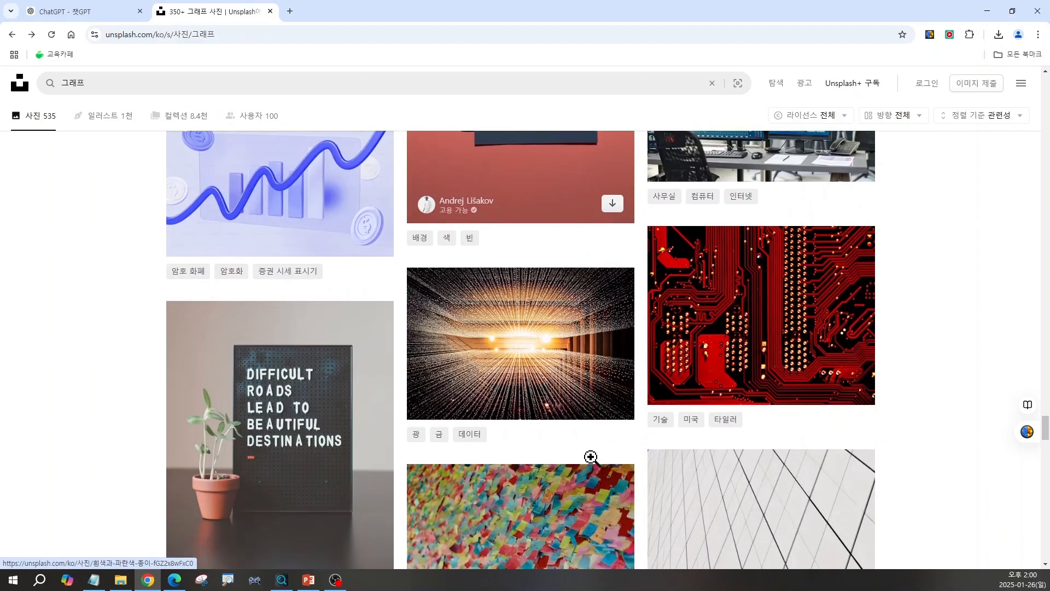
pyautogui.scroll(-11, 591, 467)
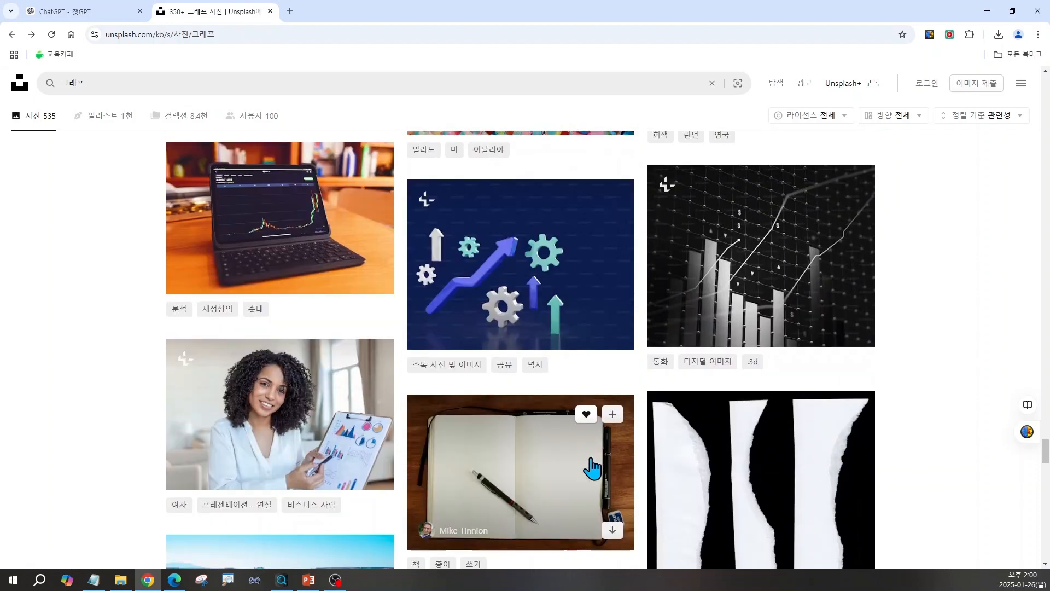
pyautogui.scroll(-10, 590, 457)
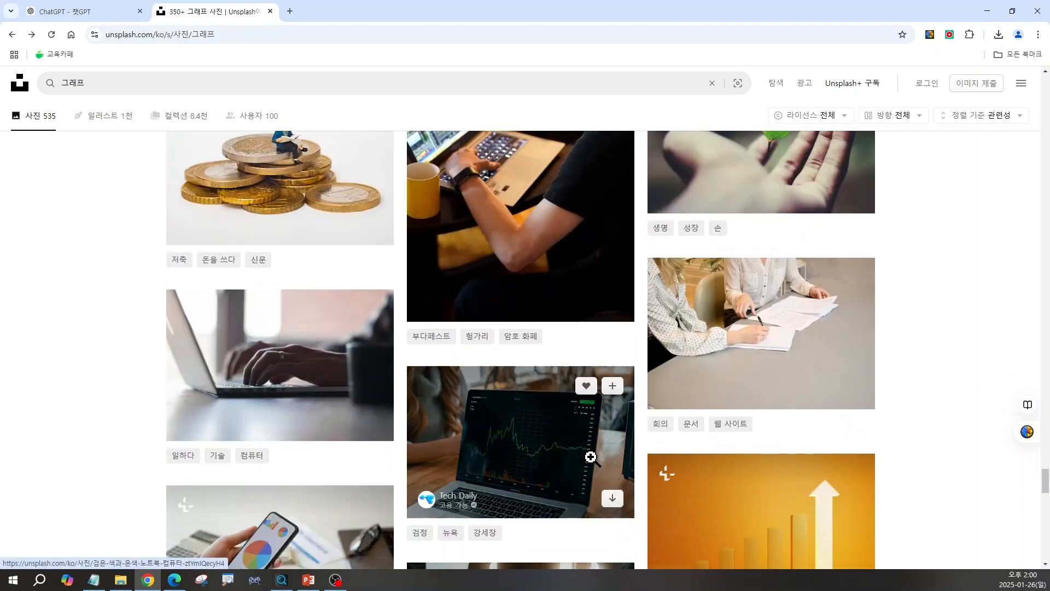
pyautogui.scroll(-8, 592, 458)
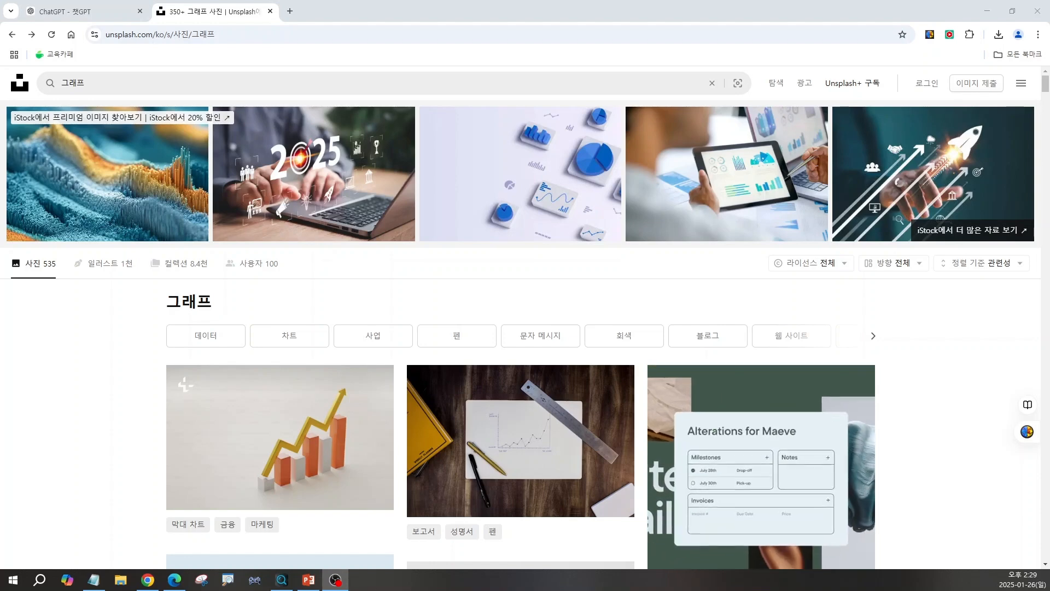
# Open PowerPoint 2016 and insert the downloaded picture bitcoin-2007769_1920.jpg onto the title slide.
pyautogui.click(14, 580)
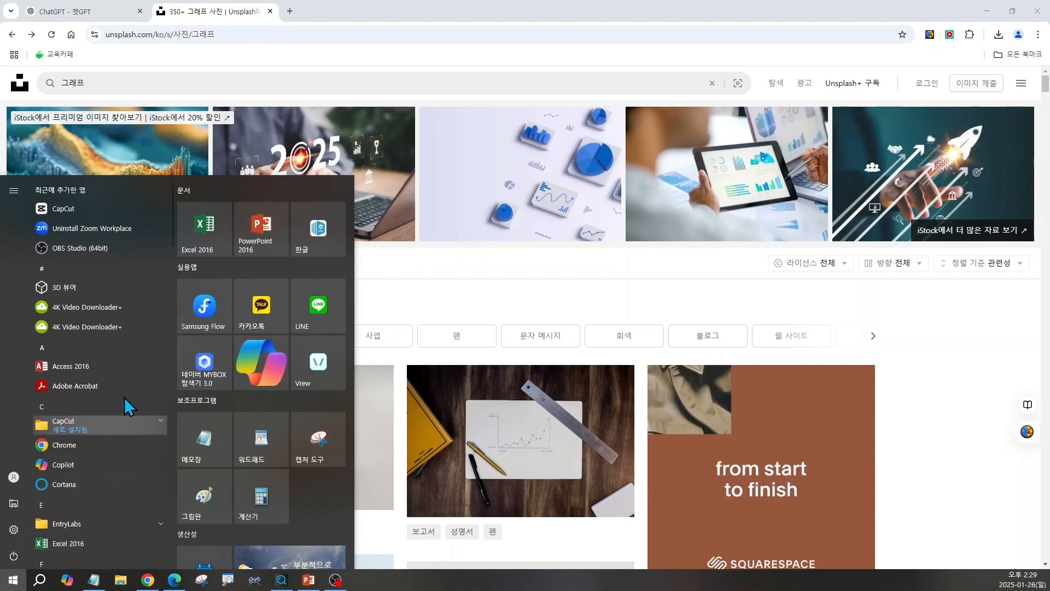
pyautogui.click(257, 241)
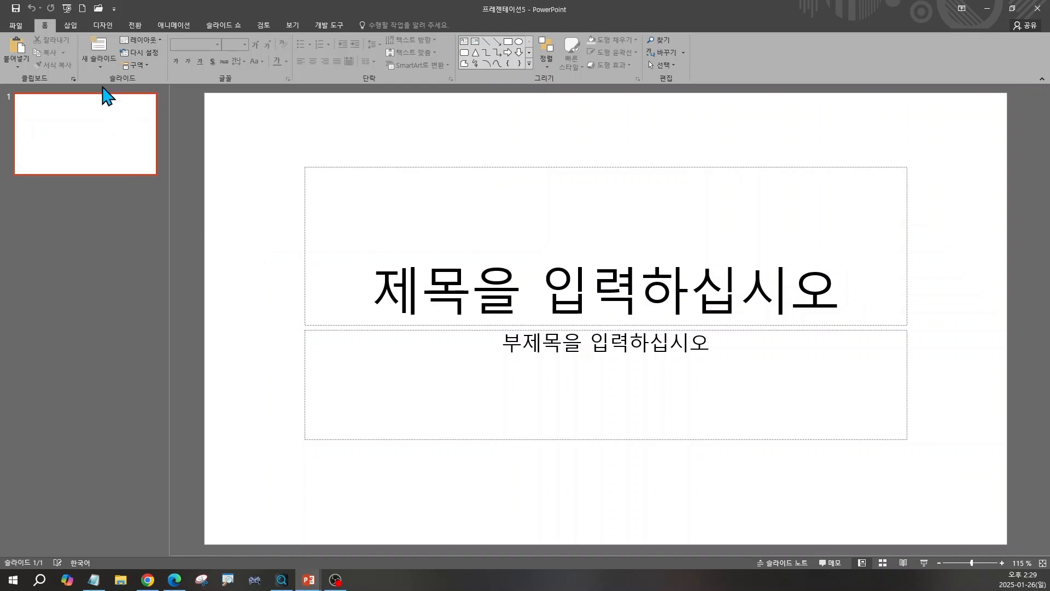
pyautogui.click(73, 26)
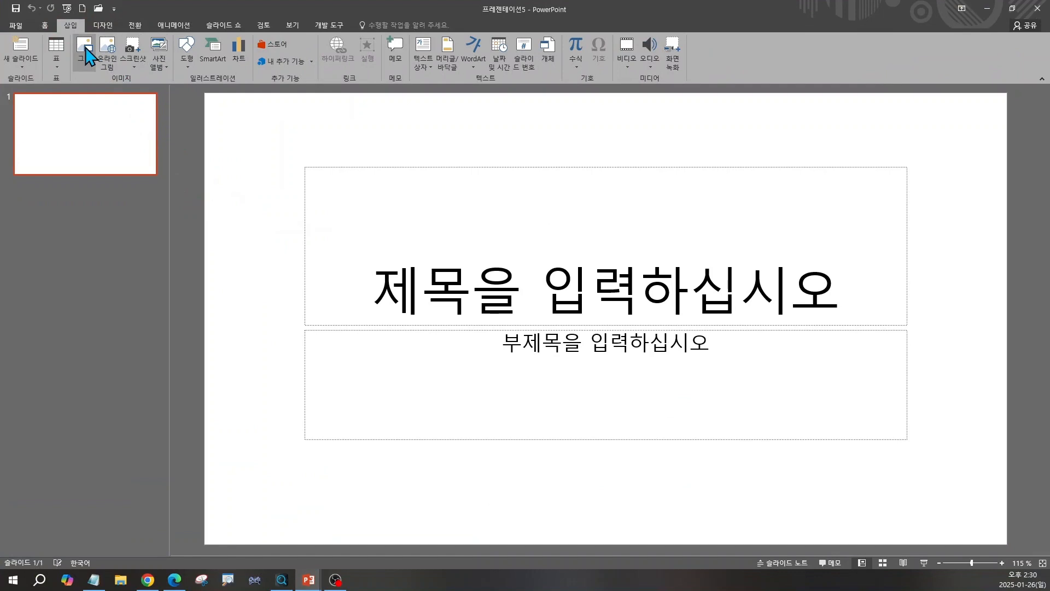
pyautogui.click(86, 48)
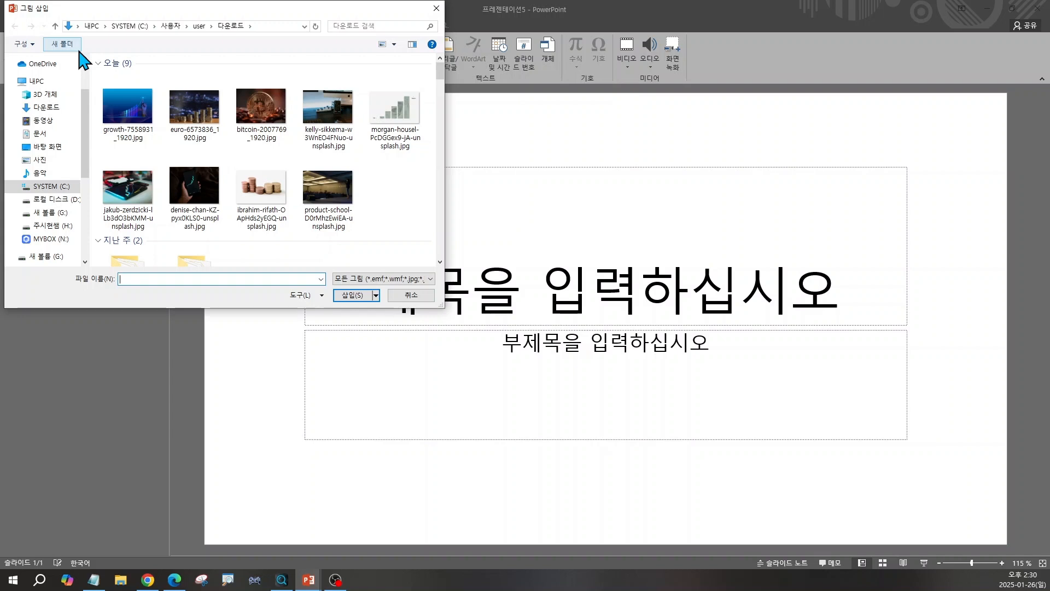
pyautogui.click(267, 115)
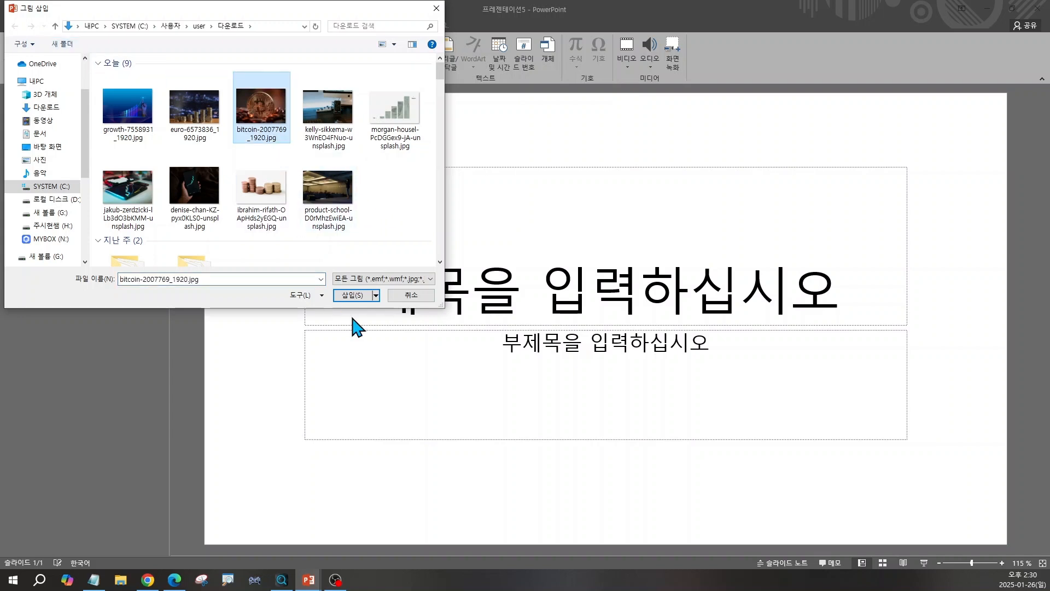
pyautogui.click(349, 297)
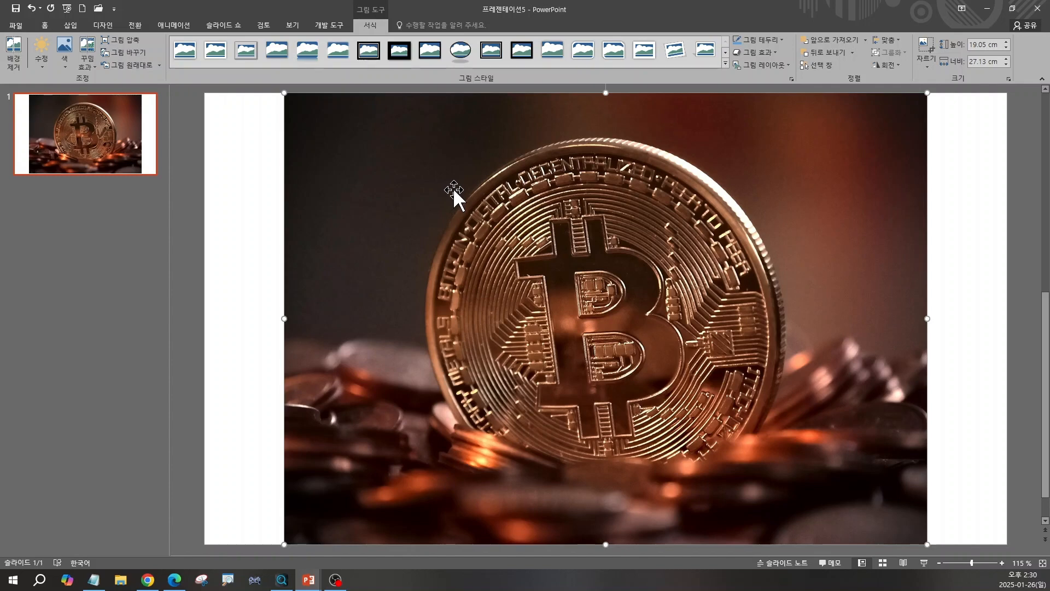
# Stretch the bitcoin picture to cover the whole slide and send it to the back.
pyautogui.moveTo(465, 170); pyautogui.dragTo(387, 172)
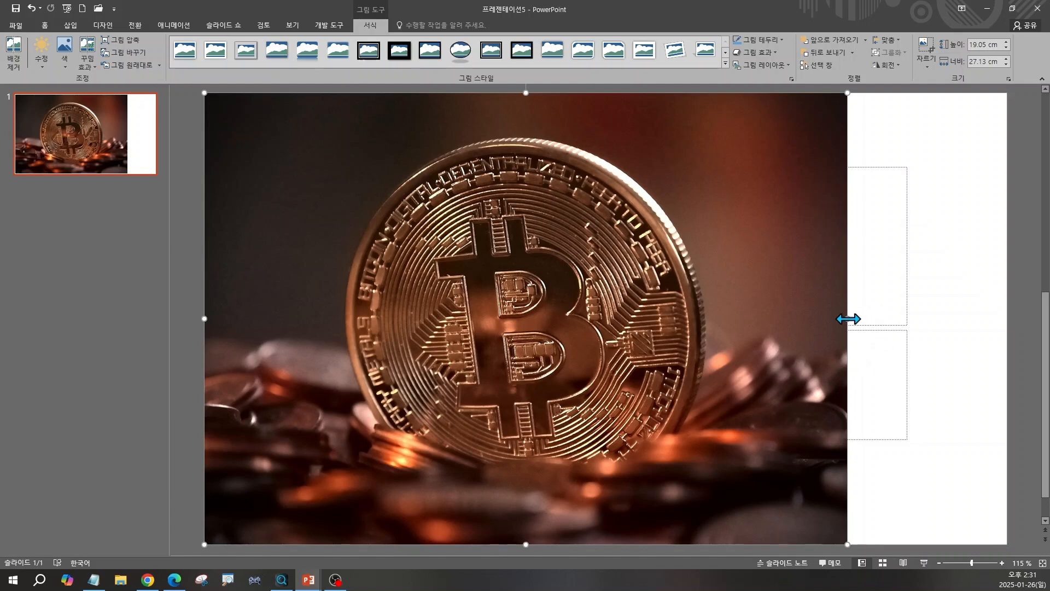
pyautogui.moveTo(848, 318); pyautogui.dragTo(1006, 314)
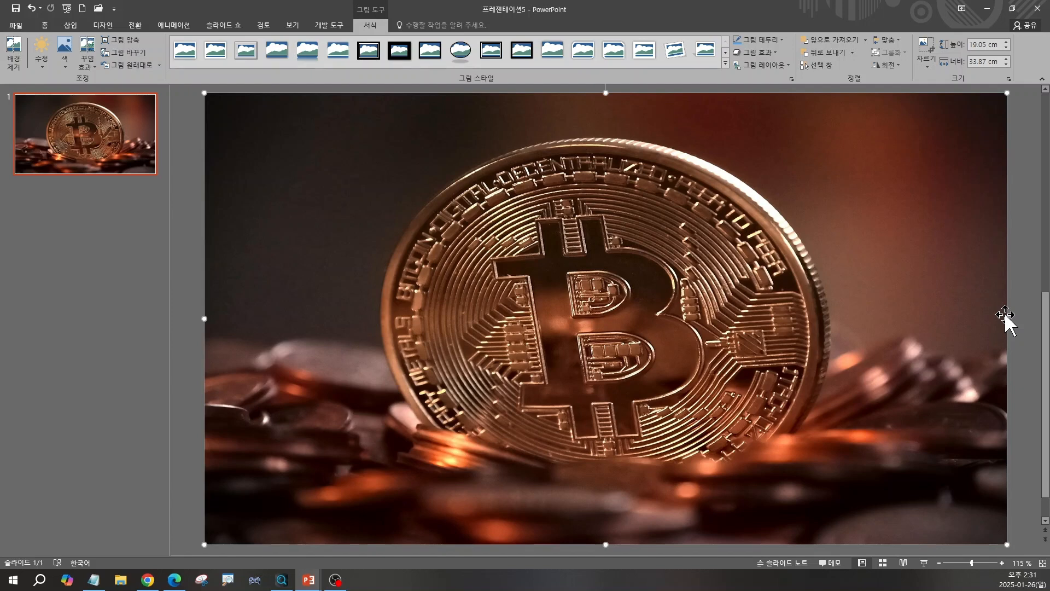
pyautogui.rightClick(877, 187)
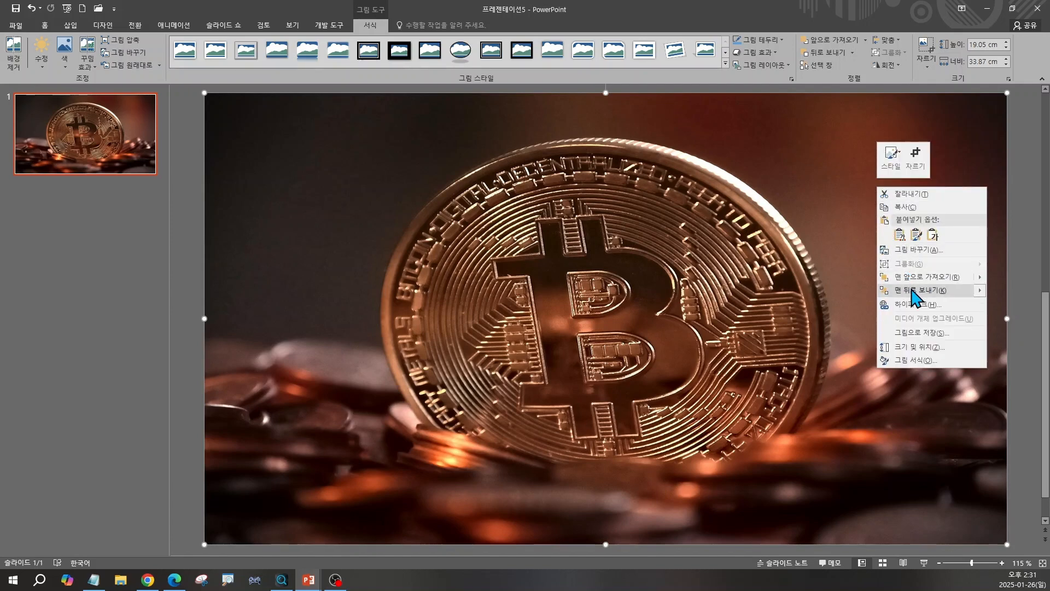
pyautogui.moveTo(913, 290)
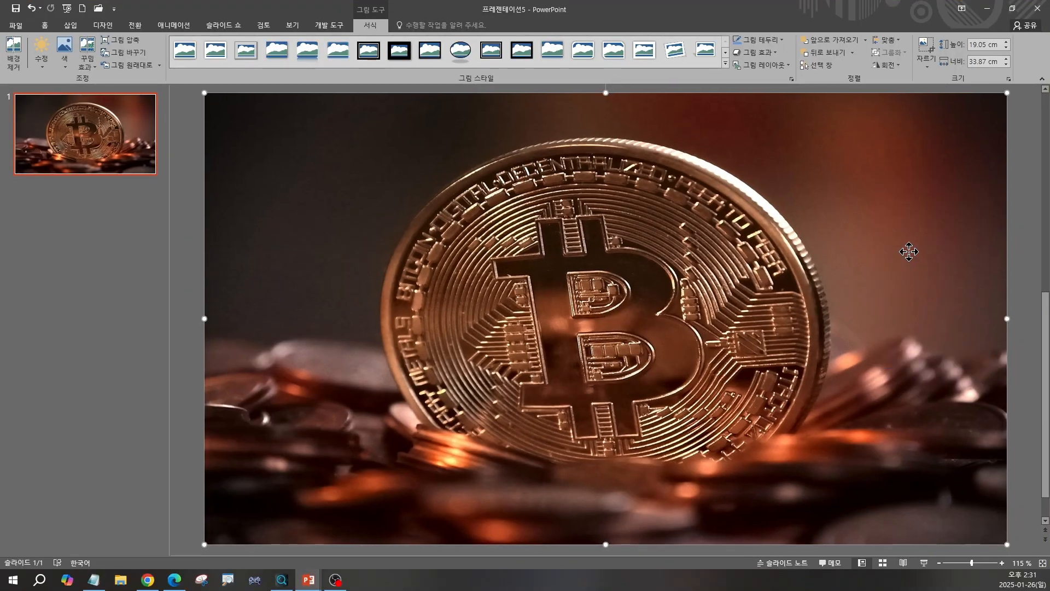
pyautogui.rightClick(864, 218)
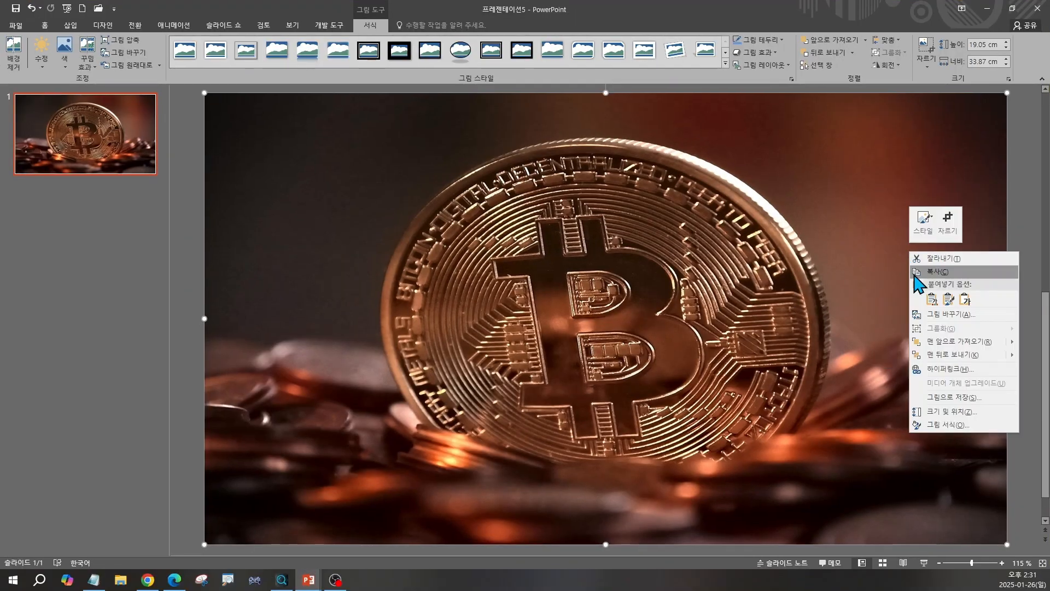
pyautogui.click(944, 354)
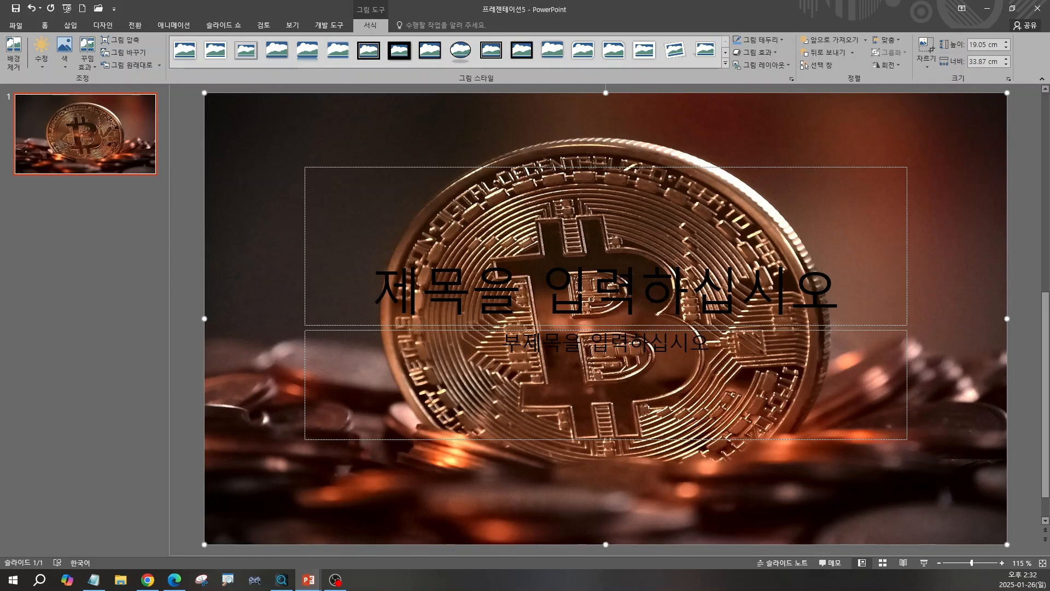
# Change the slide's layout to Title and Content (제목 및 내용).
pyautogui.click(43, 26)
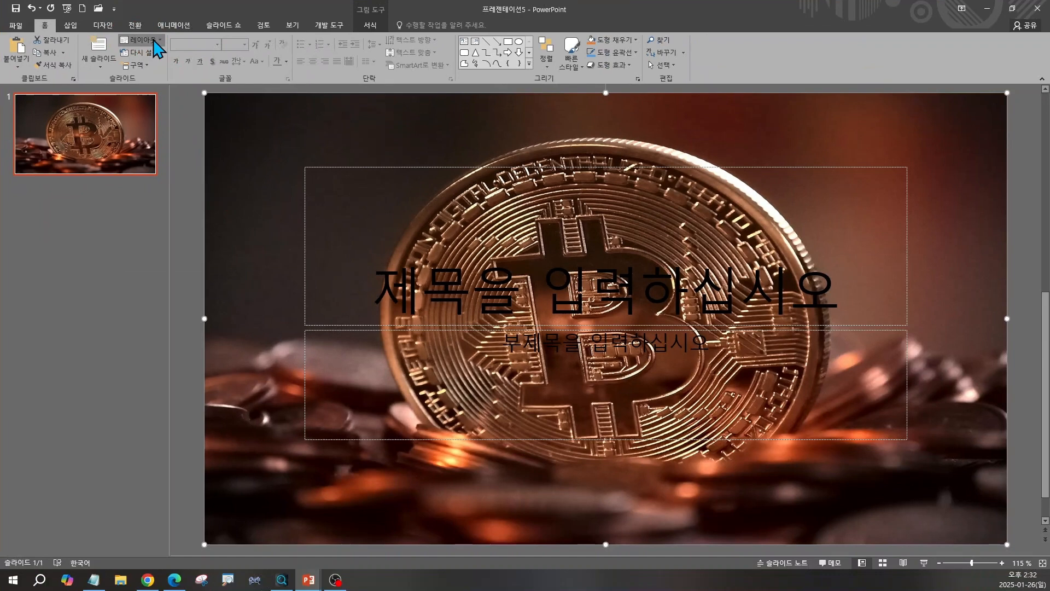
pyautogui.click(307, 82)
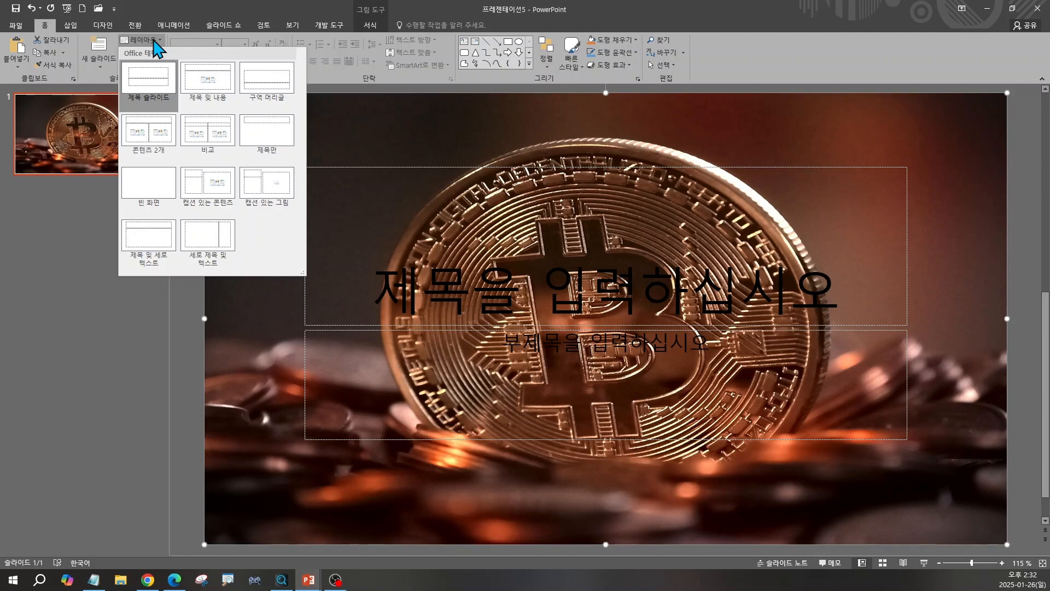
pyautogui.click(216, 89)
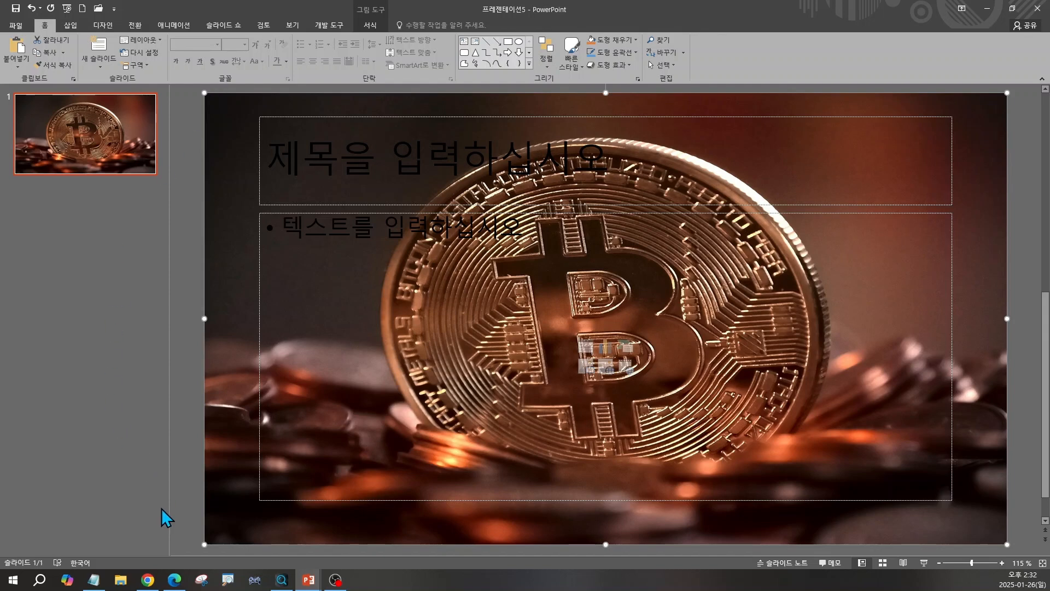
# Copy the slide 1 title 소액 투자로 시작하는 스마트 재테크 from the ChatGPT conversation and return to PowerPoint.
pyautogui.click(153, 586)
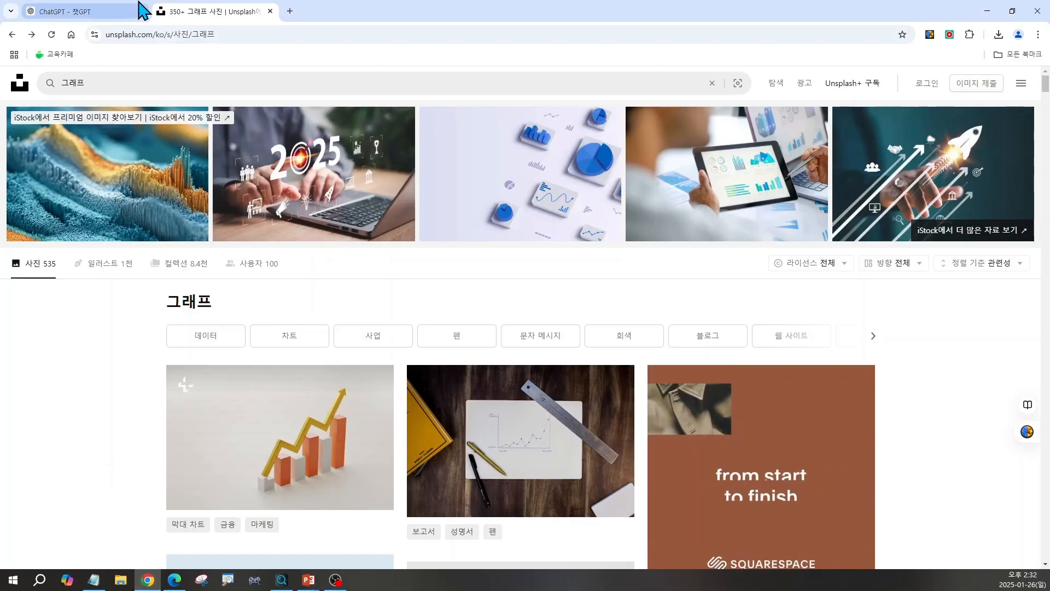
pyautogui.click(99, 19)
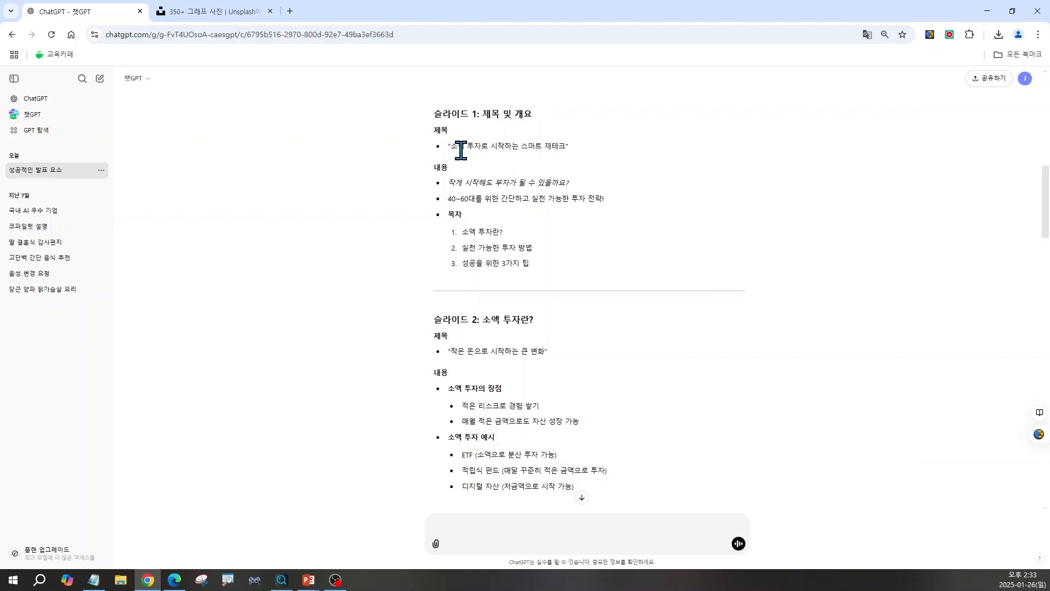
pyautogui.moveTo(450, 146); pyautogui.dragTo(562, 148)
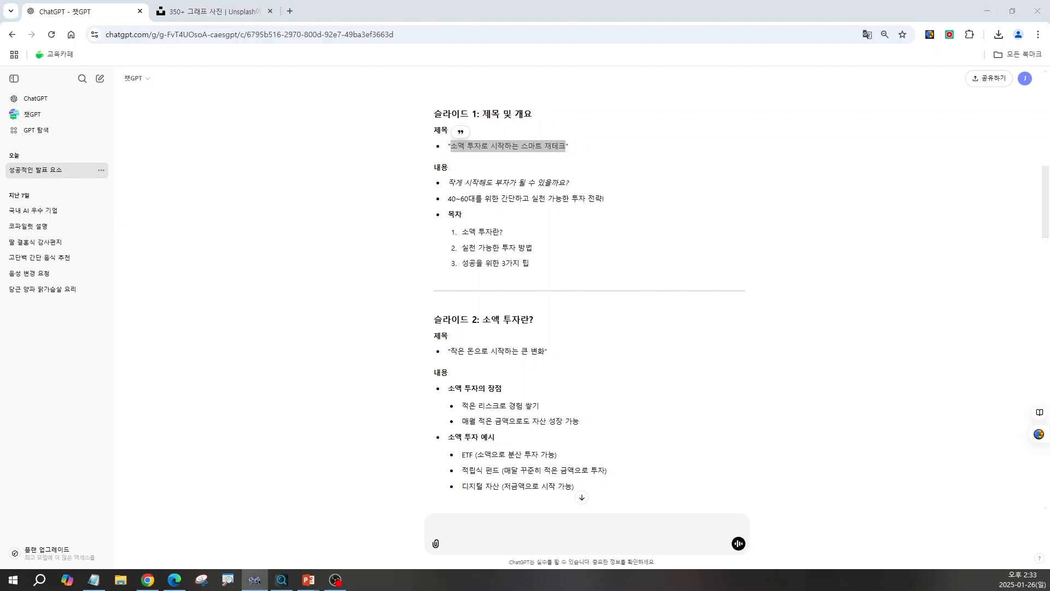
pyautogui.moveTo(421, 387); pyautogui.dragTo(459, 234)
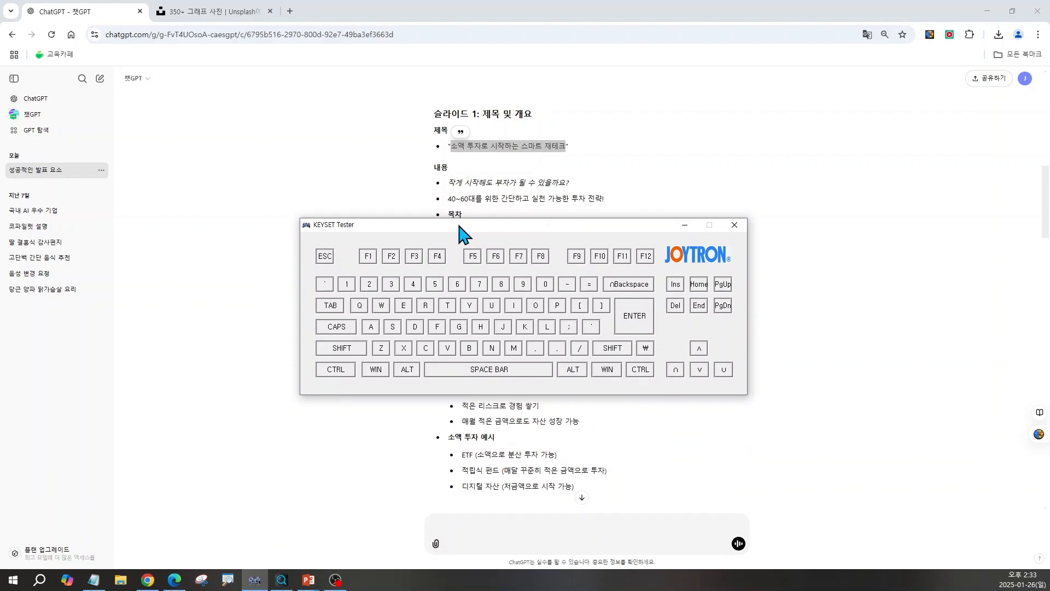
pyautogui.hotkey('ctrl', 'c')
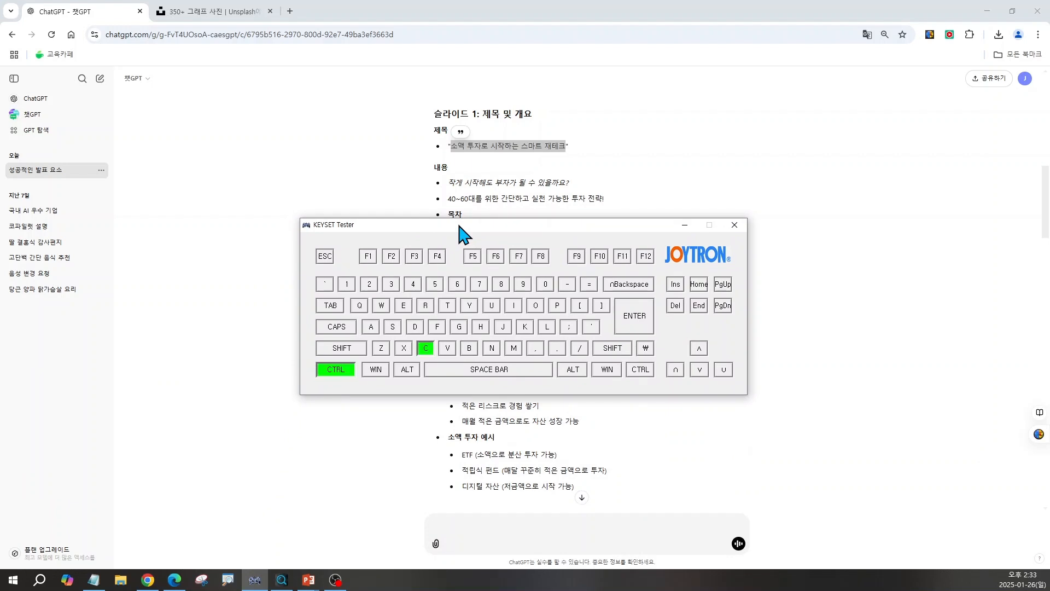
pyautogui.click(684, 225)
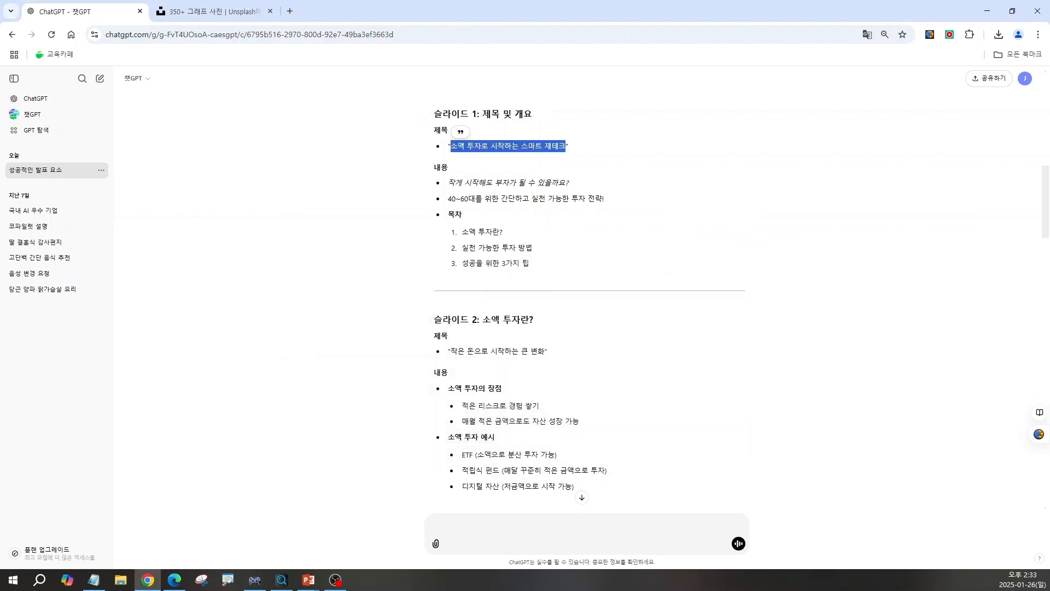
pyautogui.click(308, 579)
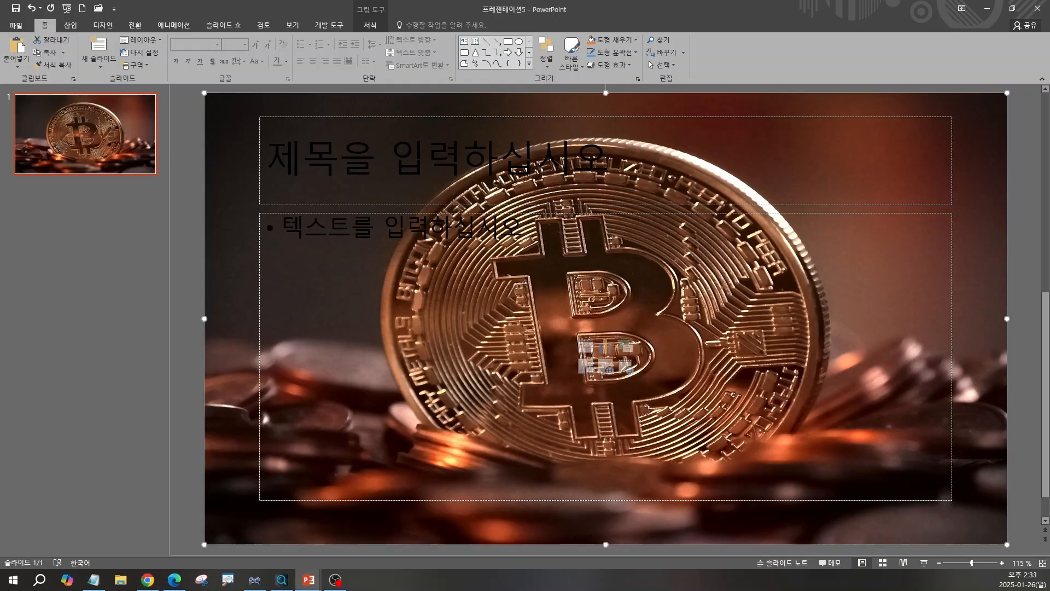
# Paste the copied title 소액 투자로 시작하는 스마트 재테크 into the slide's title placeholder.
pyautogui.click(299, 153)
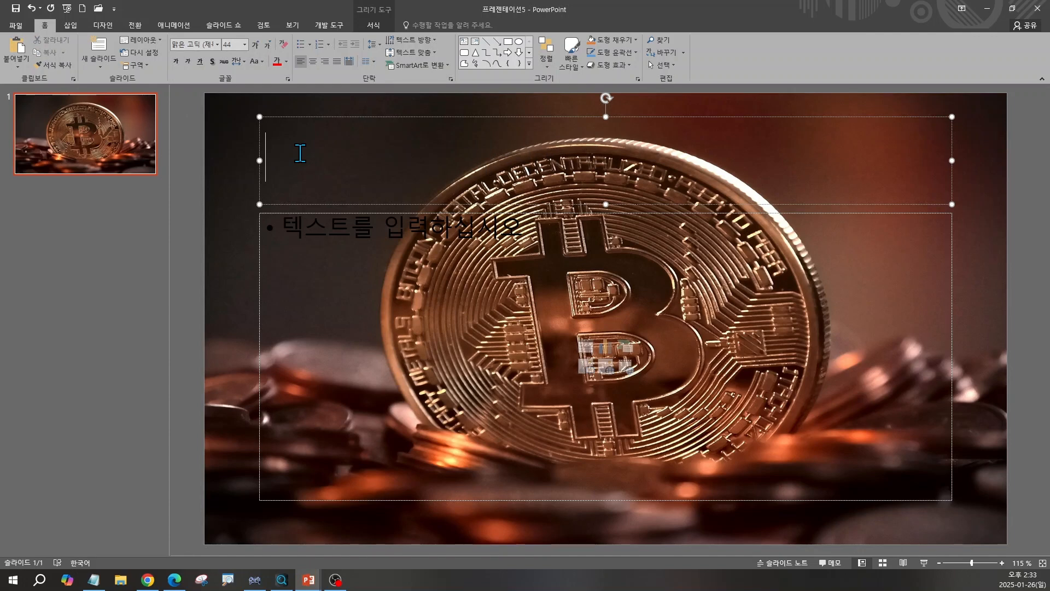
pyautogui.hotkey('ctrl', 'v')
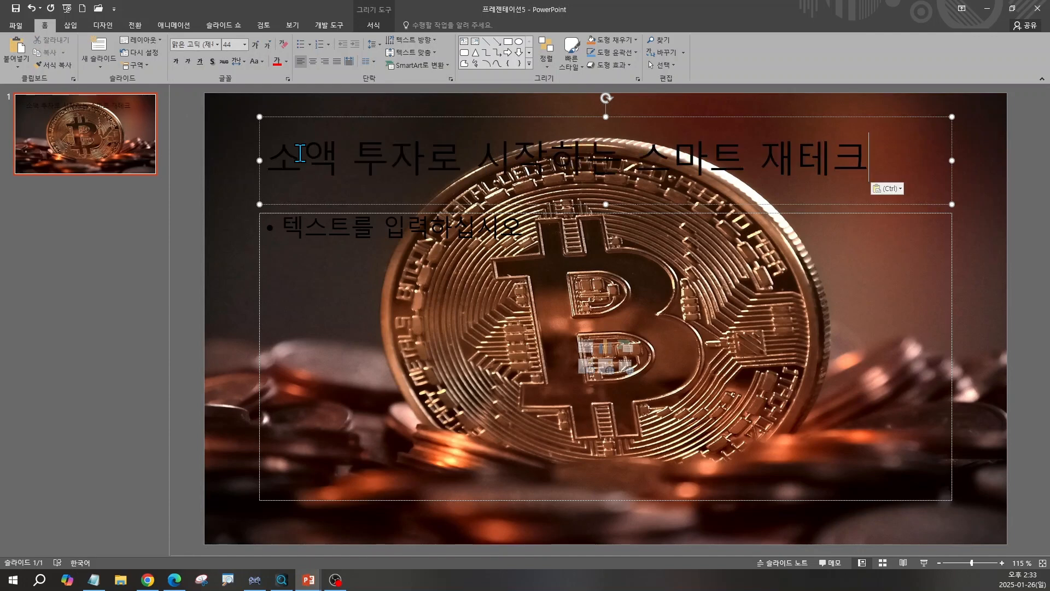
pyautogui.click(255, 580)
pyautogui.hotkey('ctrl', 'v')
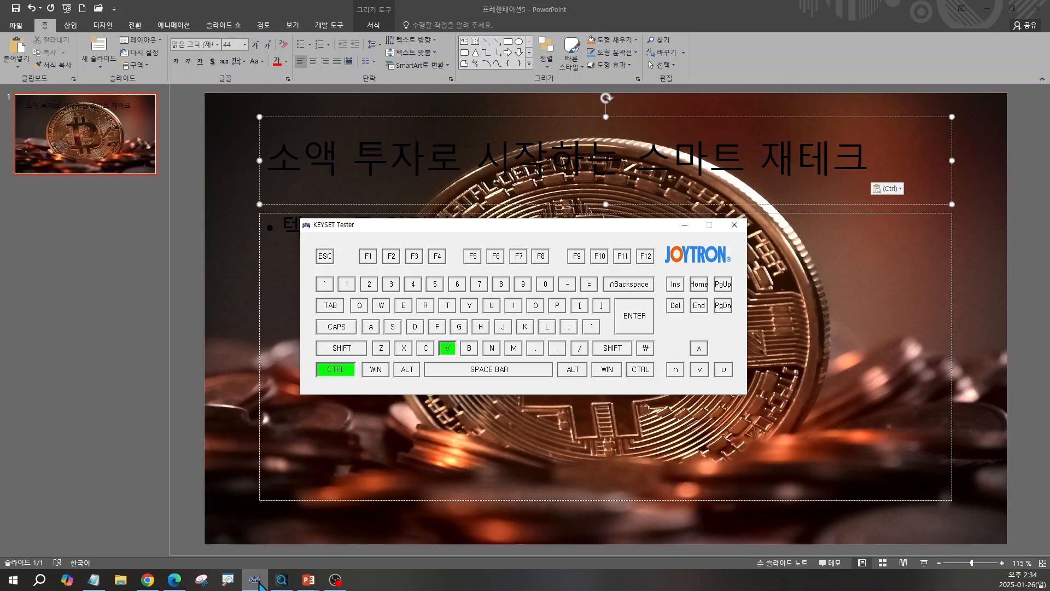
pyautogui.click(683, 224)
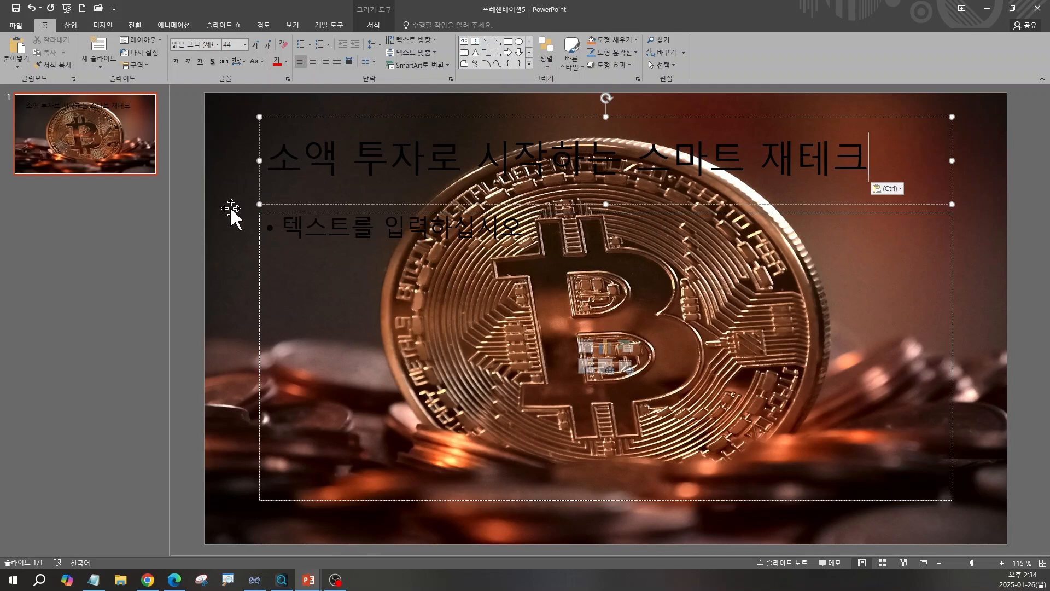
# Copy the two slide 1 content lines from the ChatGPT answer.
pyautogui.click(147, 580)
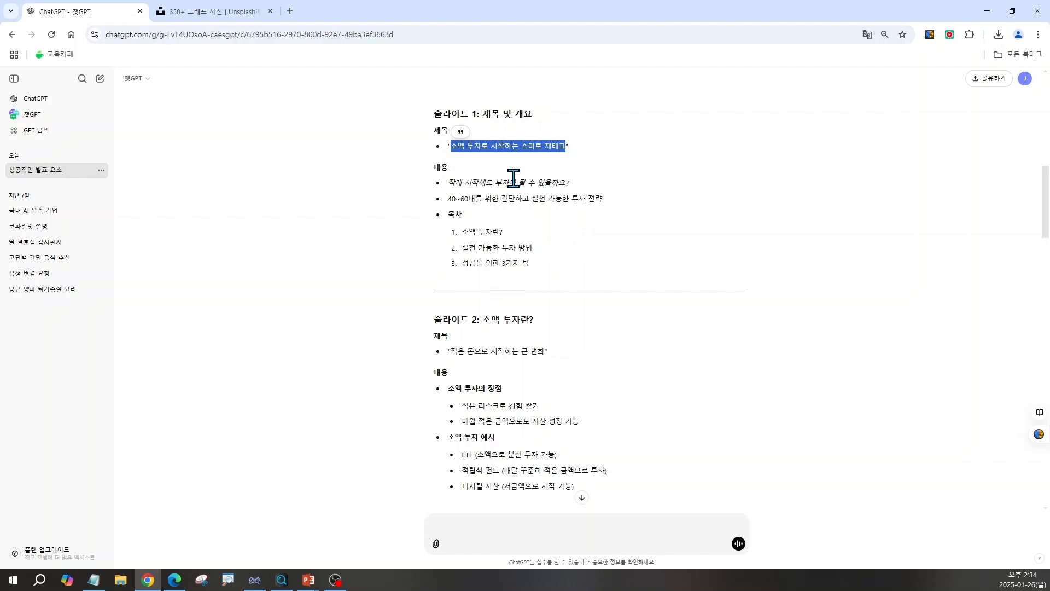
pyautogui.moveTo(448, 181); pyautogui.dragTo(615, 204)
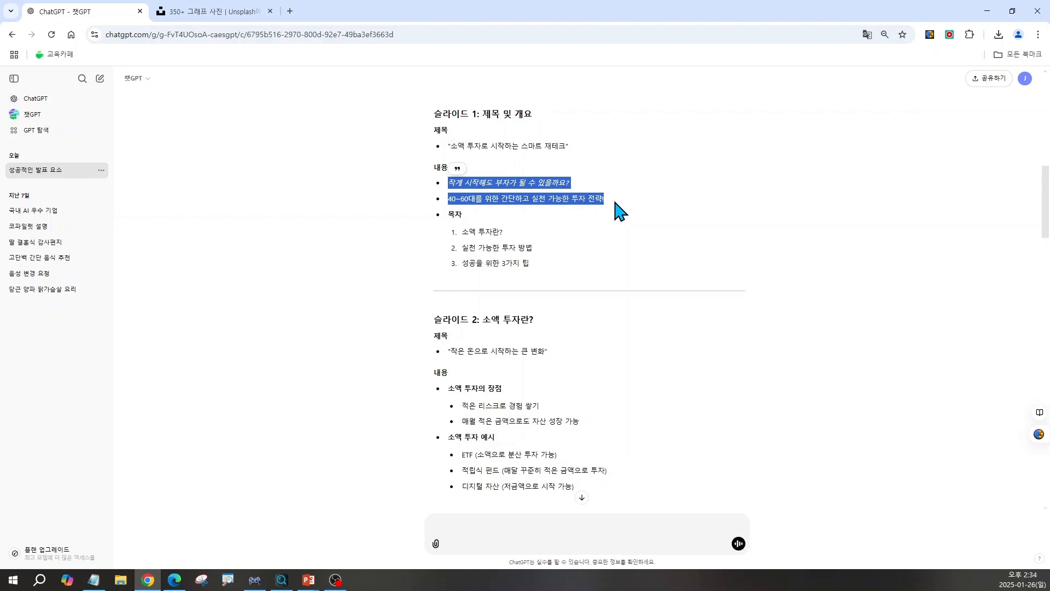
pyautogui.click(255, 581)
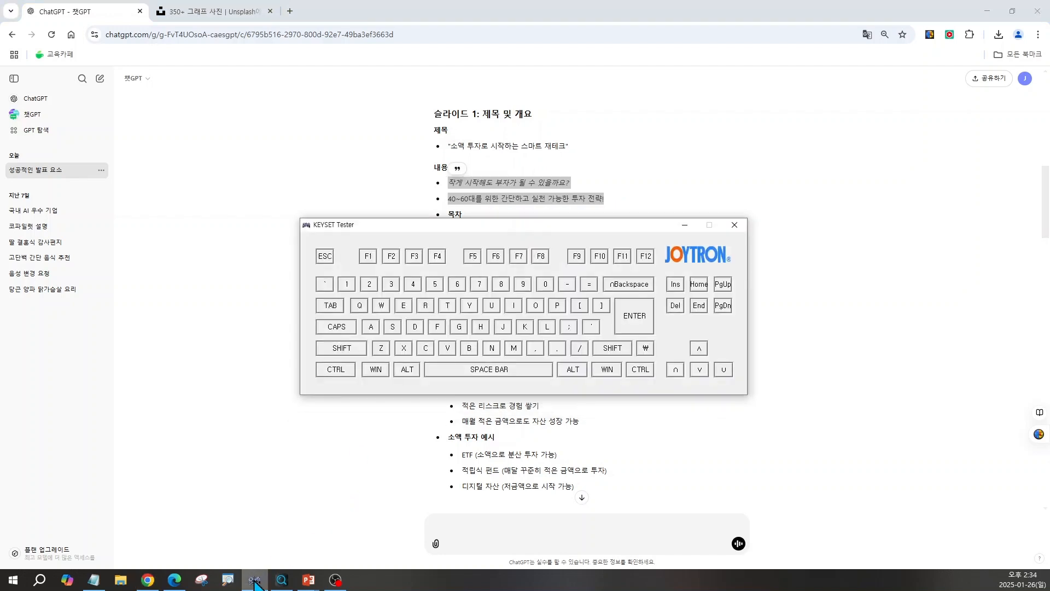
pyautogui.hotkey('ctrl', 'c')
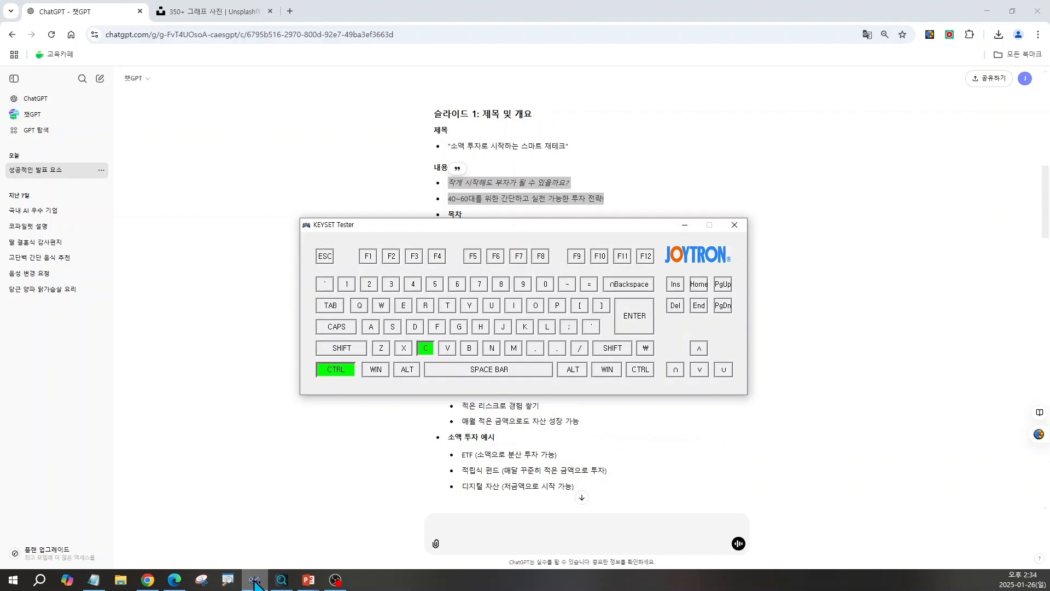
pyautogui.click(255, 581)
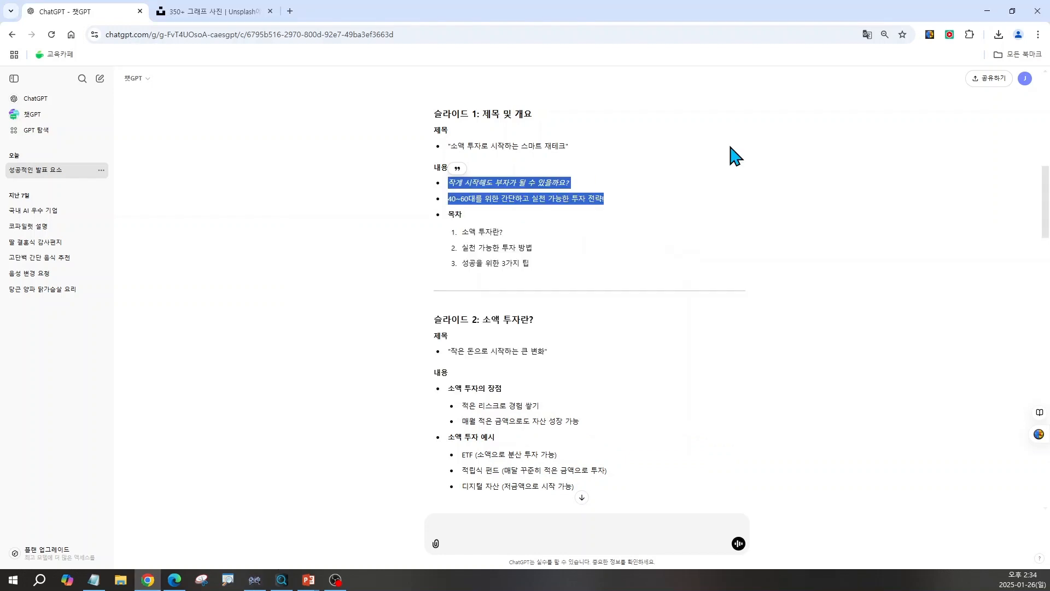
# Paste the two content lines into the slide's content placeholder in PowerPoint.
pyautogui.click(987, 11)
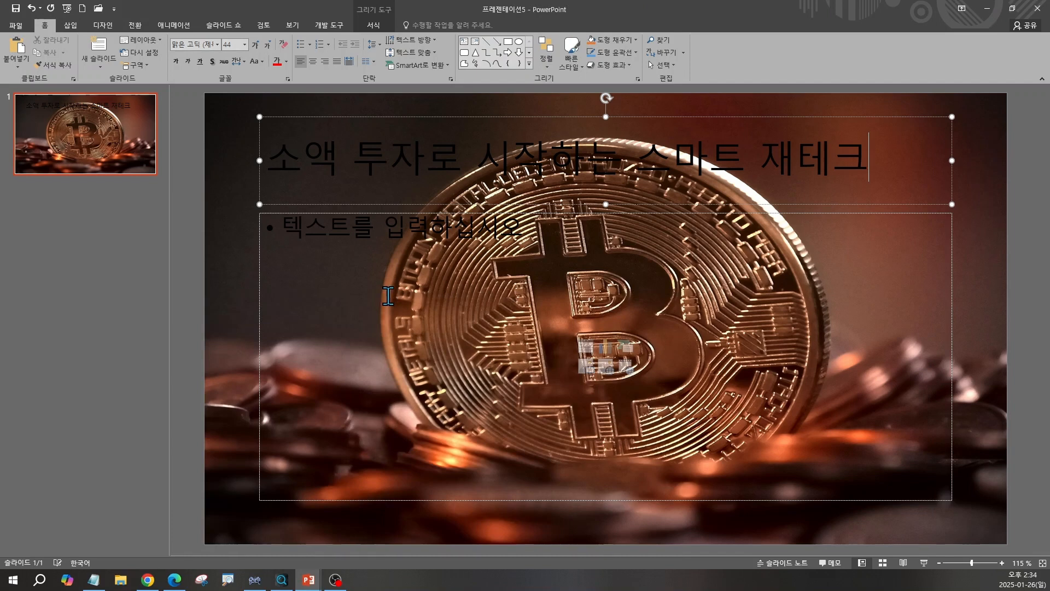
pyautogui.click(331, 236)
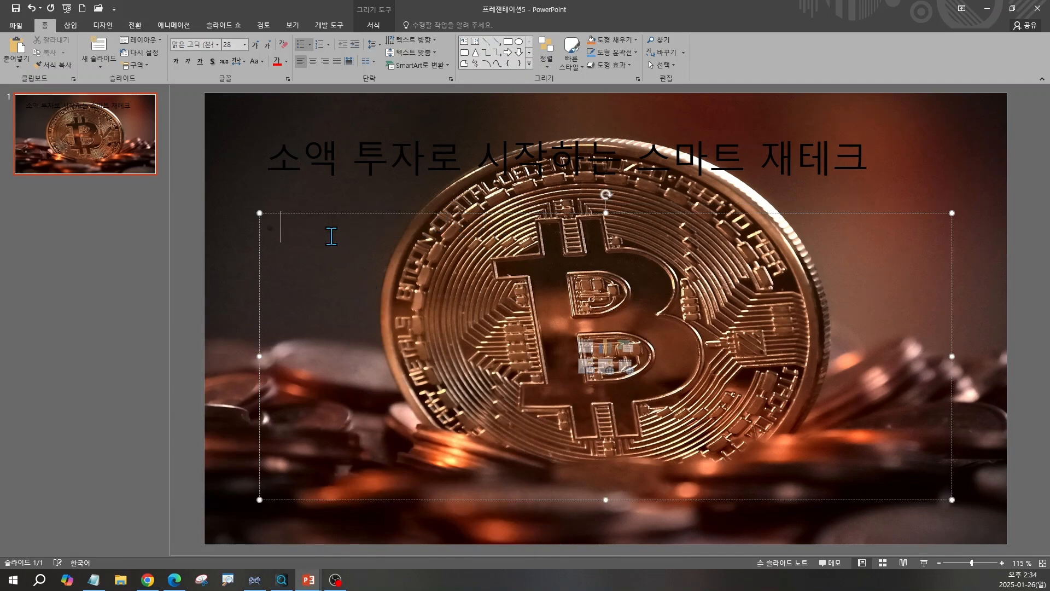
pyautogui.click(331, 237)
pyautogui.hotkey('ctrl', 'v')
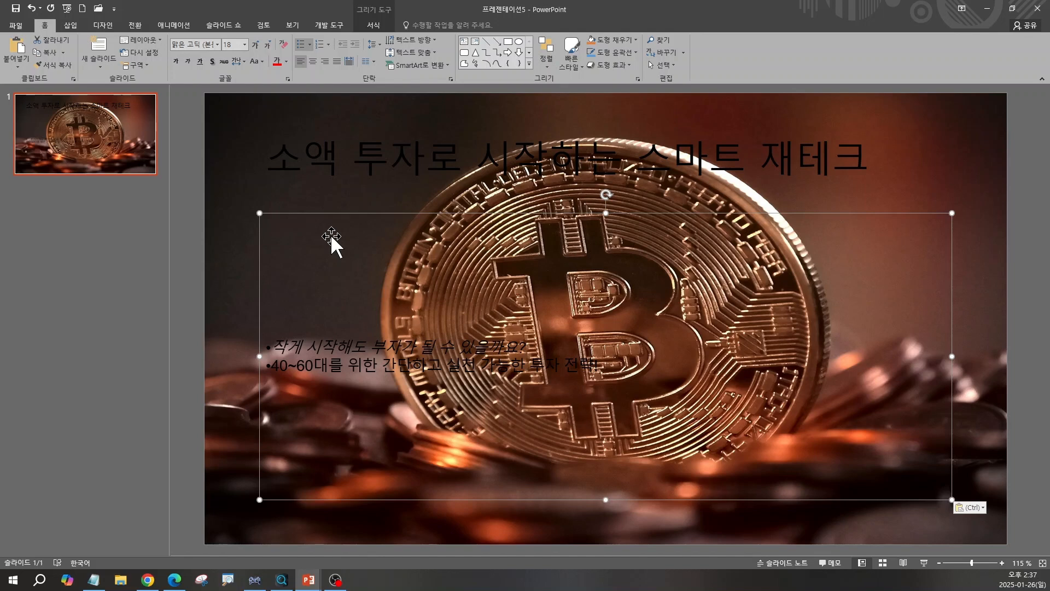
# Ask ChatGPT to recommend title and key-point text sizes for each slide of the presentation.
pyautogui.click(151, 588)
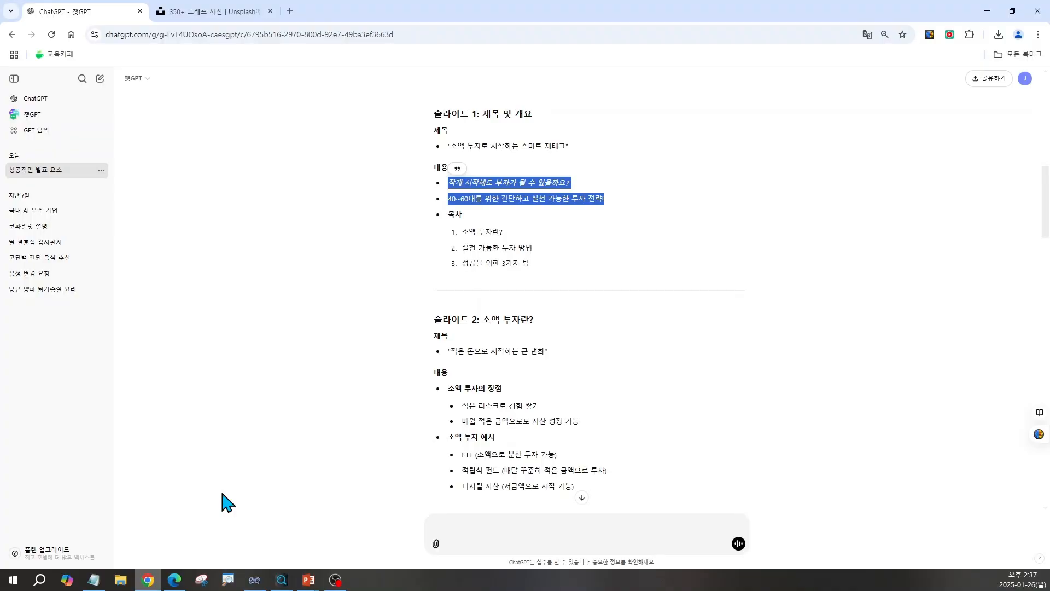
pyautogui.click(338, 376)
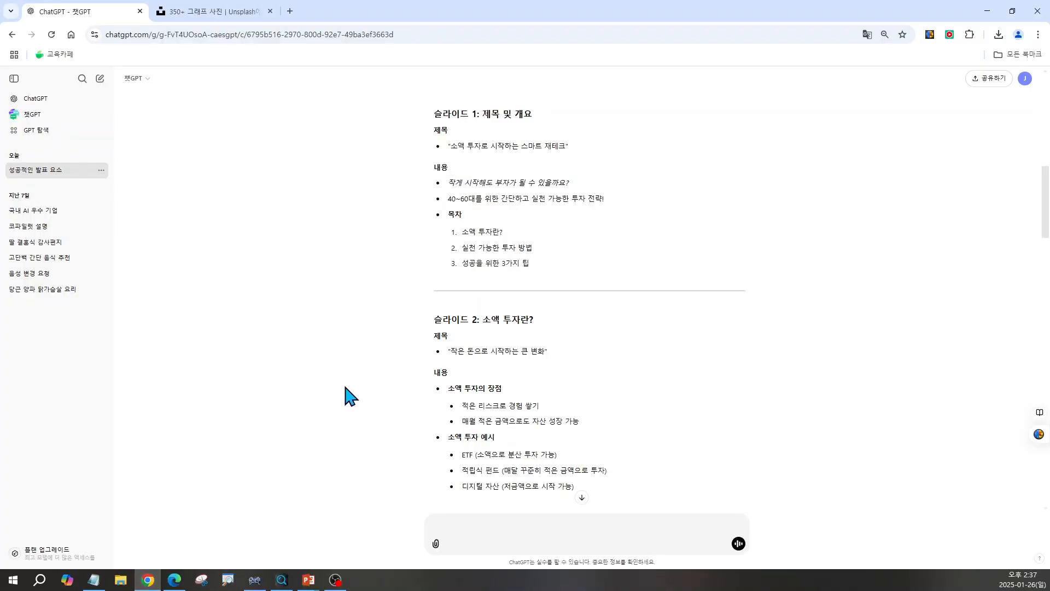
pyautogui.click(472, 526)
pyautogui.hotkey('ctrl', 'v')
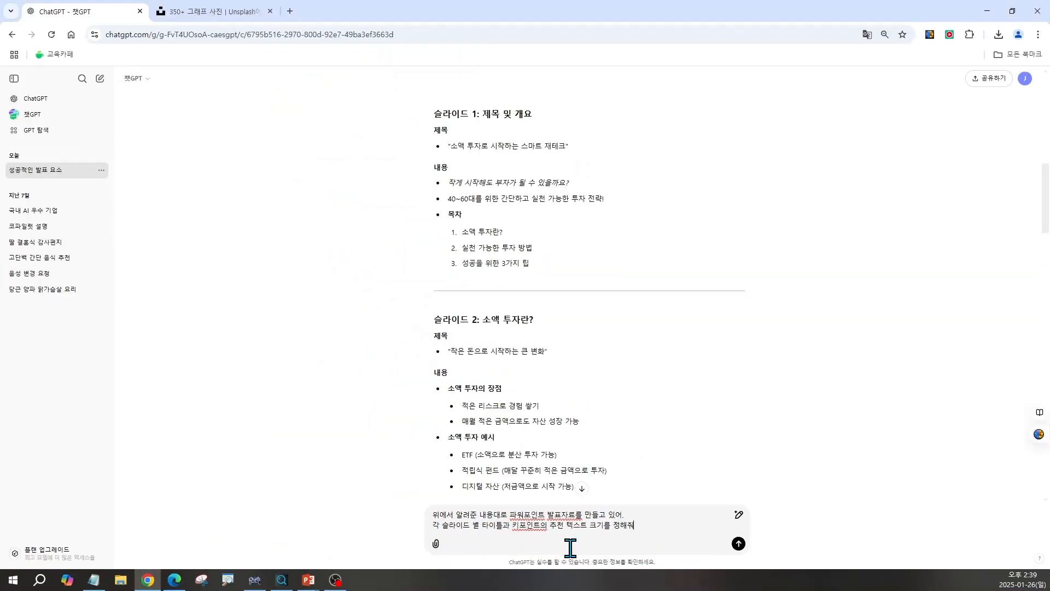
pyautogui.press('Return')
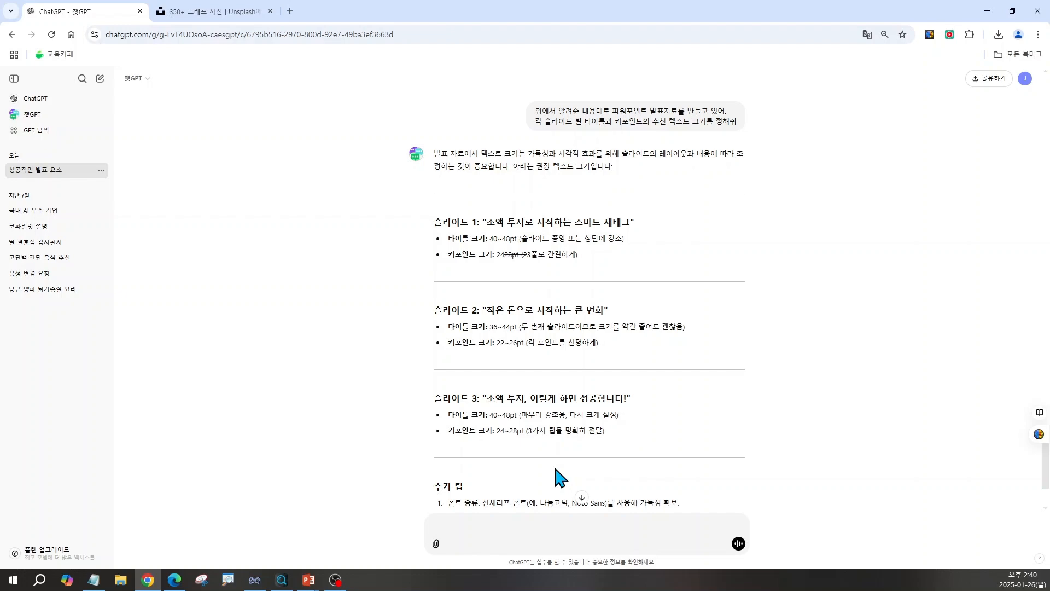
# Set the title's font size to 48 pt.
pyautogui.click(986, 11)
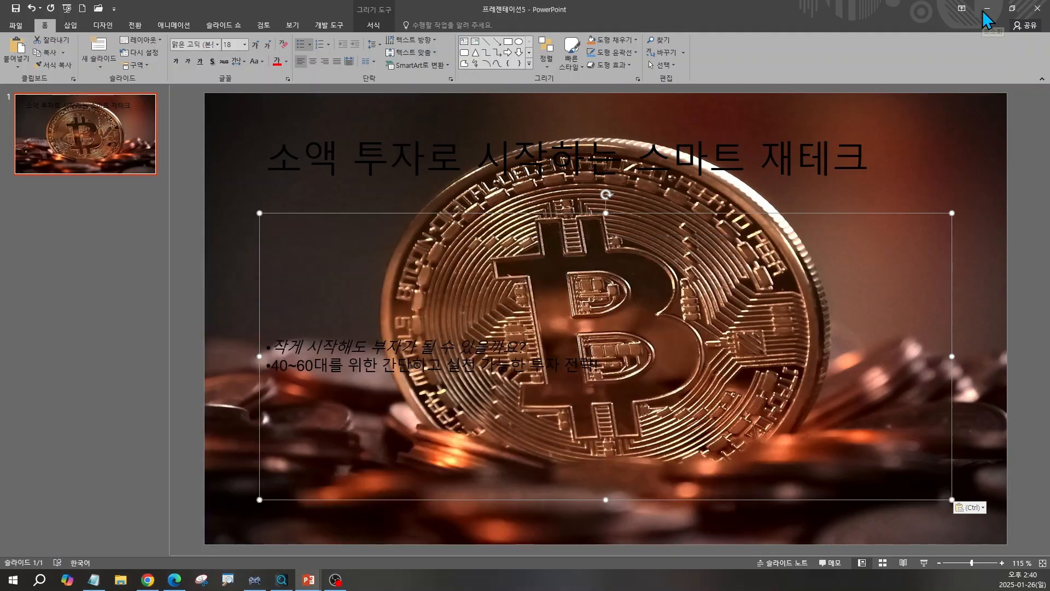
pyautogui.click(297, 152)
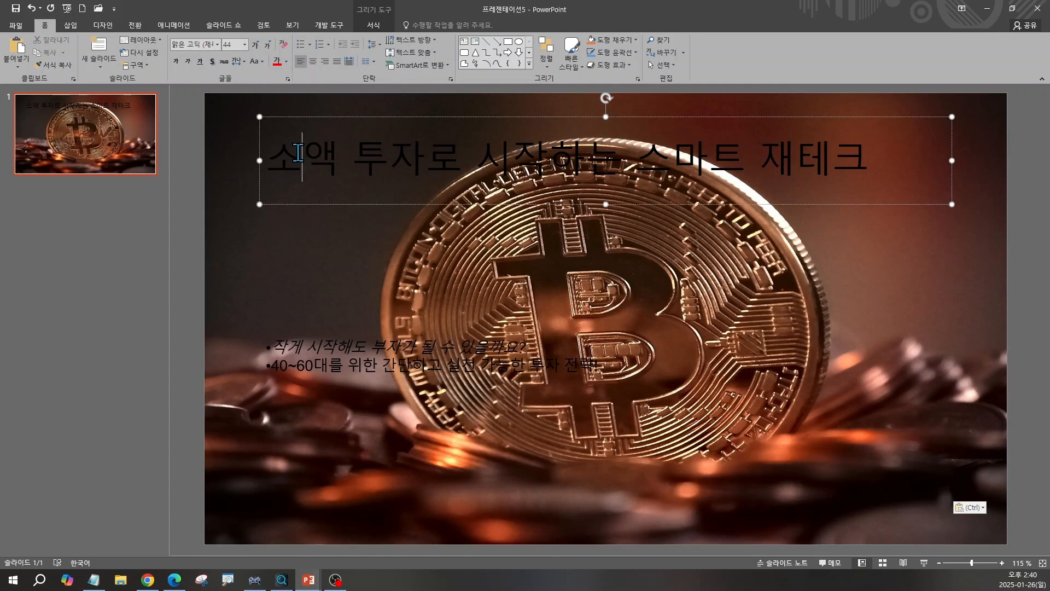
pyautogui.press('Escape')
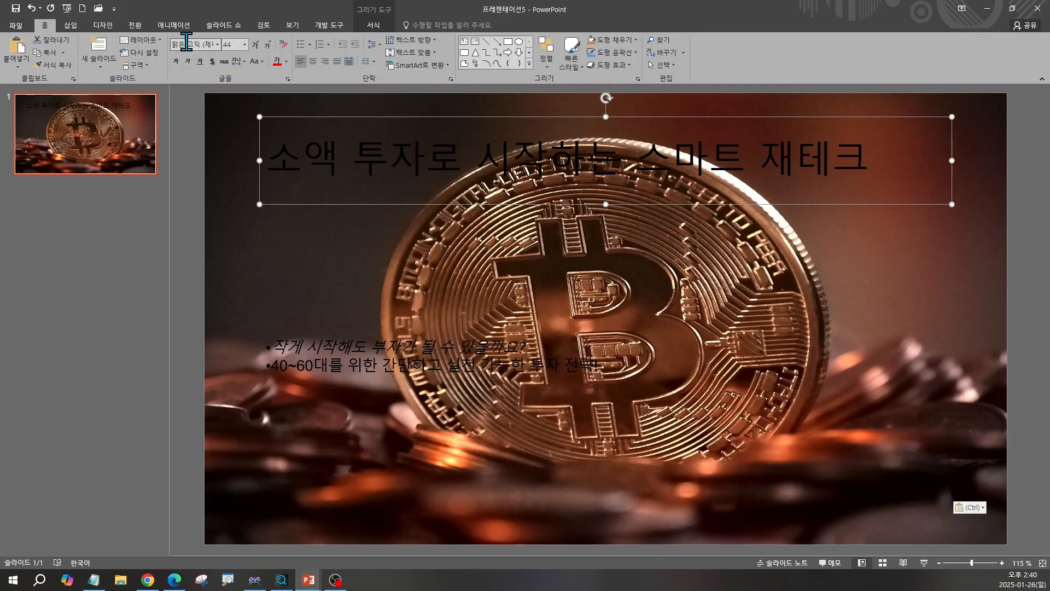
pyautogui.press('ctrl')
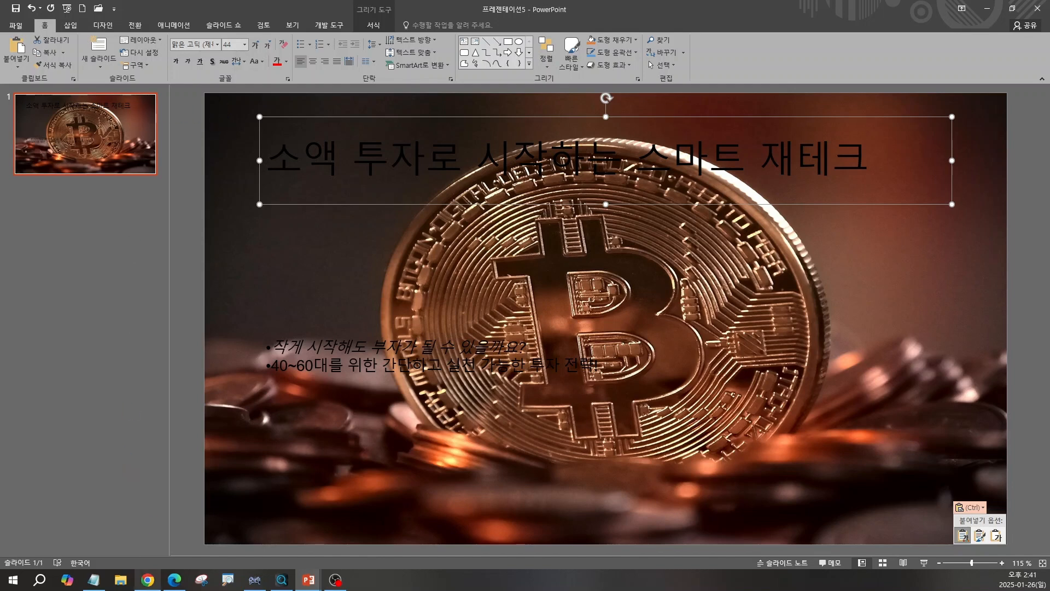
pyautogui.click(148, 579)
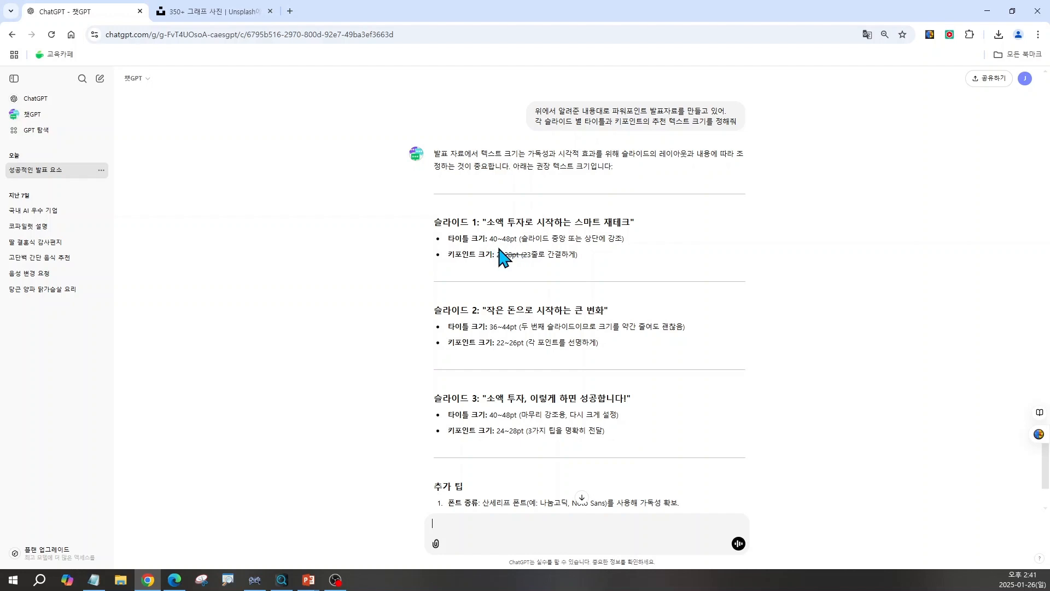
pyautogui.click(987, 11)
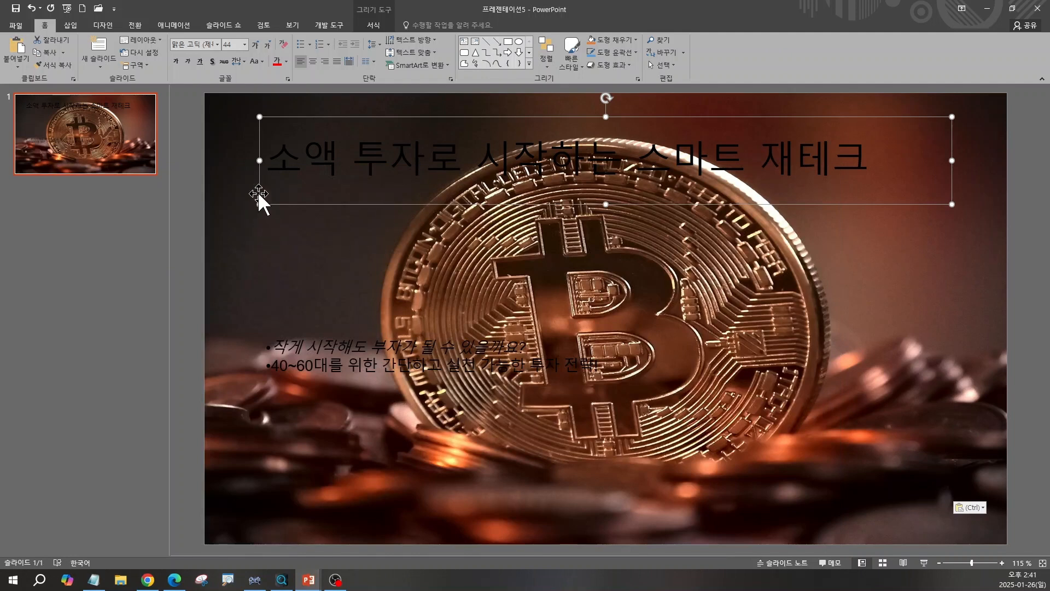
pyautogui.click(245, 45)
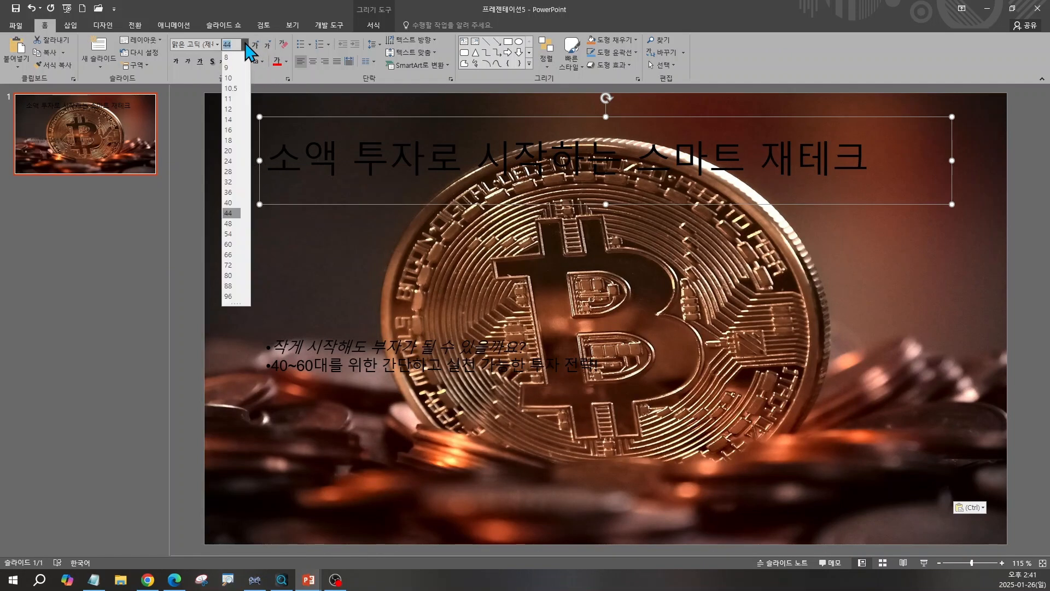
pyautogui.click(232, 224)
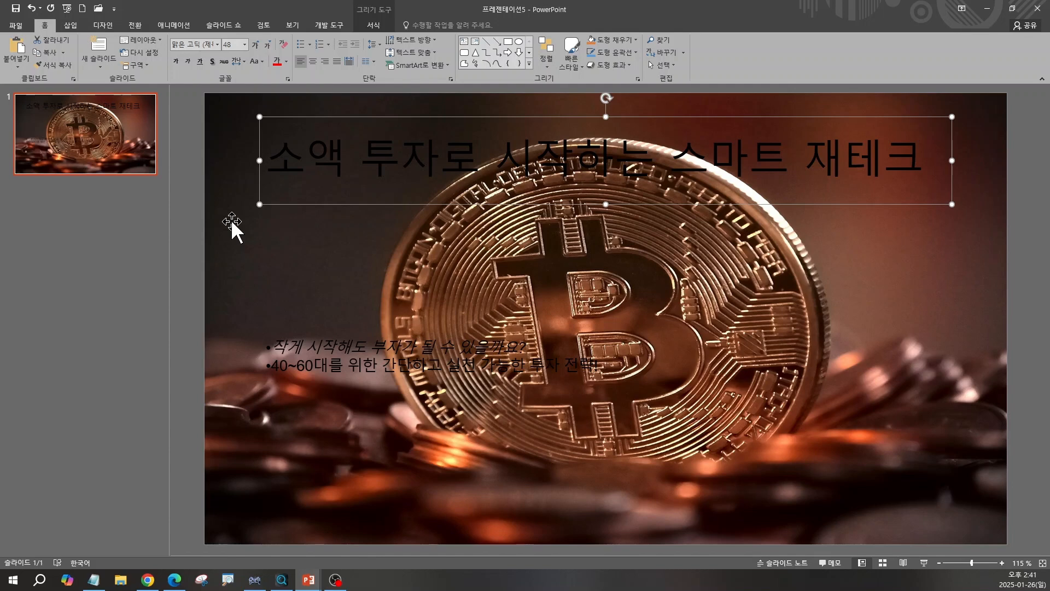
# Enlarge the content text box's font size to 24 pt.
pyautogui.click(309, 356)
pyautogui.click(301, 345)
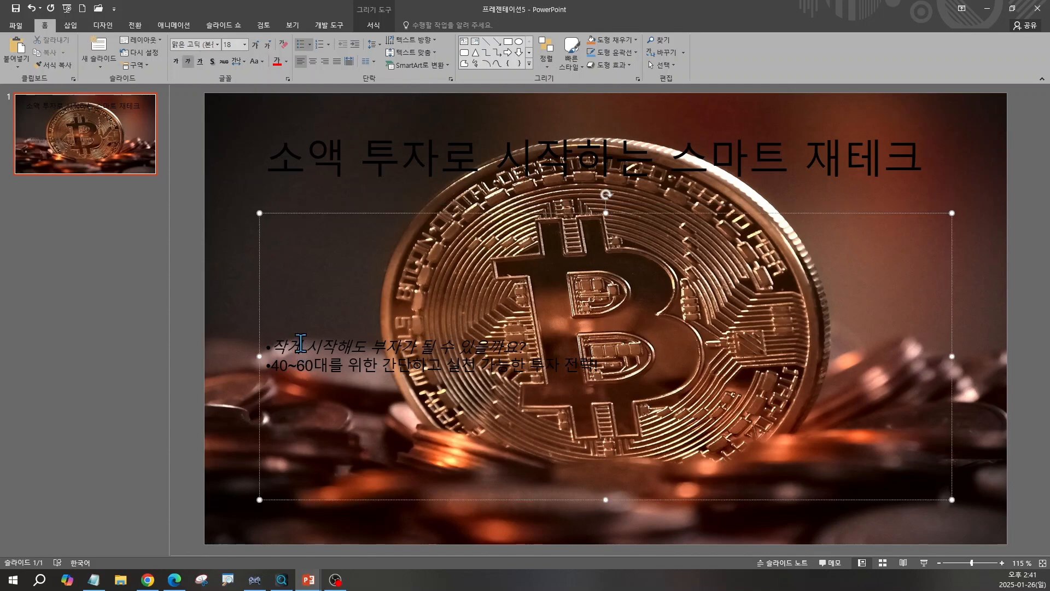
pyautogui.press('Escape')
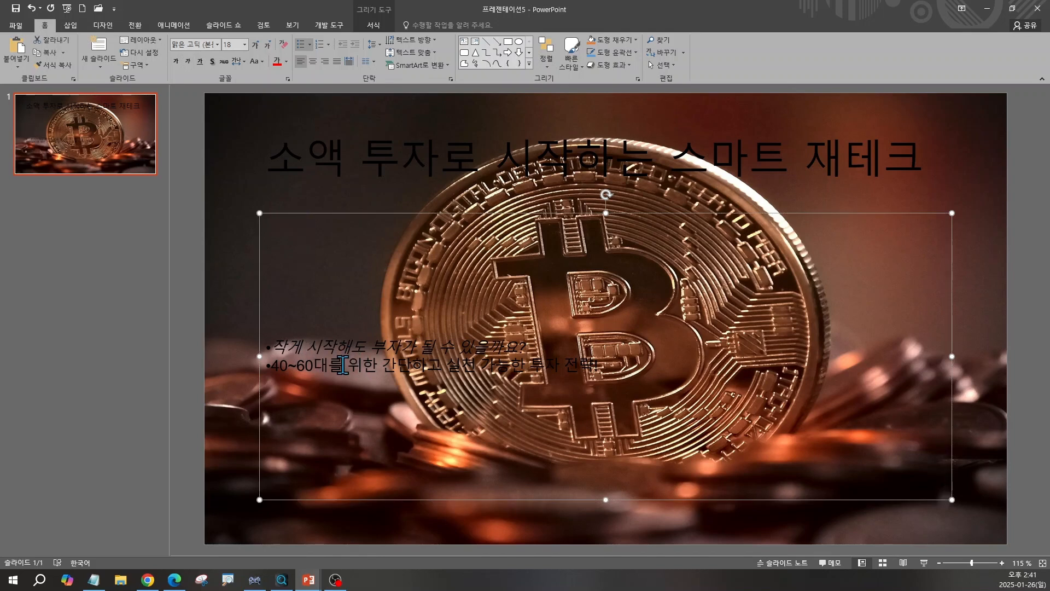
pyautogui.click(256, 45)
pyautogui.click(255, 44)
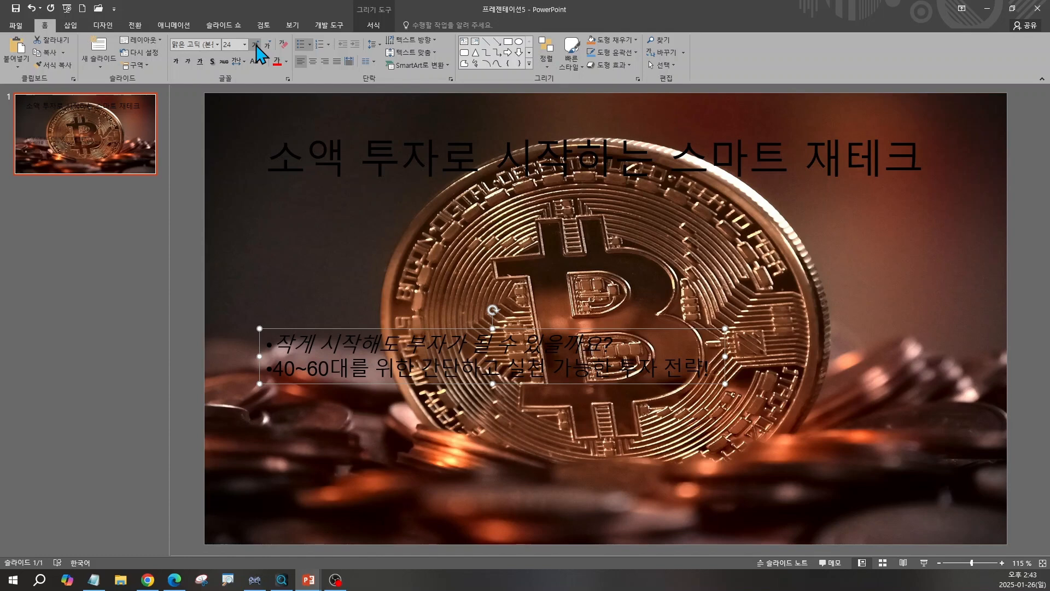
# Color the title word 소액 with a brown sampled from the picture using the eyedropper.
pyautogui.click(309, 157)
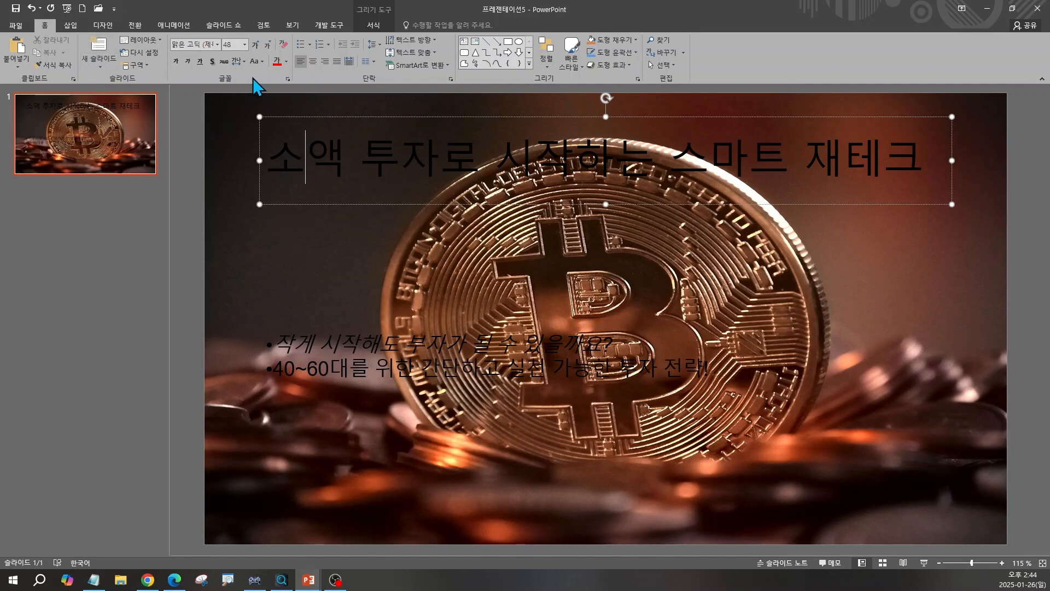
pyautogui.press('ctrl')
pyautogui.press('ctrl')
pyautogui.click(286, 61)
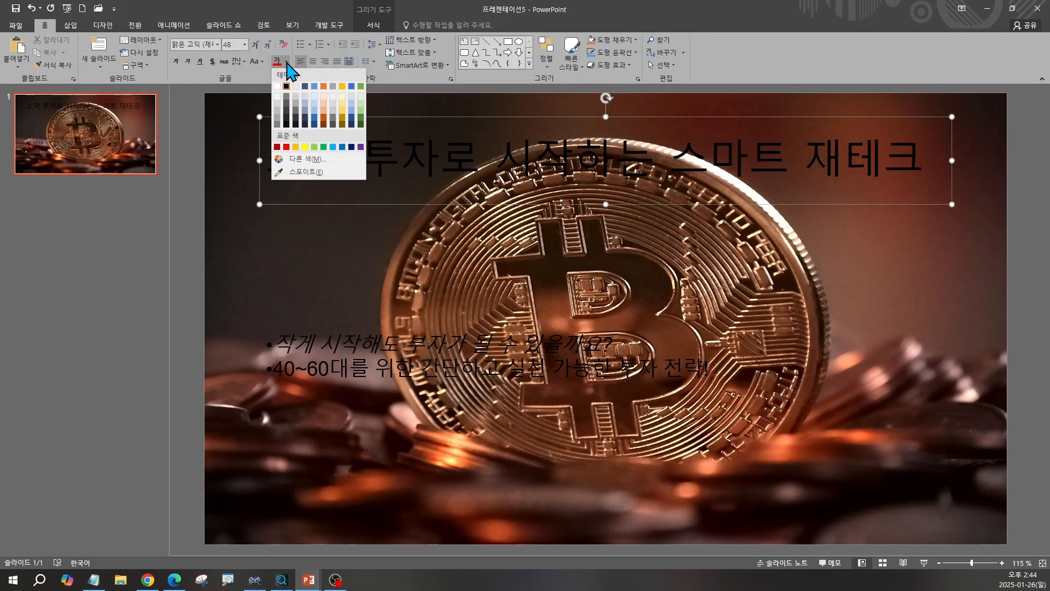
pyautogui.click(303, 172)
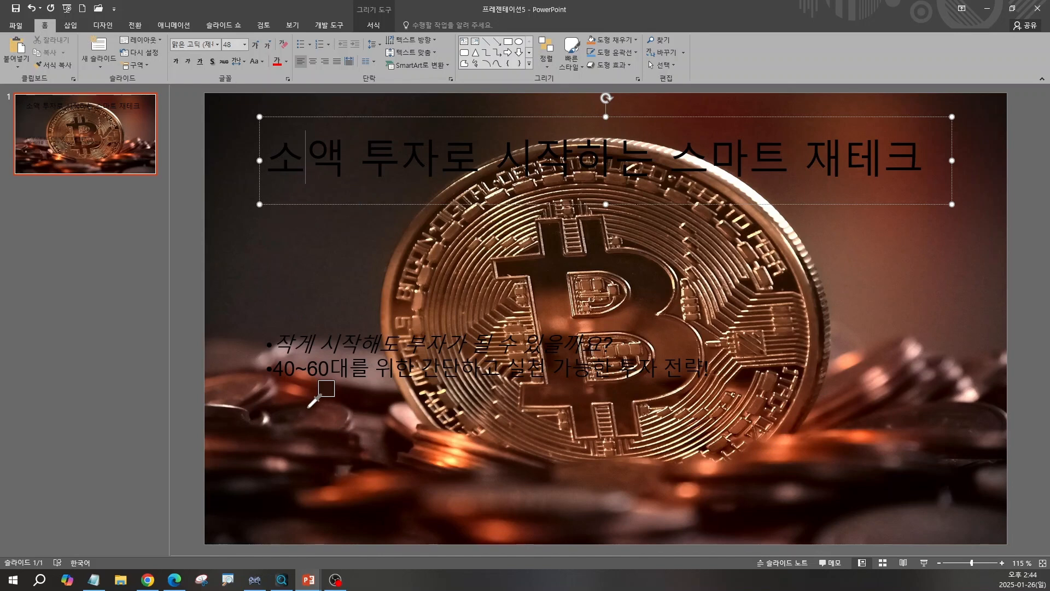
pyautogui.moveTo(308, 407)
pyautogui.moveTo(334, 241)
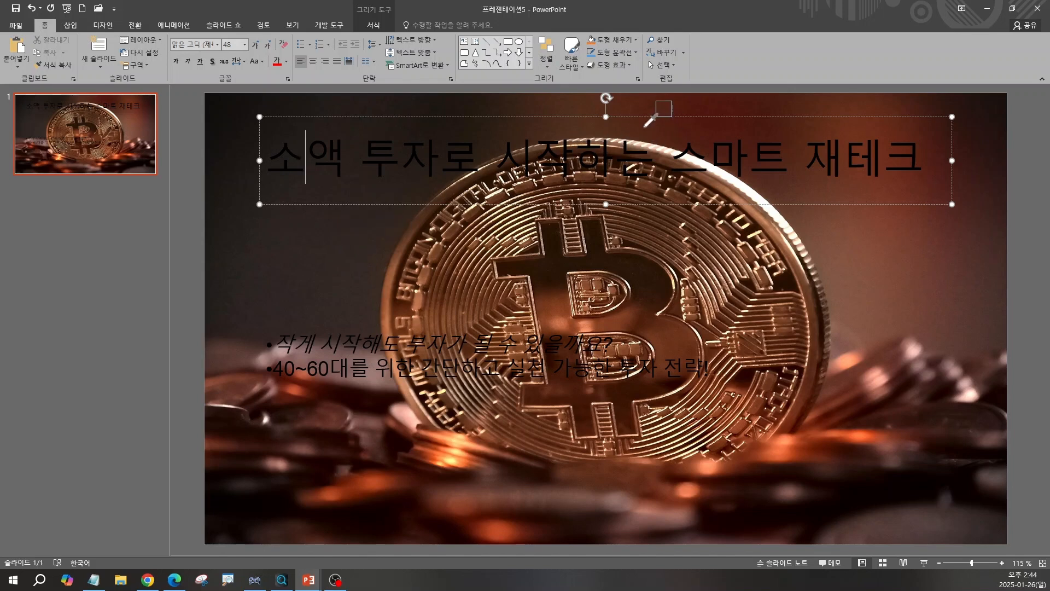
pyautogui.click(586, 122)
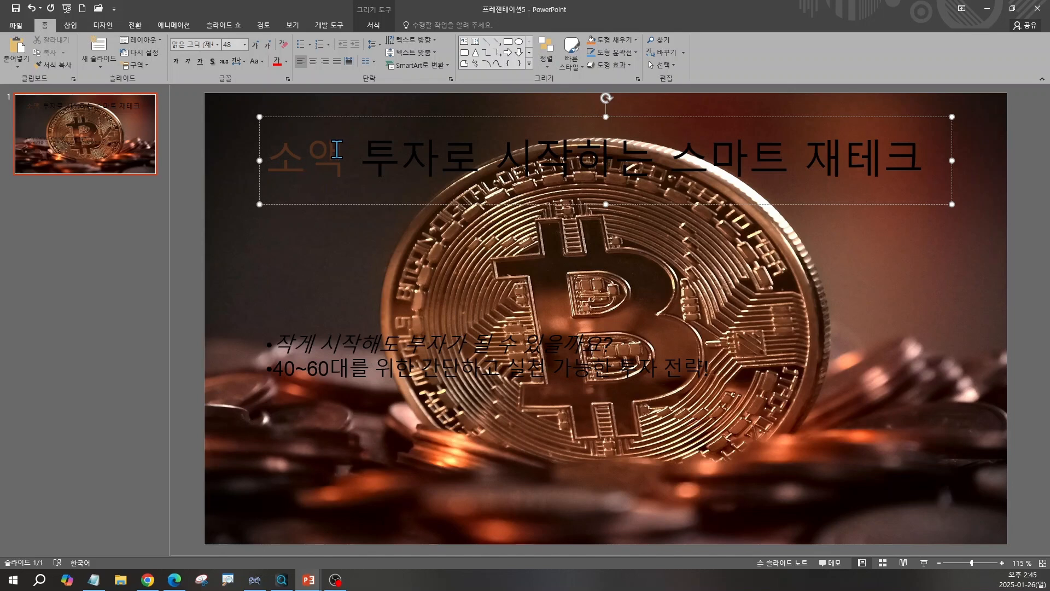
# Open the custom colour dialog for the title's brown word to check its RGB values.
pyautogui.click(287, 62)
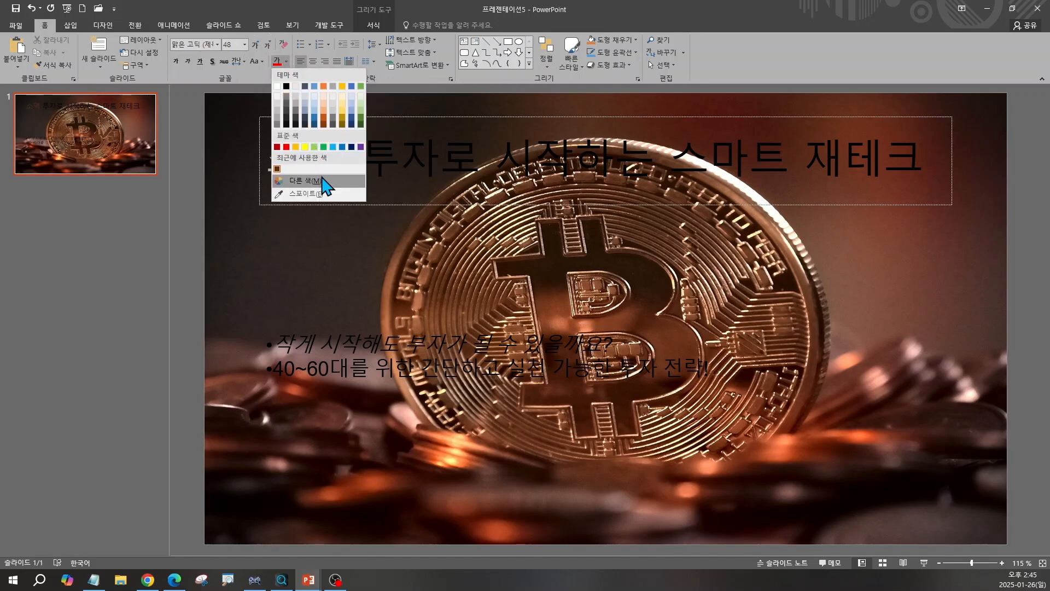
pyautogui.click(316, 180)
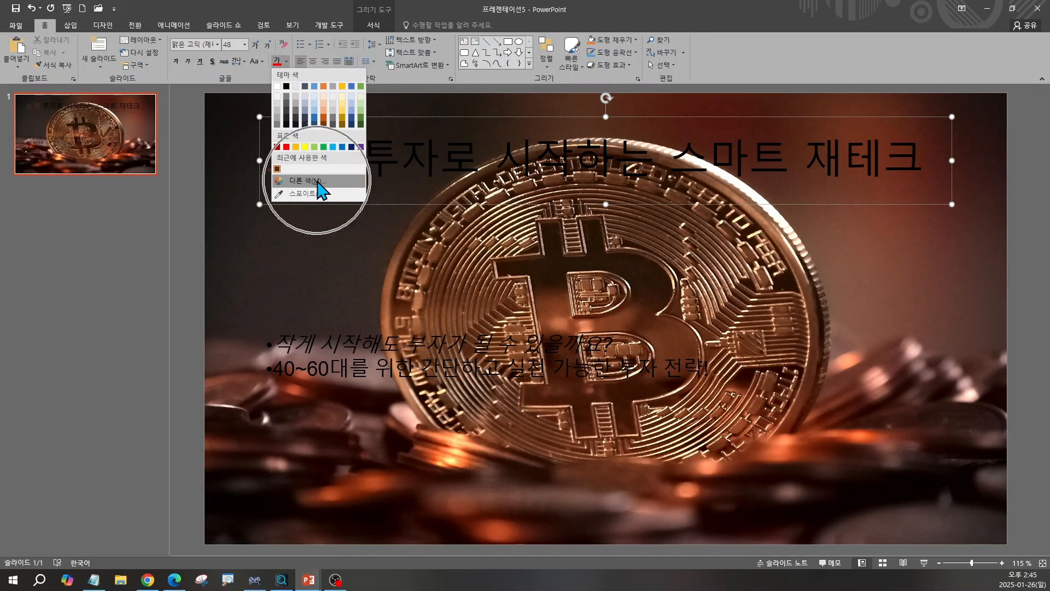
pyautogui.click(318, 181)
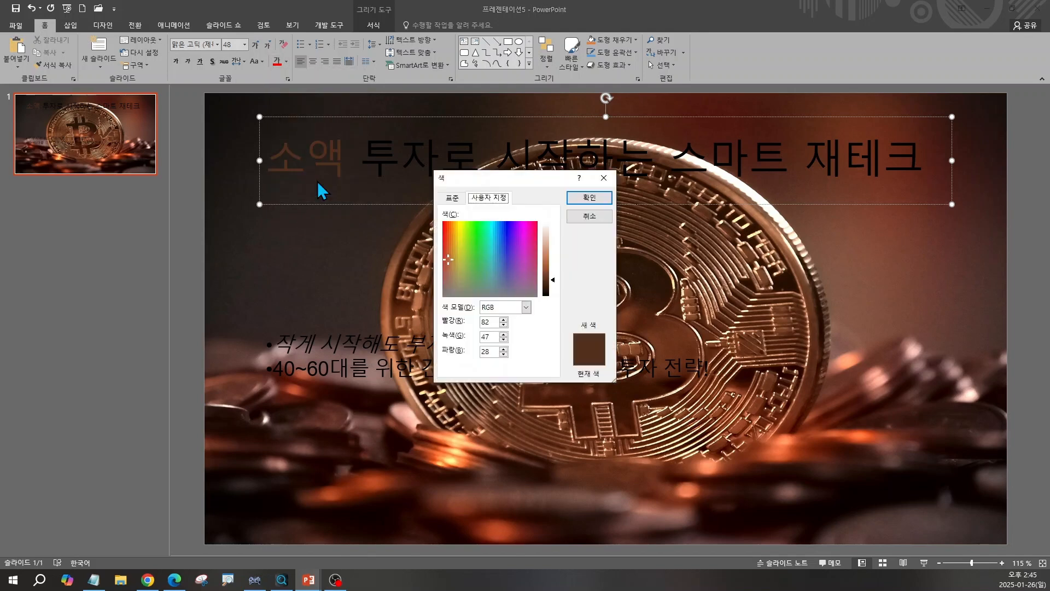
pyautogui.moveTo(463, 181); pyautogui.dragTo(276, 234)
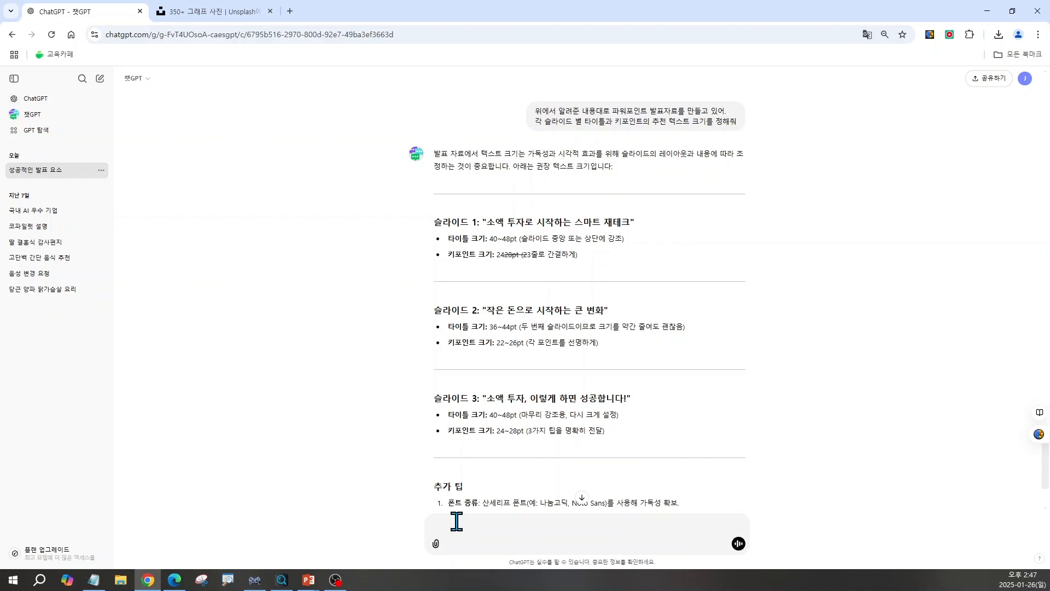
# Ask ChatGPT to recommend RGB text colours for the title and key points on a RGB(82,47,28) background, and read the answer.
pyautogui.write('파워포인트 내 글자색을 선정해야 하는데, 배경색은 RGB(82')
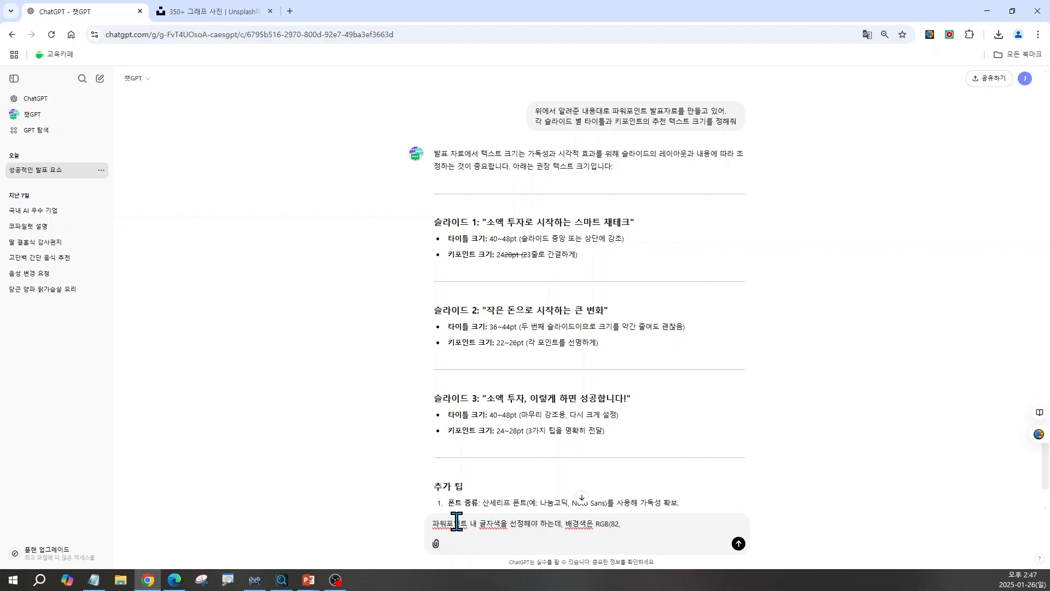
pyautogui.write(',47,28)이야')
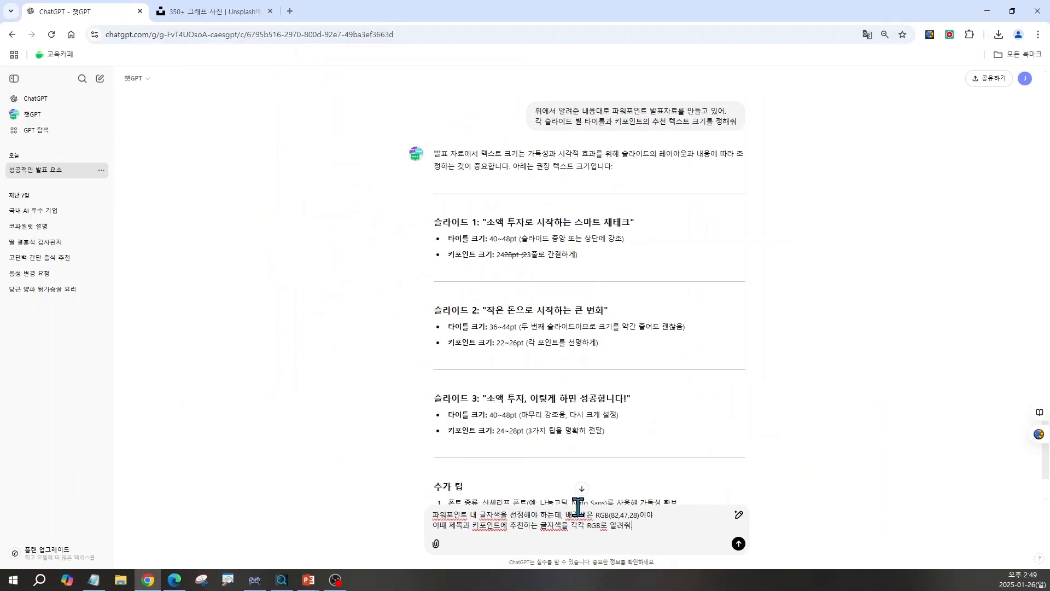
pyautogui.press('Return')
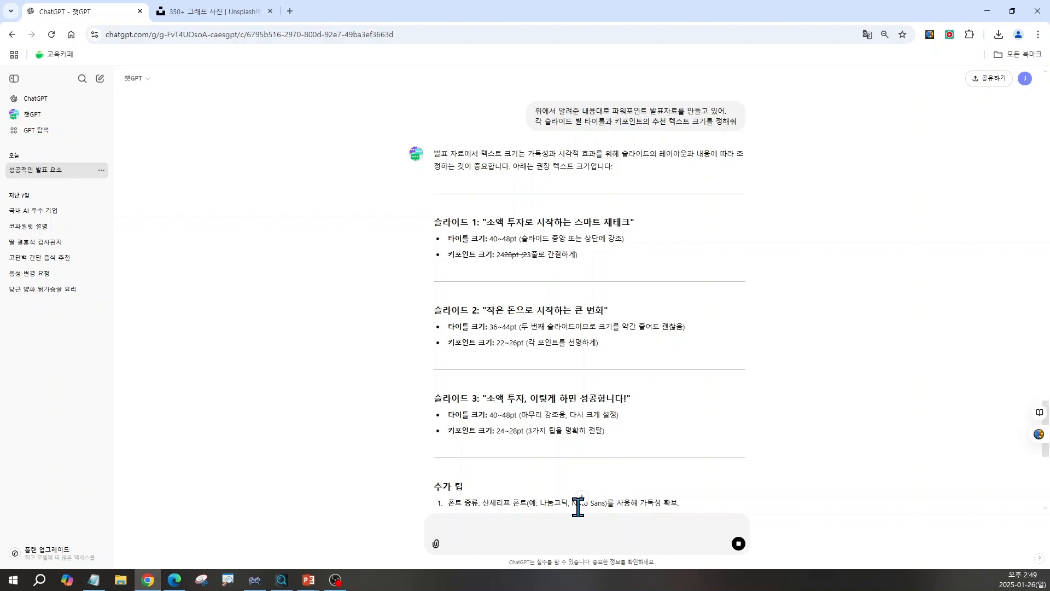
pyautogui.scroll(-10, 634, 492)
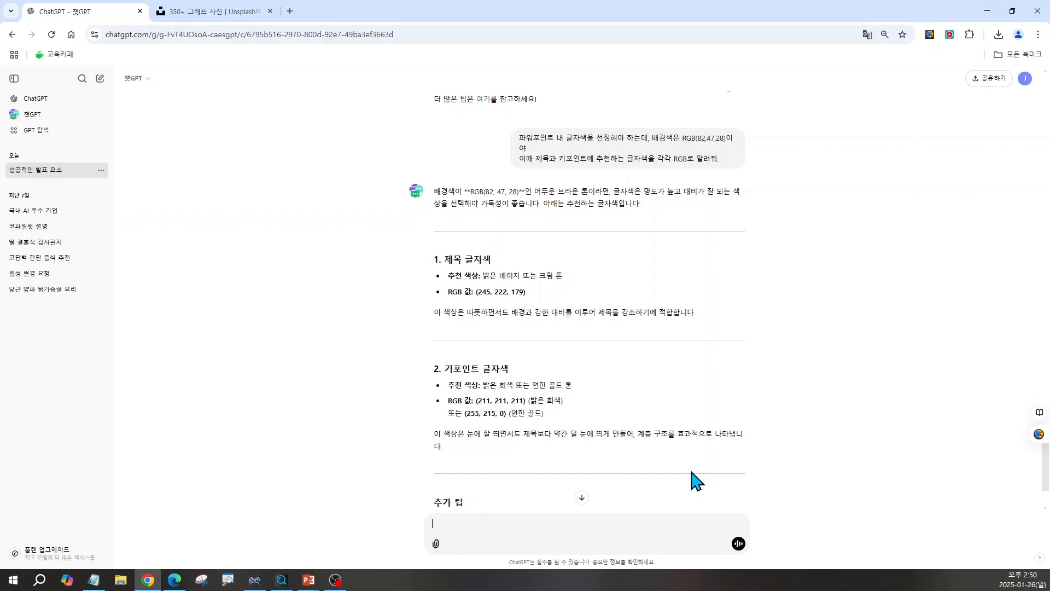
pyautogui.scroll(-1, 696, 480)
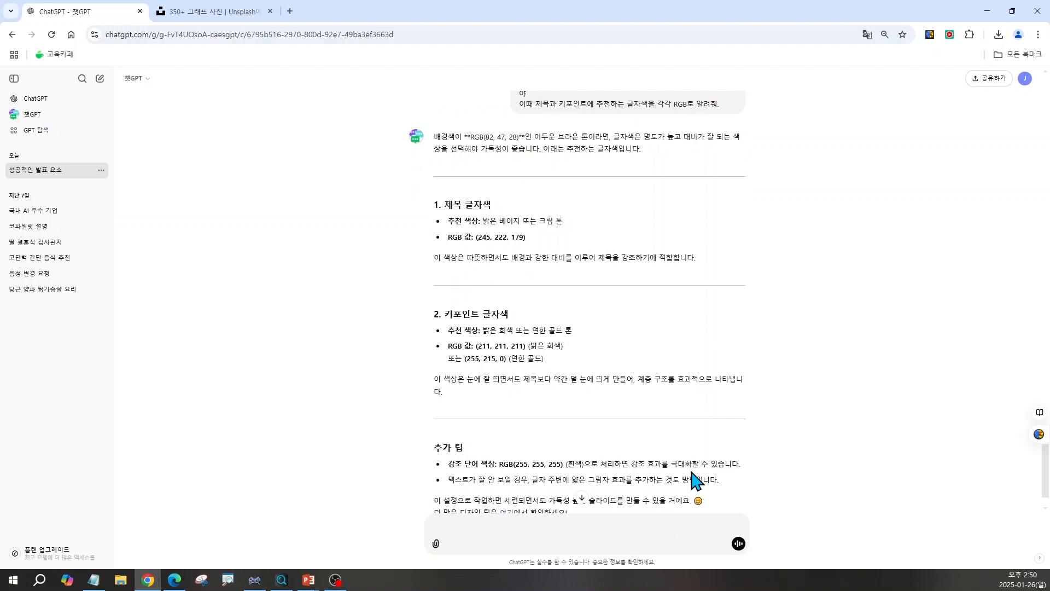
pyautogui.scroll(-1, 696, 481)
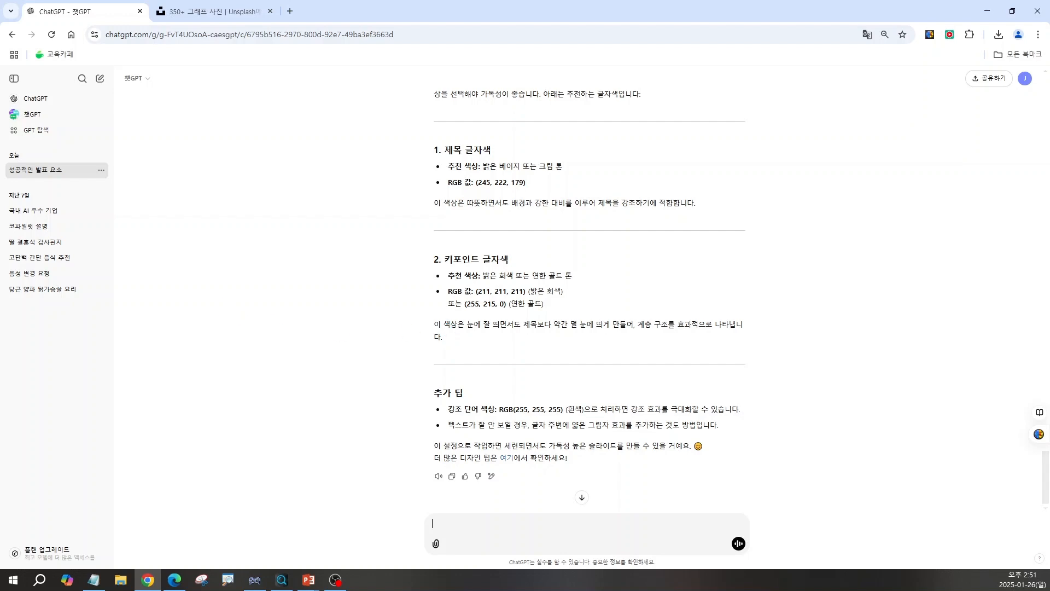
# Set the whole title's font colour to the custom RGB 245, 222, 179 recommended by ChatGPT.
pyautogui.hotkey('alt', 'Tab')
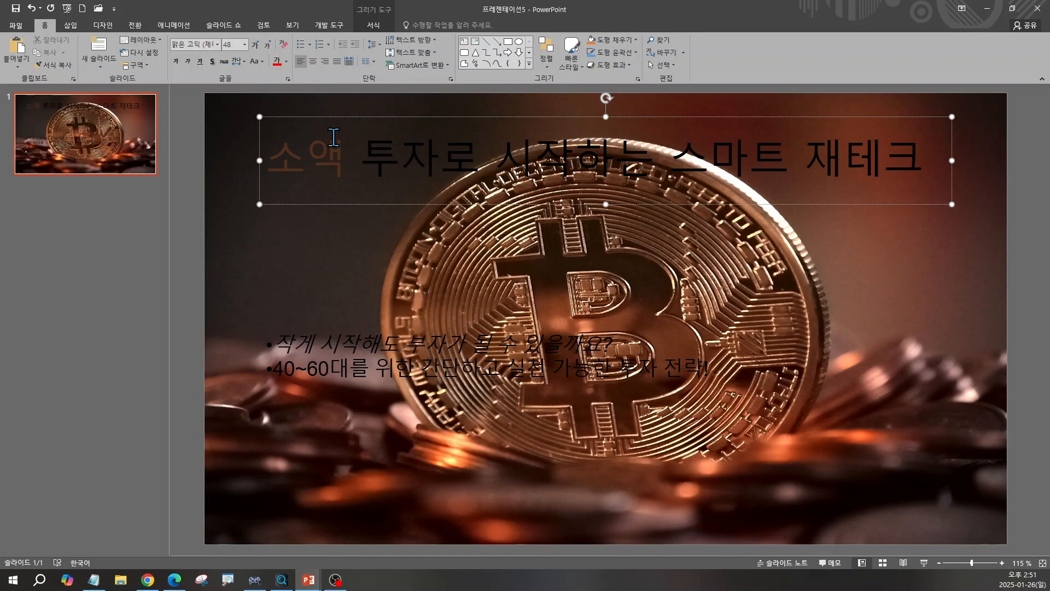
pyautogui.click(277, 117)
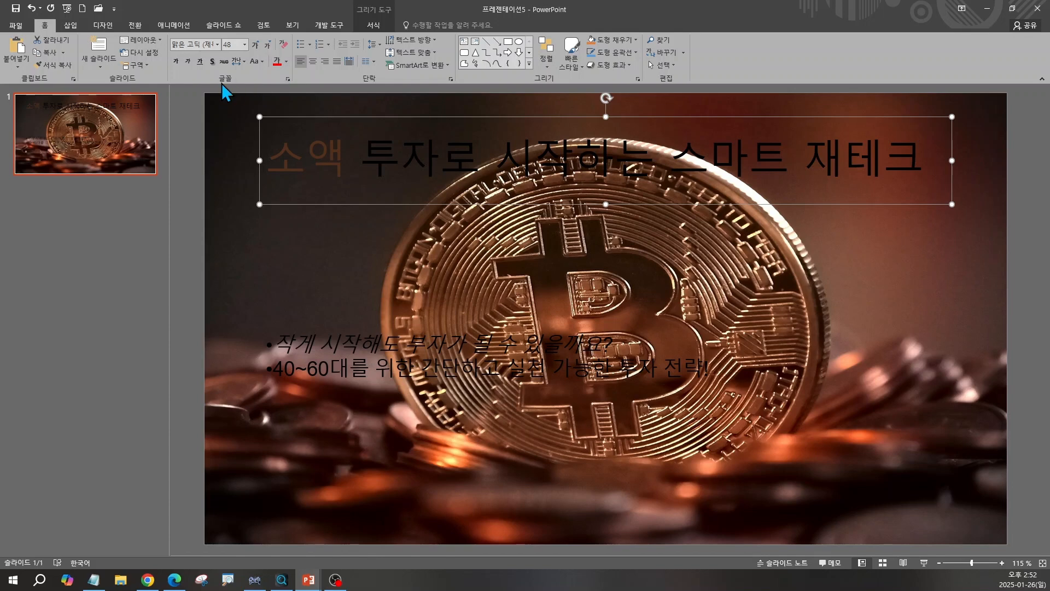
pyautogui.click(286, 62)
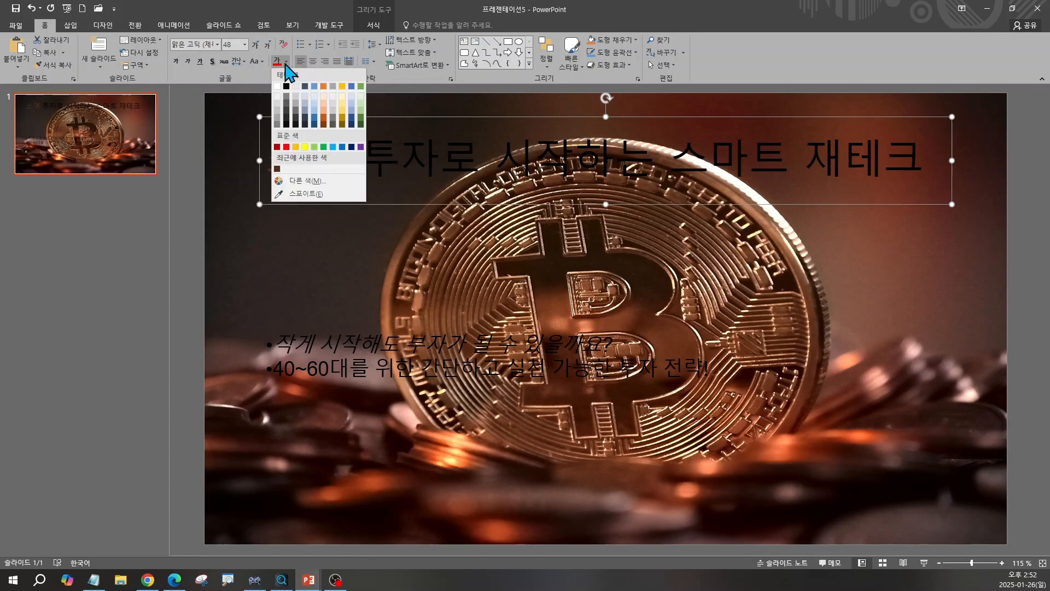
pyautogui.click(295, 181)
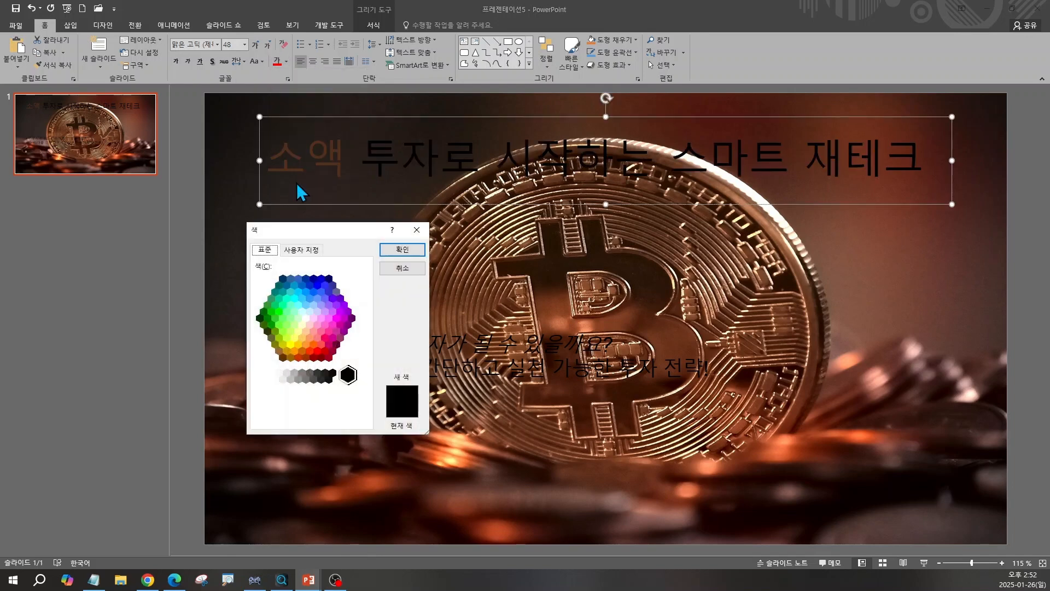
pyautogui.click(302, 250)
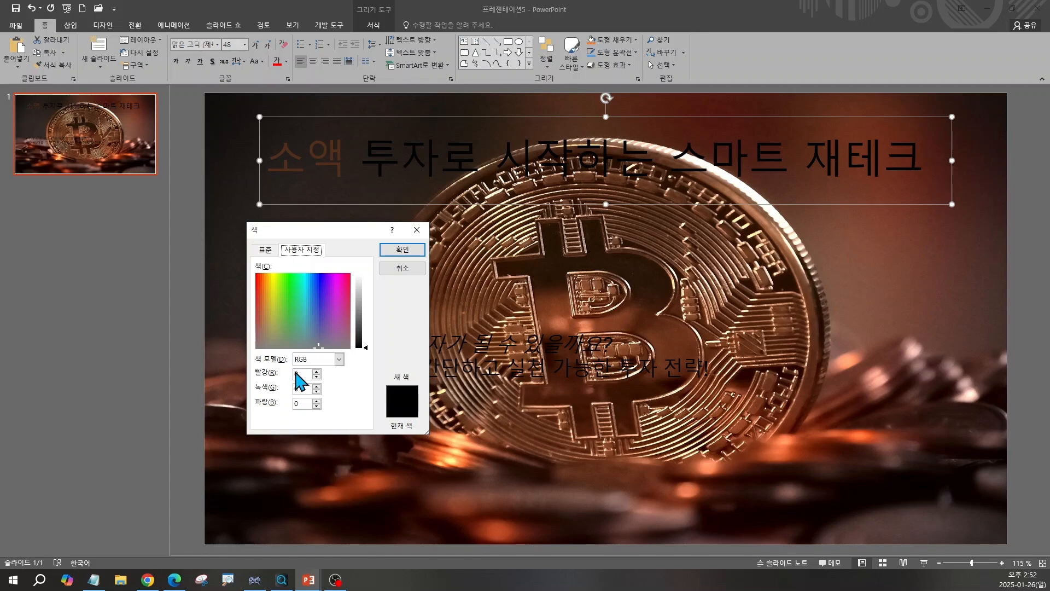
pyautogui.click(145, 584)
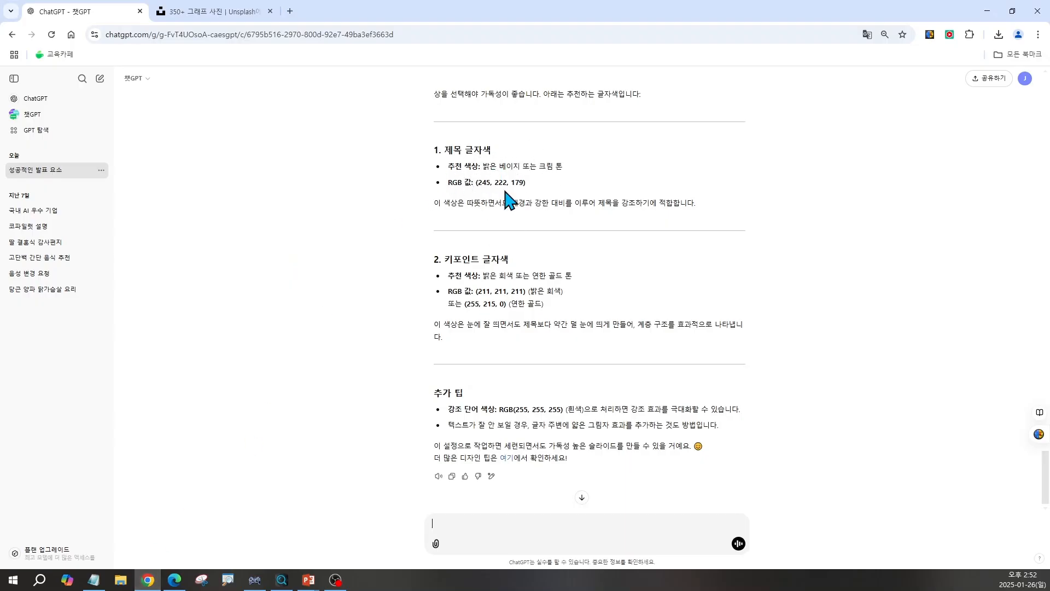
pyautogui.hotkey('alt', 'Tab')
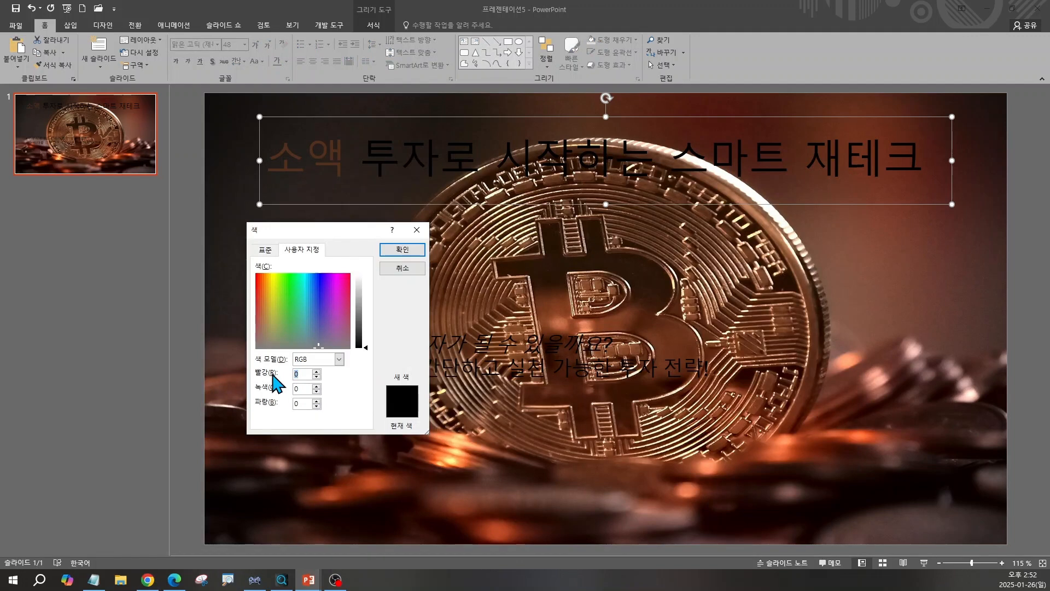
pyautogui.write('245')
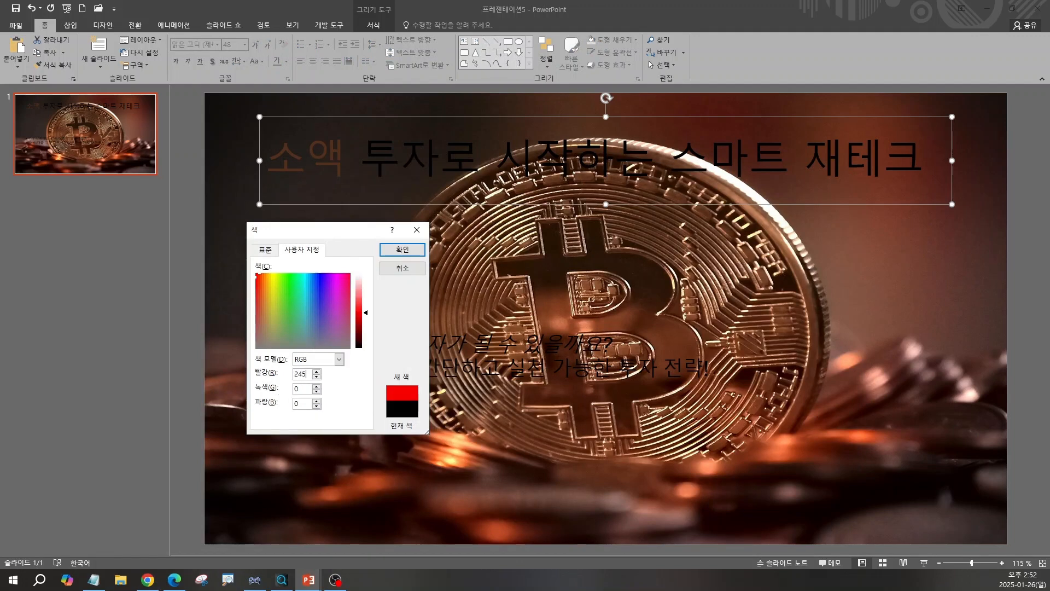
pyautogui.press('Tab')
pyautogui.write('222')
pyautogui.press('Tab')
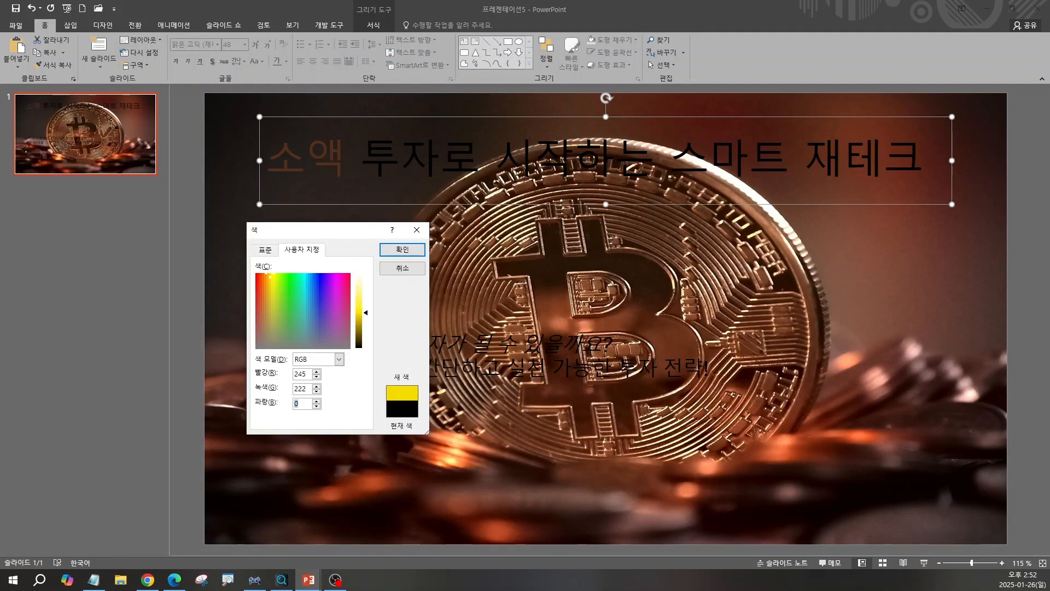
pyautogui.write('179')
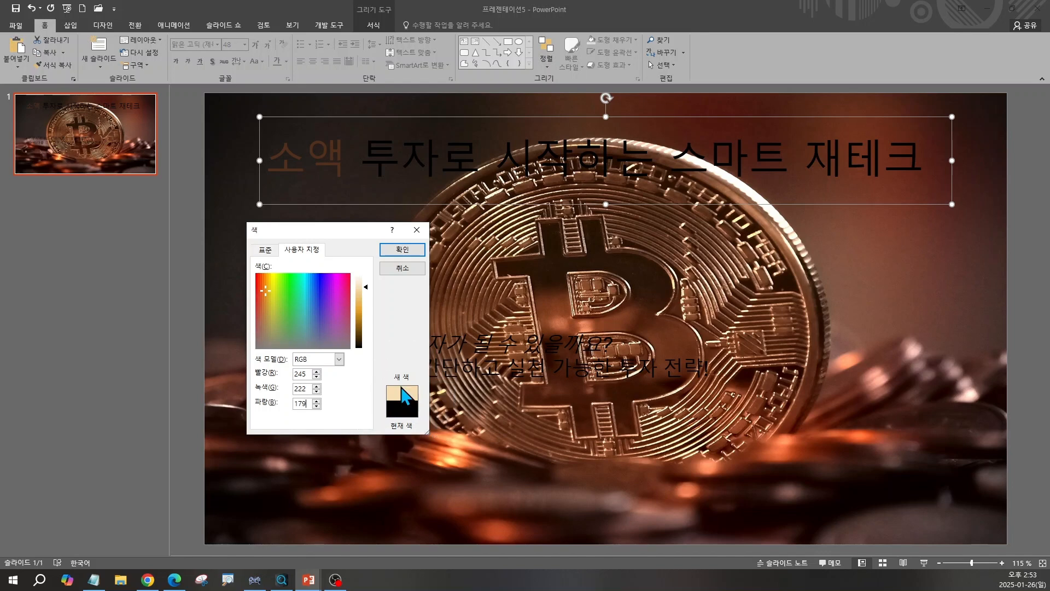
pyautogui.click(401, 250)
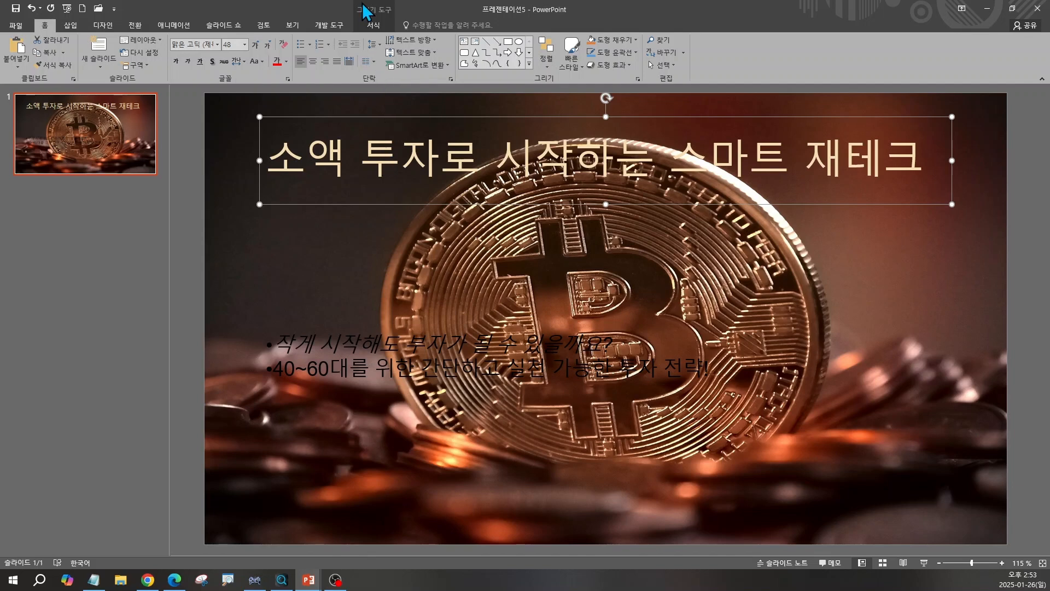
# Give the title text a black text outline with a weight of 1½ pt.
pyautogui.click(375, 23)
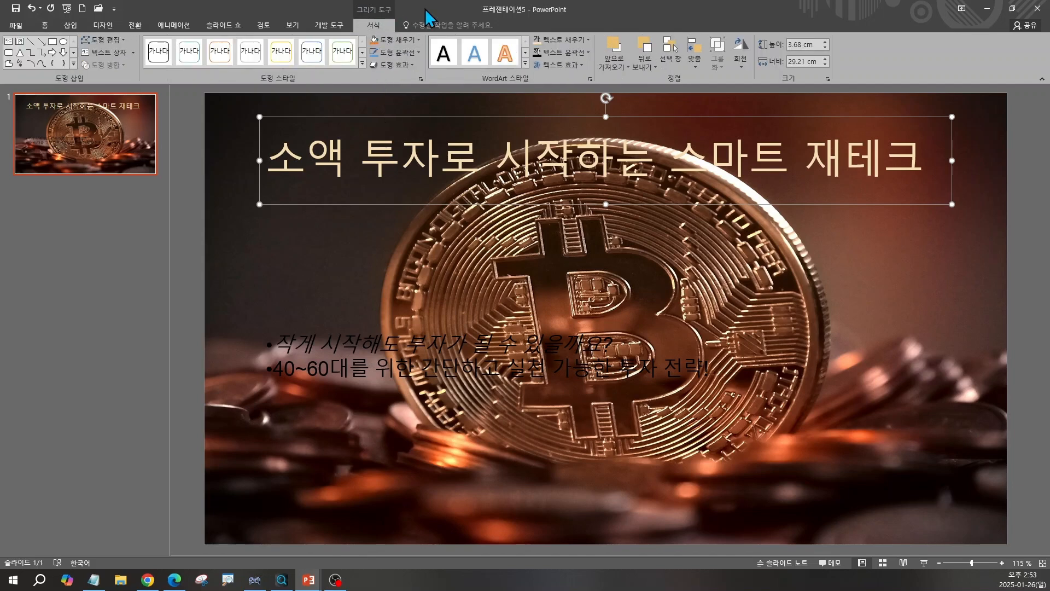
pyautogui.click(569, 53)
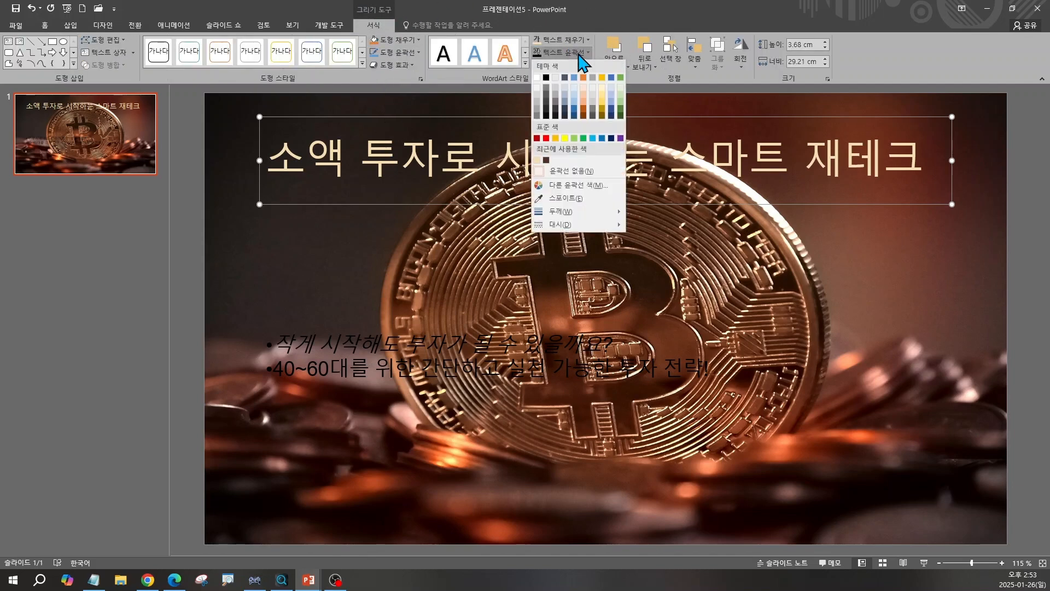
pyautogui.click(546, 77)
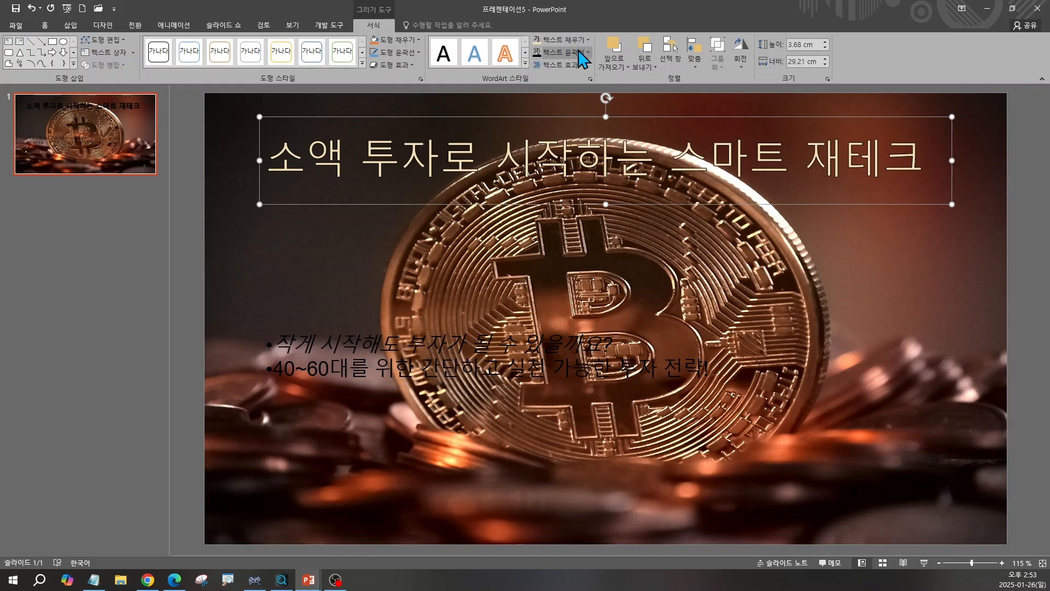
pyautogui.click(587, 52)
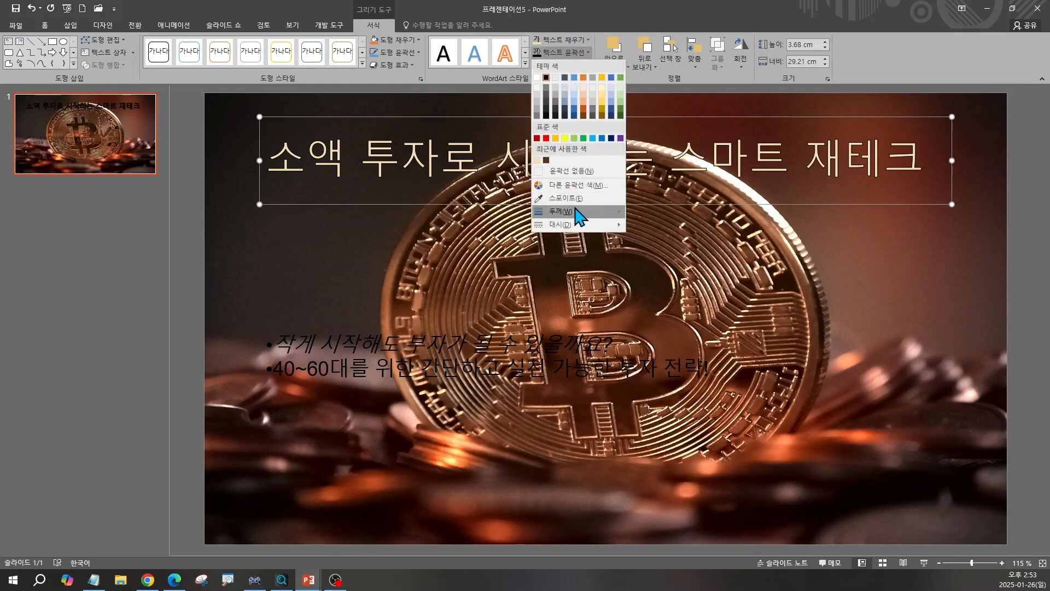
pyautogui.moveTo(581, 214)
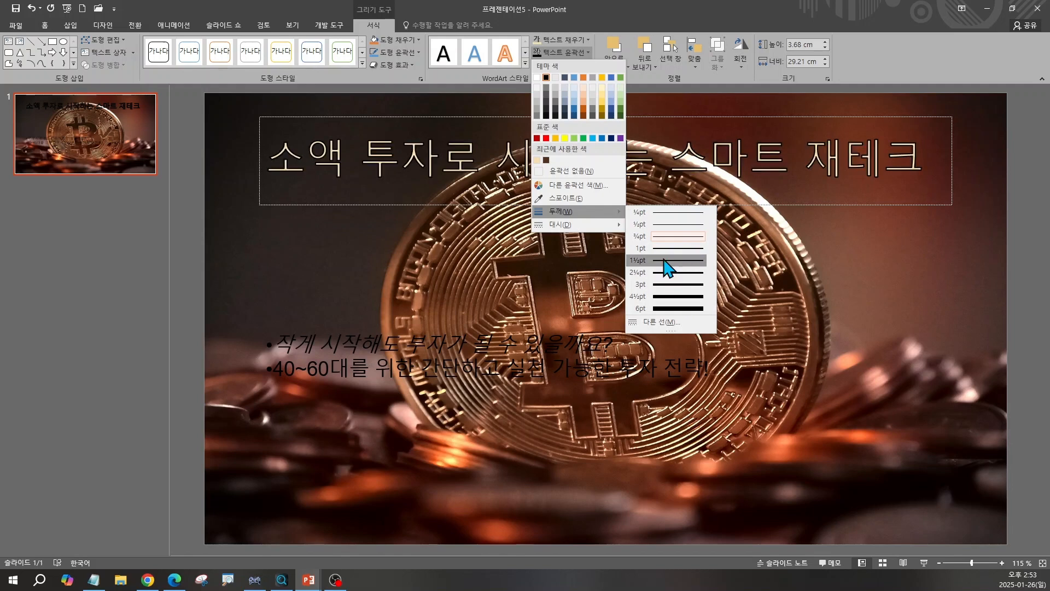
pyautogui.click(663, 259)
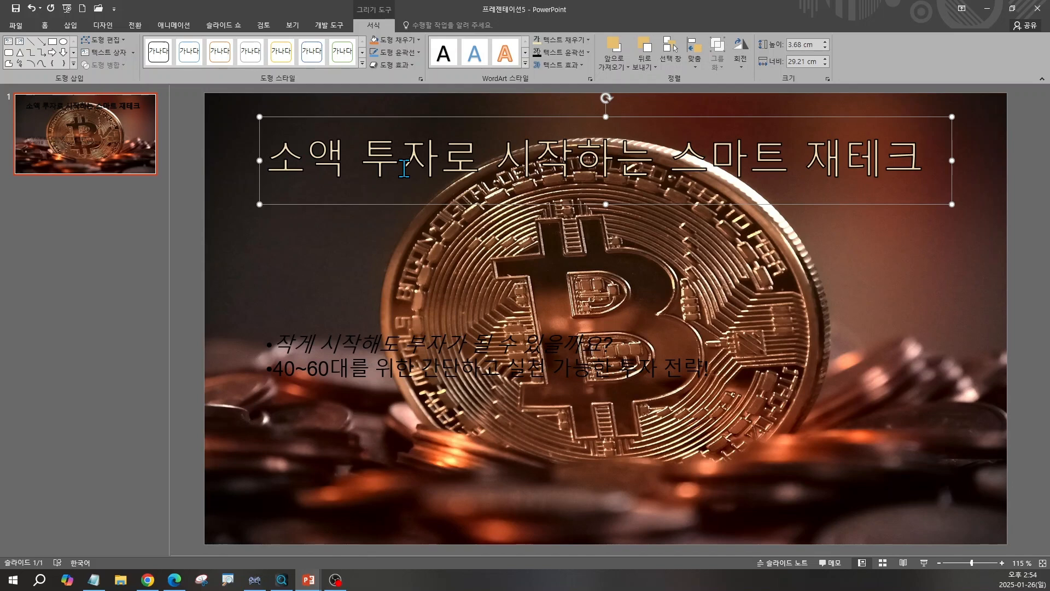
# Set the key-point text colour to the custom RGB 211, 211, 211 recommended by ChatGPT.
pyautogui.click(327, 361)
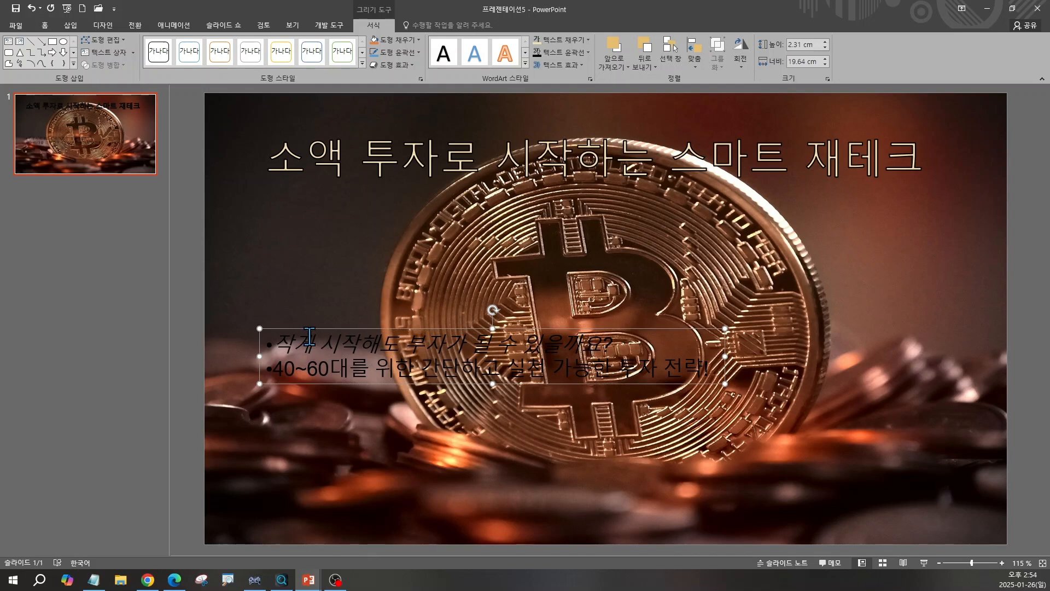
pyautogui.click(45, 25)
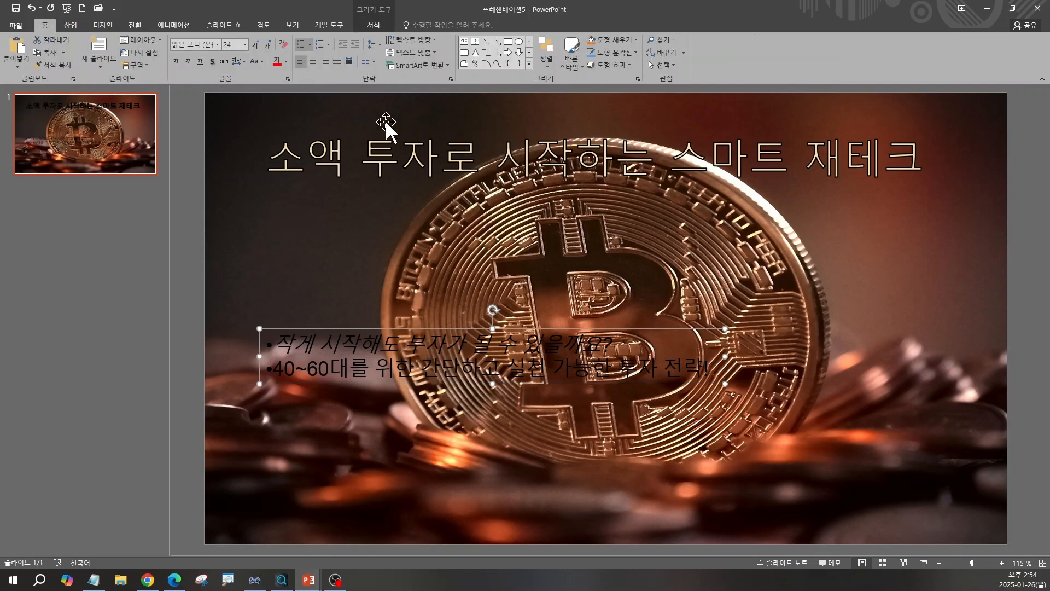
pyautogui.click(286, 62)
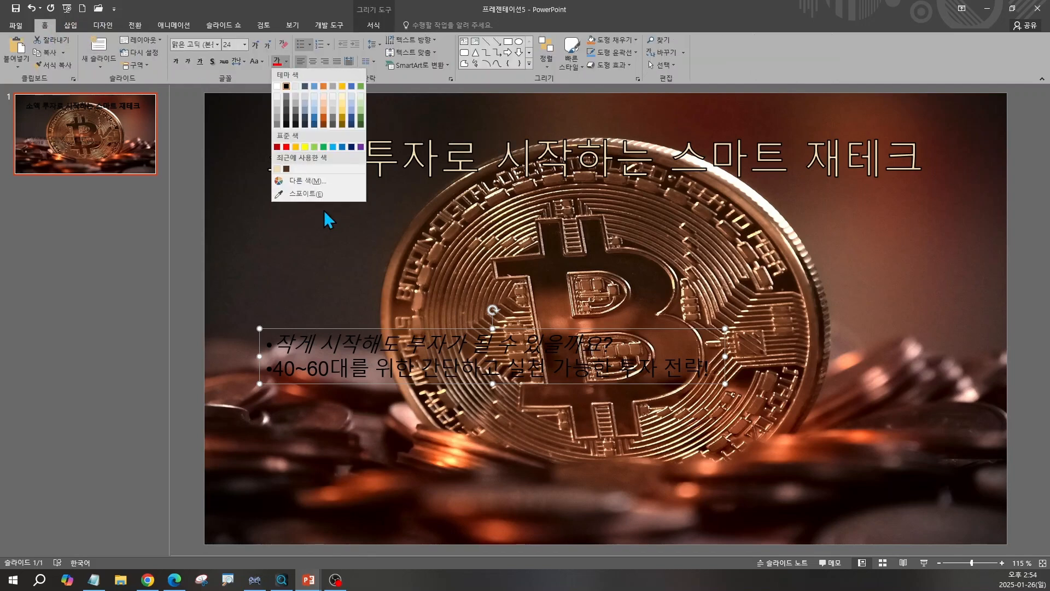
pyautogui.click(320, 185)
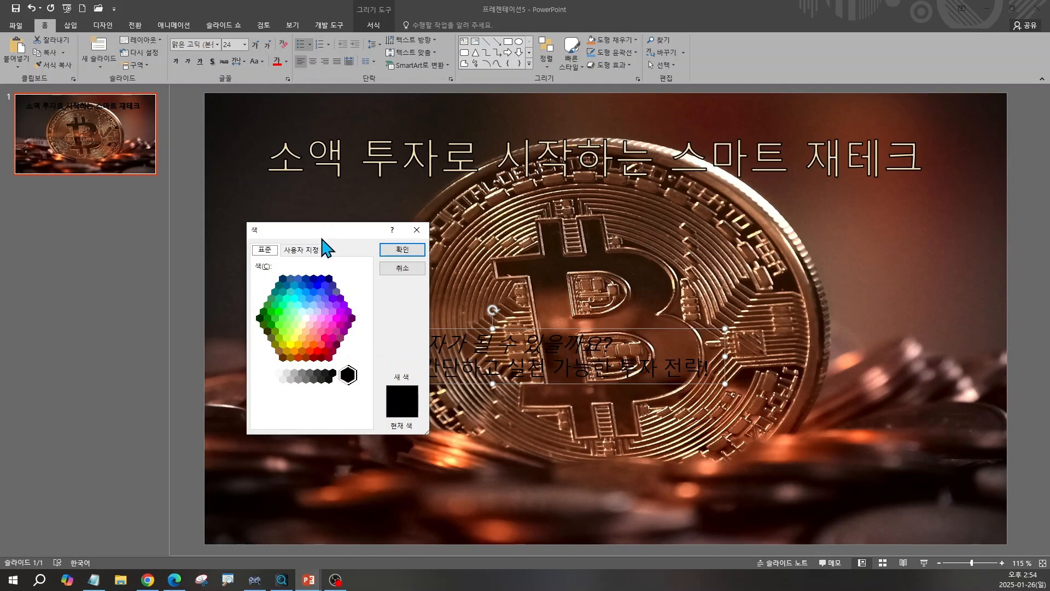
pyautogui.click(304, 251)
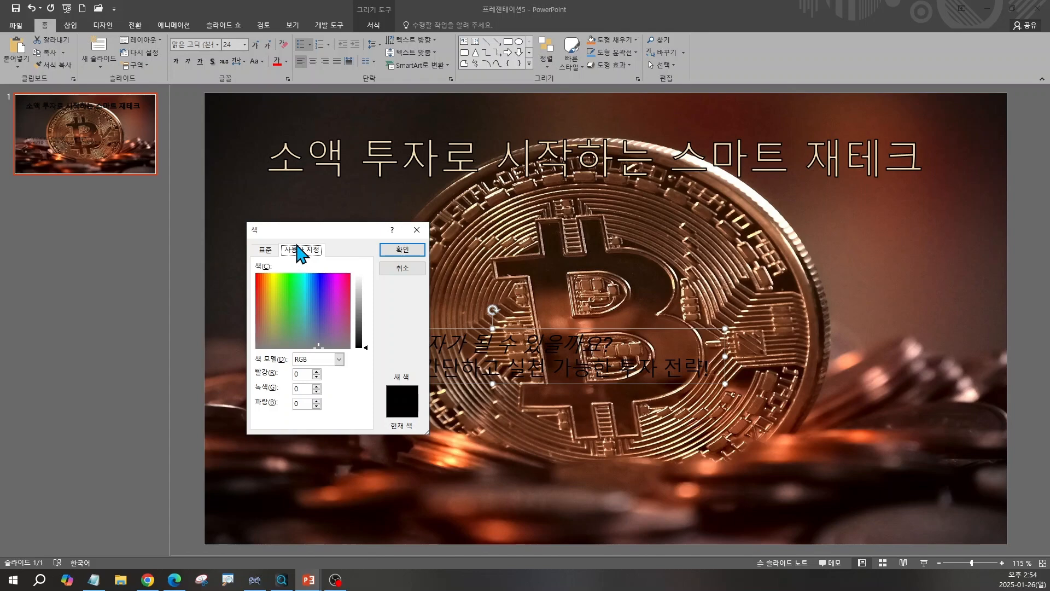
pyautogui.click(147, 579)
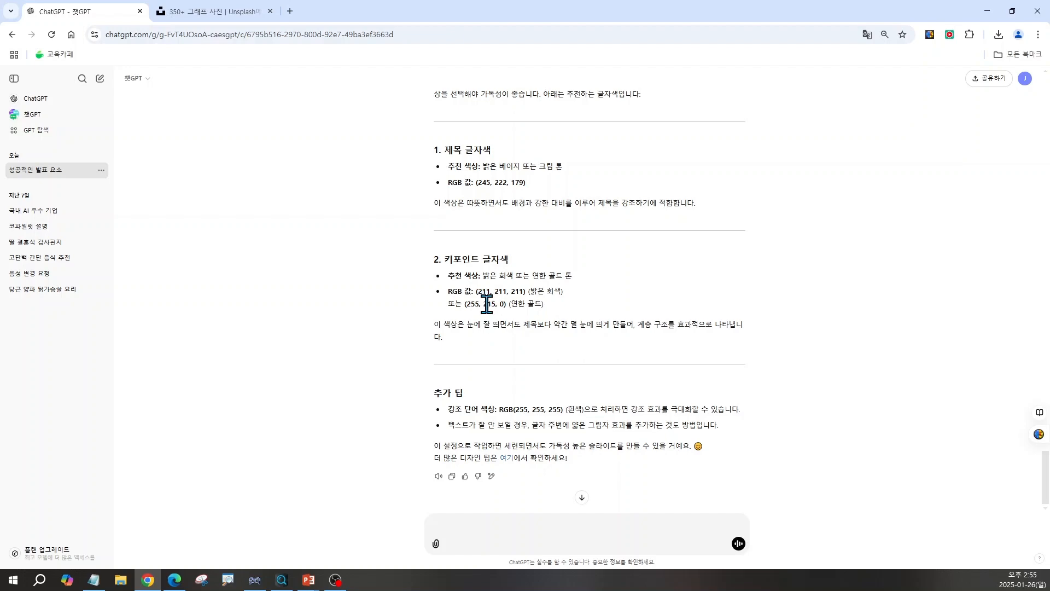
pyautogui.click(987, 11)
pyautogui.write('211')
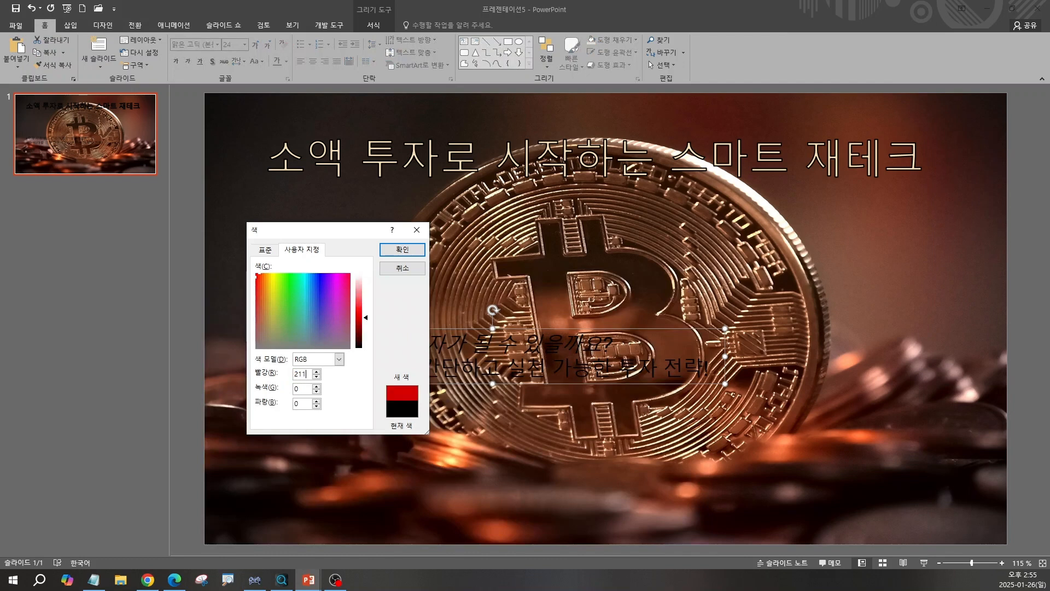
pyautogui.press('Tab')
pyautogui.write('211')
pyautogui.press('Tab')
pyautogui.write('211')
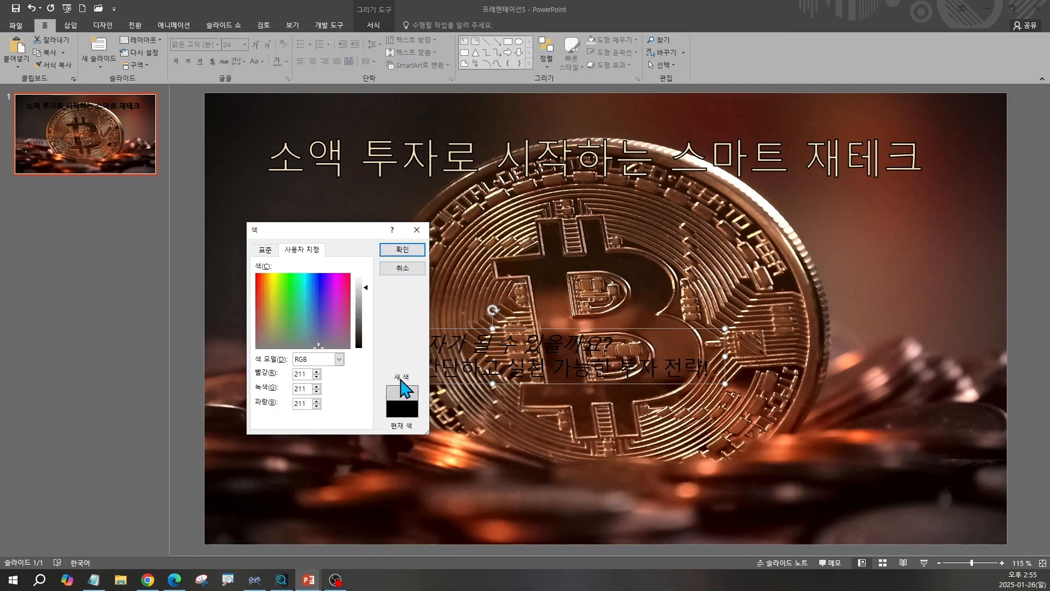
pyautogui.click(401, 248)
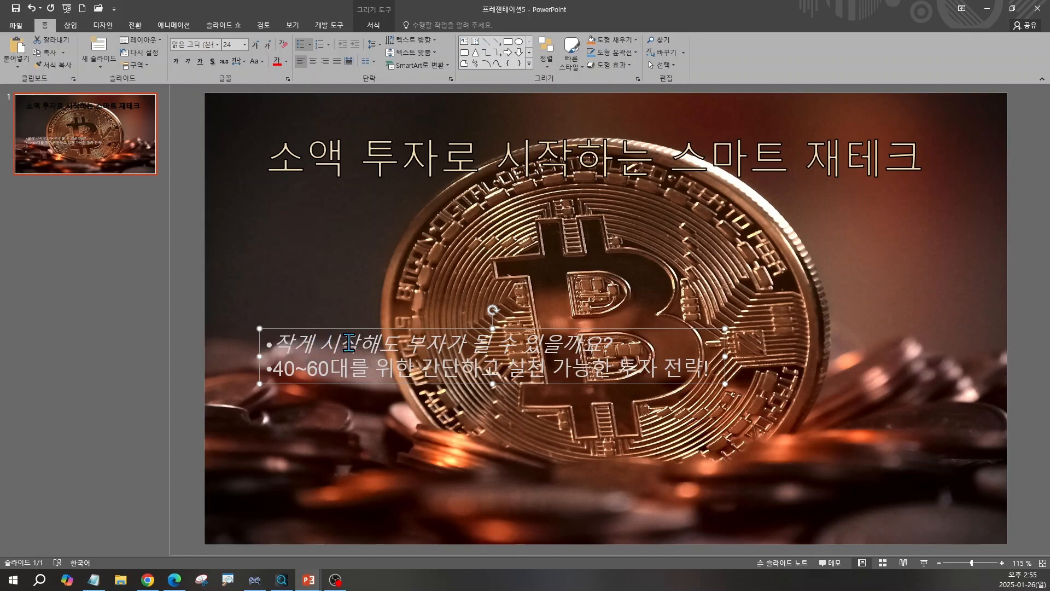
# Change the key-point font to 더잠실 5 Bold and remove the italic styling.
pyautogui.click(218, 46)
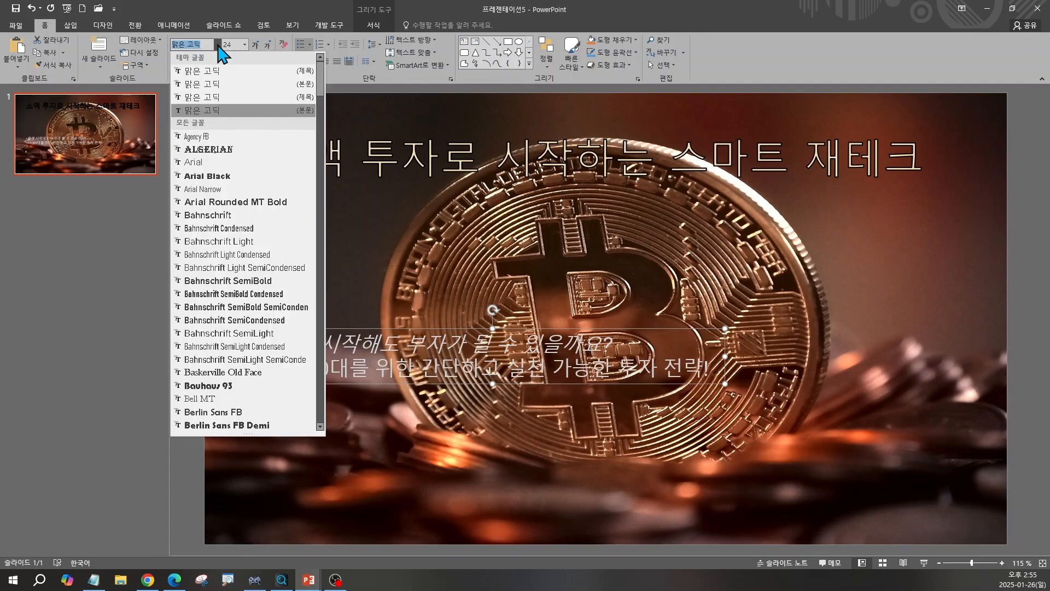
pyautogui.moveTo(323, 93); pyautogui.dragTo(327, 398)
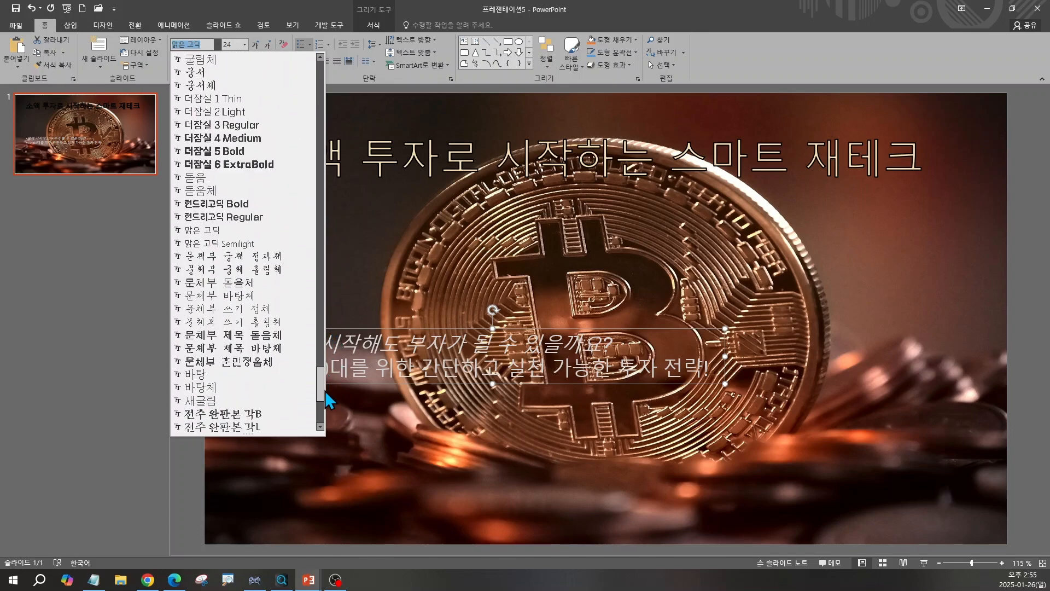
pyautogui.click(218, 151)
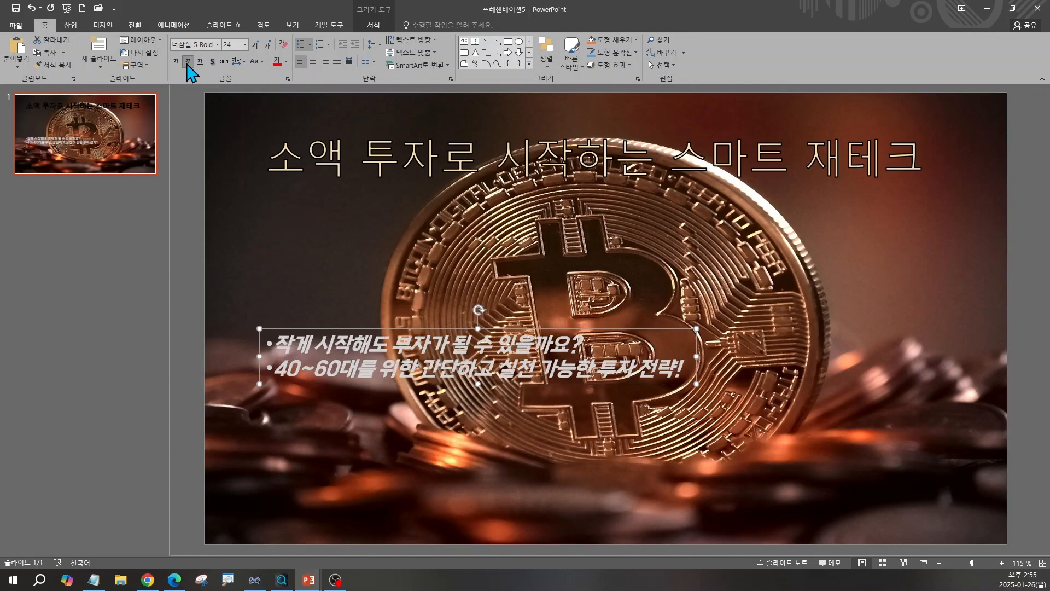
pyautogui.click(188, 61)
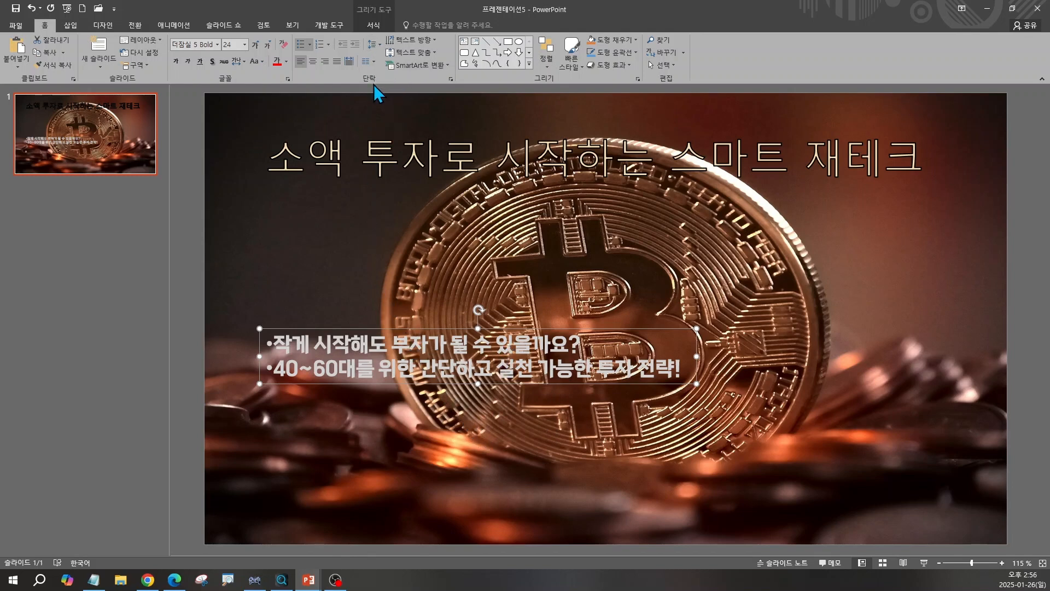
# Set the key points' line spacing to 1.5 and move the text box slightly to the right.
pyautogui.click(373, 45)
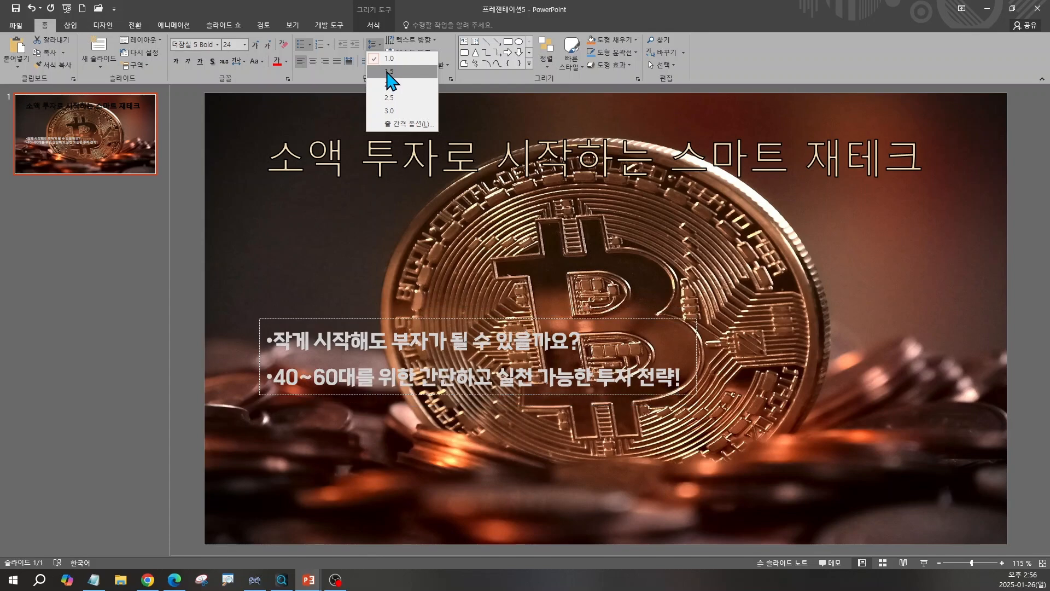
pyautogui.click(390, 72)
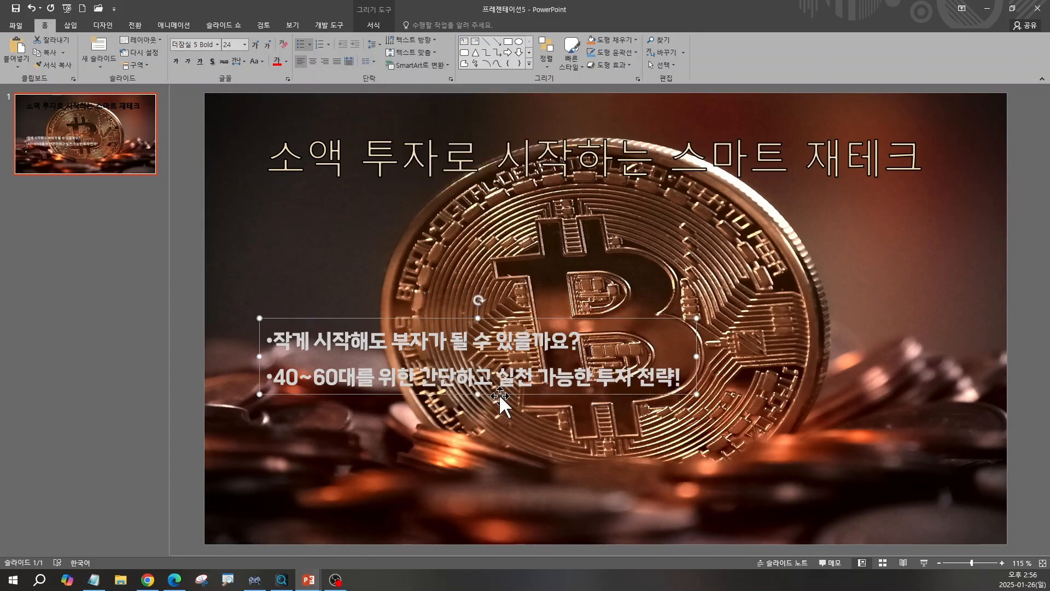
pyautogui.moveTo(508, 396); pyautogui.dragTo(536, 392)
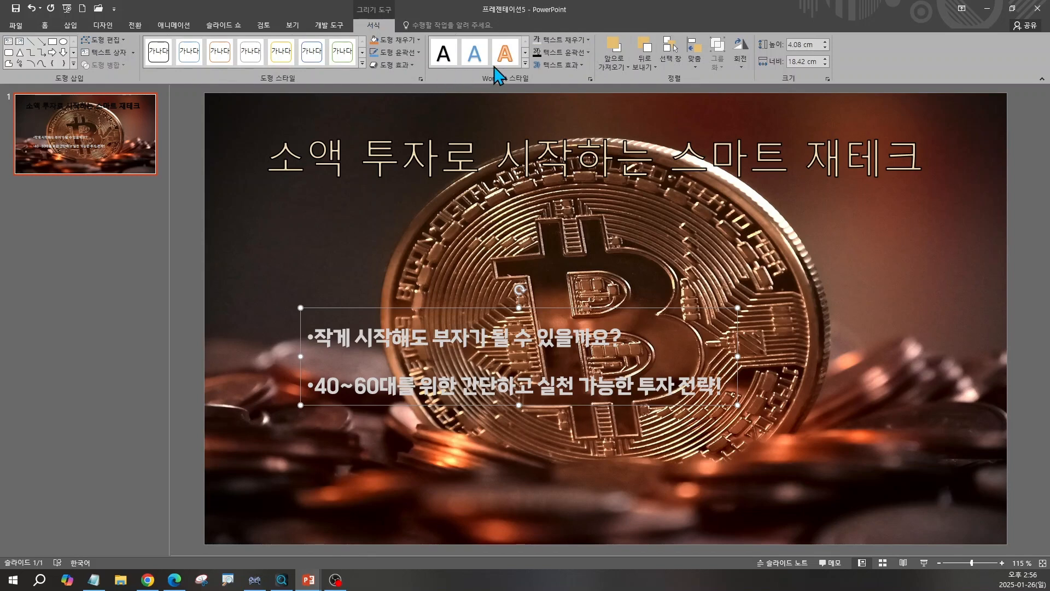
# Give the key-point text a black text outline and choose an outline weight.
pyautogui.click(589, 55)
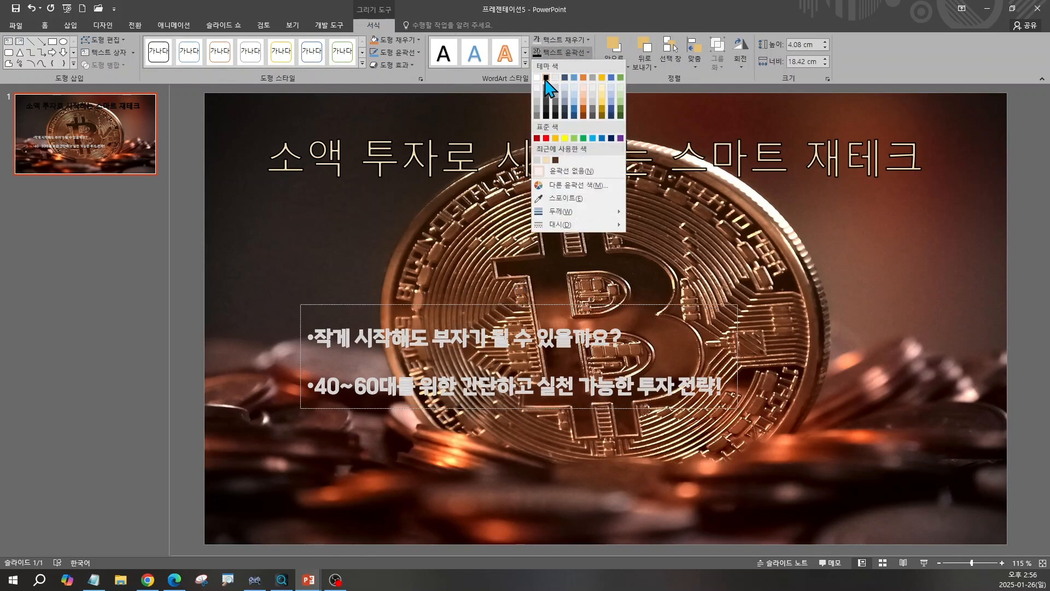
pyautogui.click(545, 77)
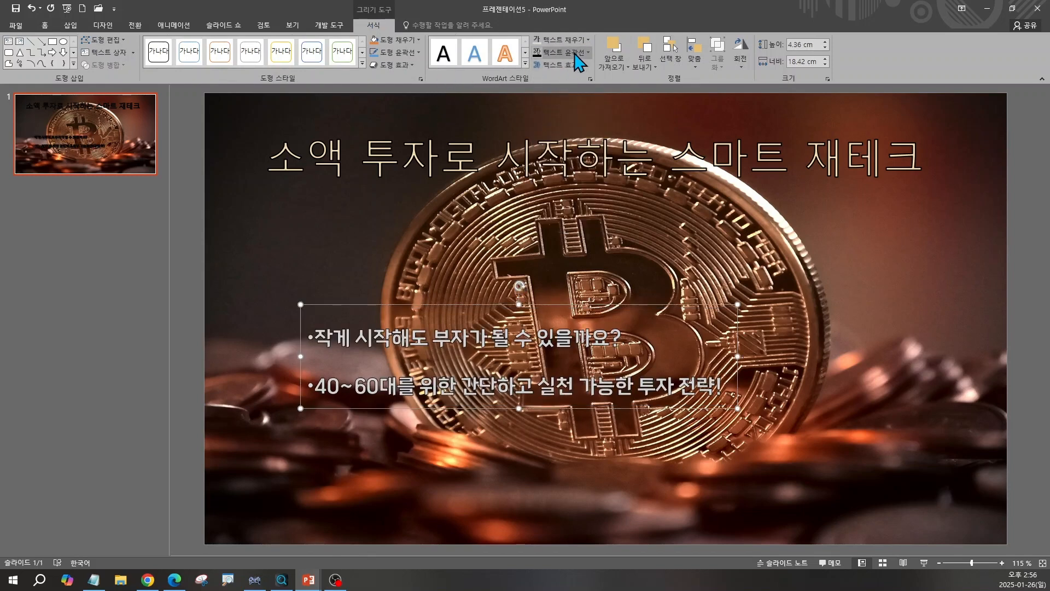
pyautogui.click(589, 53)
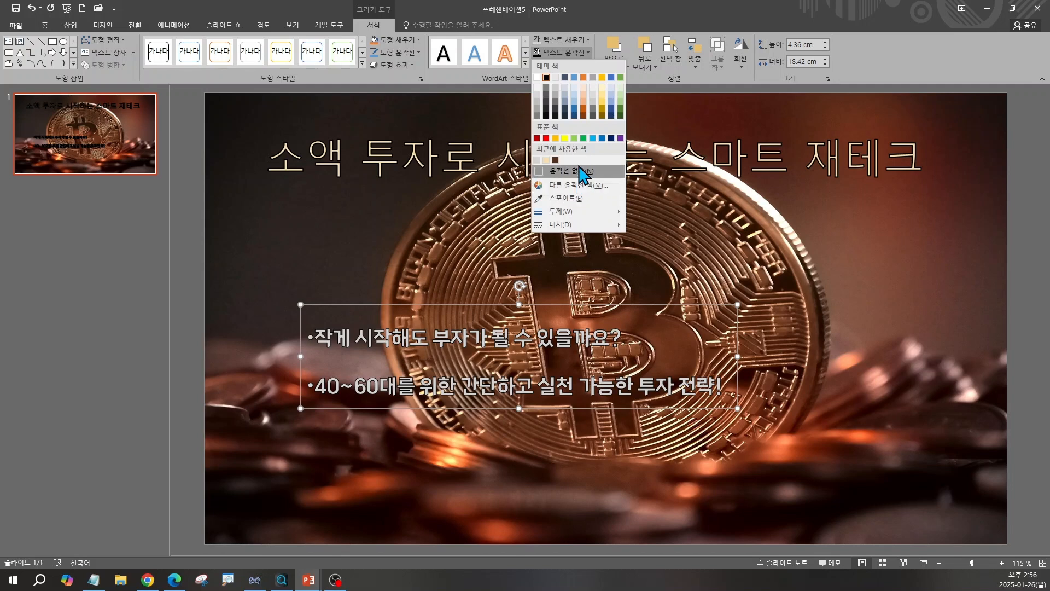
pyautogui.moveTo(577, 211)
pyautogui.click(701, 226)
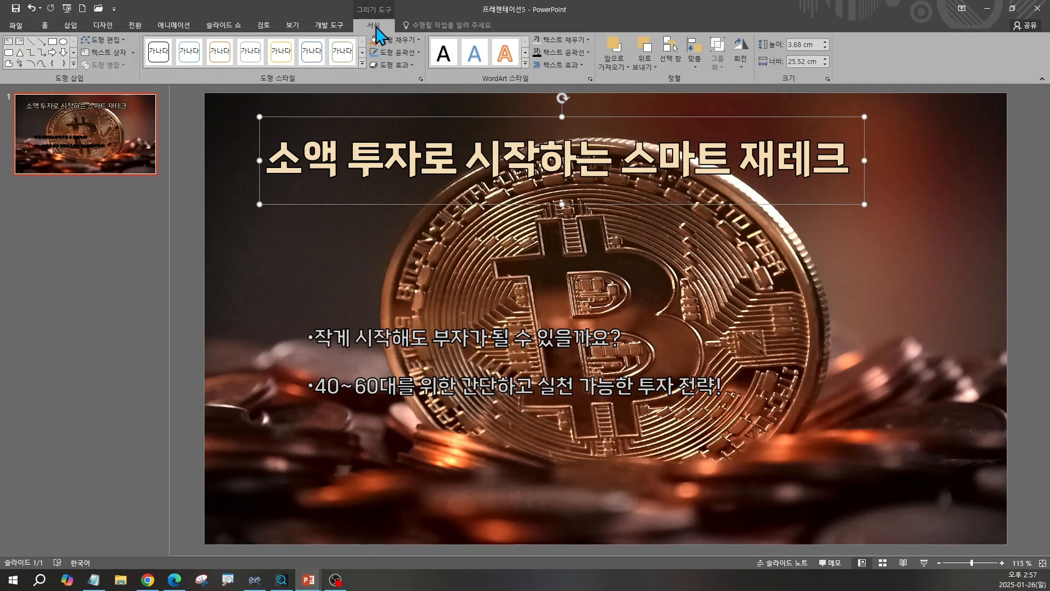
# Center the title text box horizontally on the slide.
pyautogui.click(696, 61)
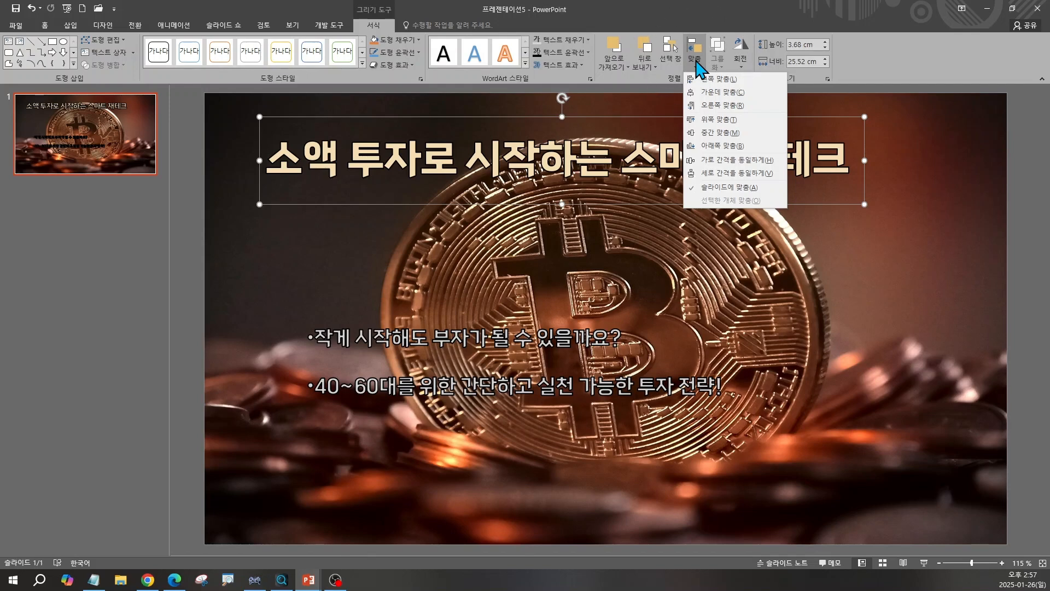
pyautogui.click(706, 94)
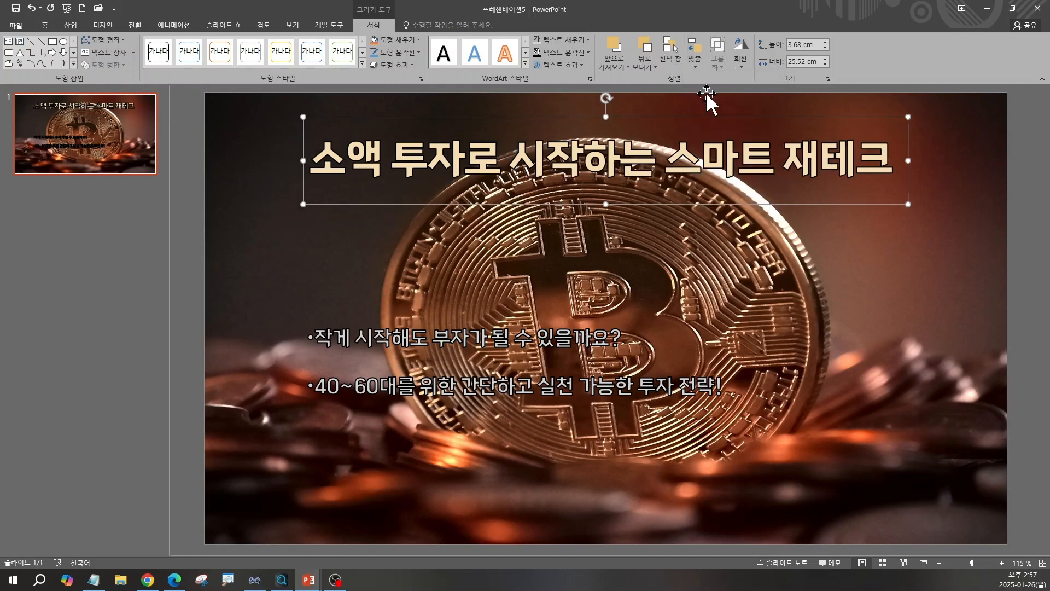
# Blur the background photo using the Corrections softness preset of 50%.
pyautogui.click(344, 309)
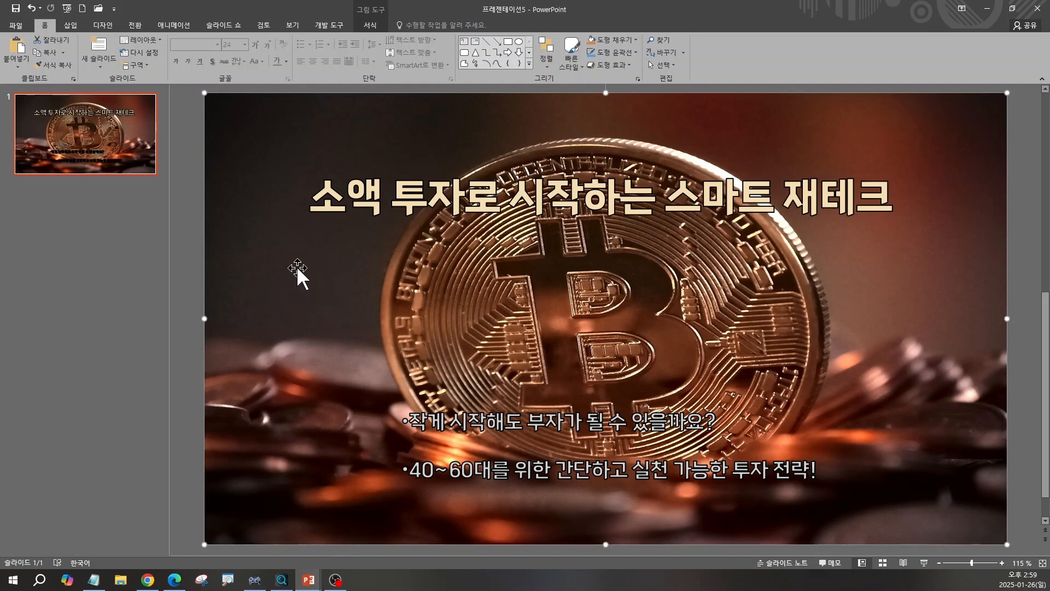
pyautogui.click(371, 25)
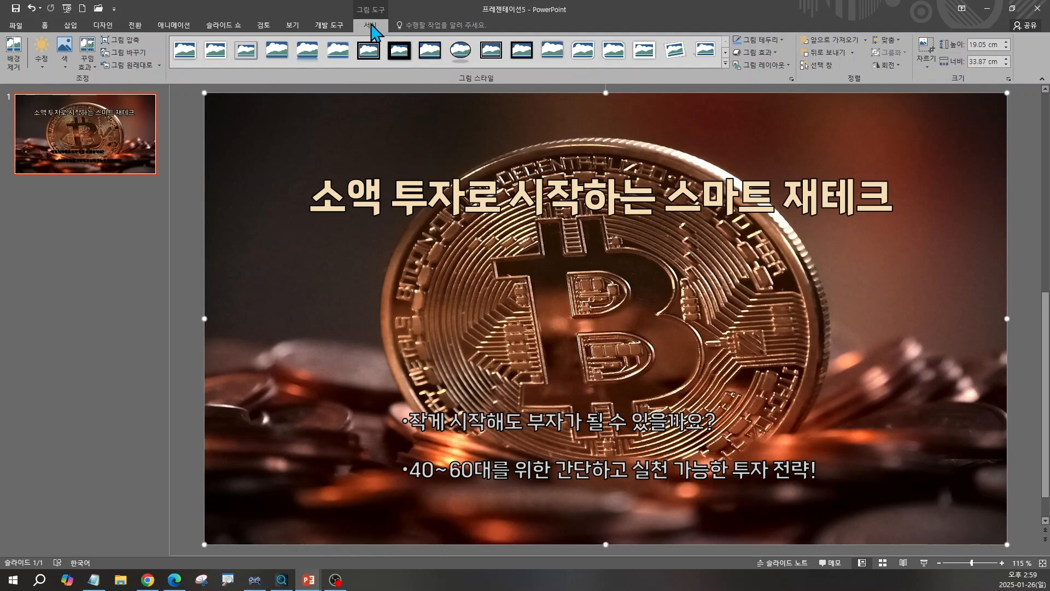
pyautogui.click(43, 66)
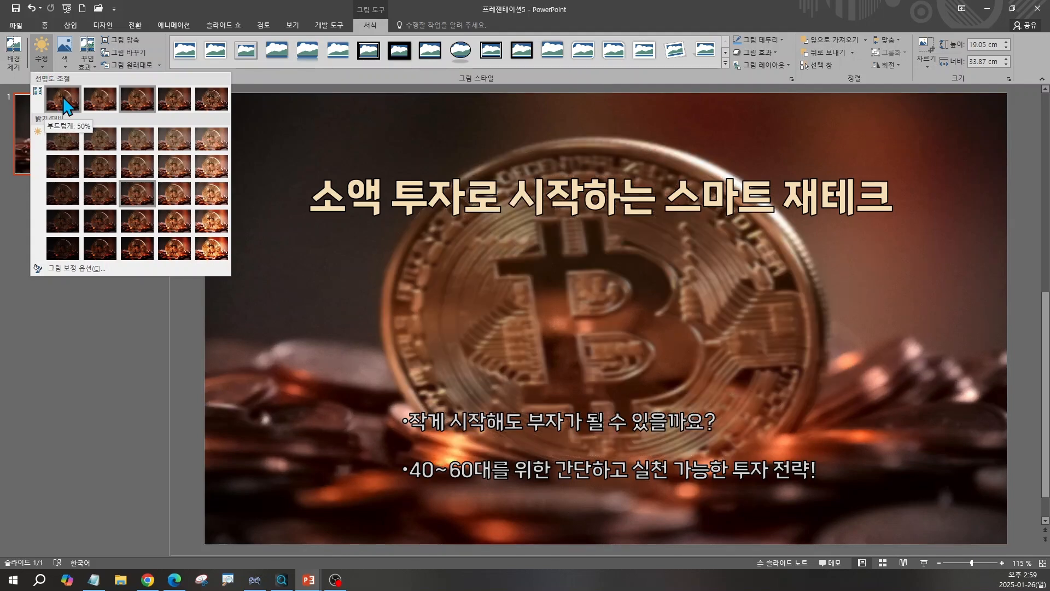
pyautogui.click(63, 99)
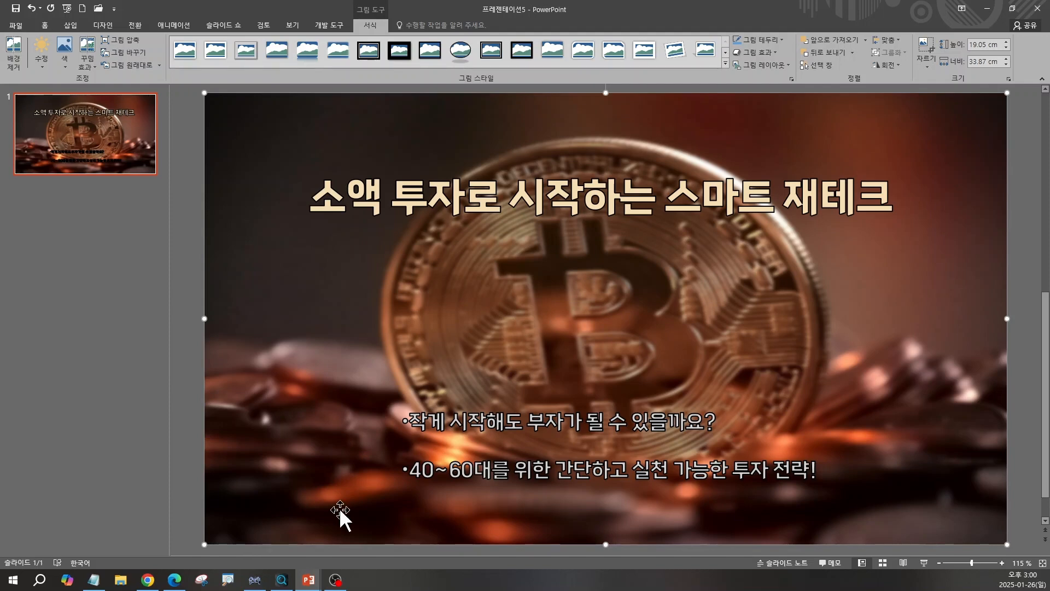
# Search for 컬러헌트 in a new browser tab and open the Color Hunt site.
pyautogui.click(148, 580)
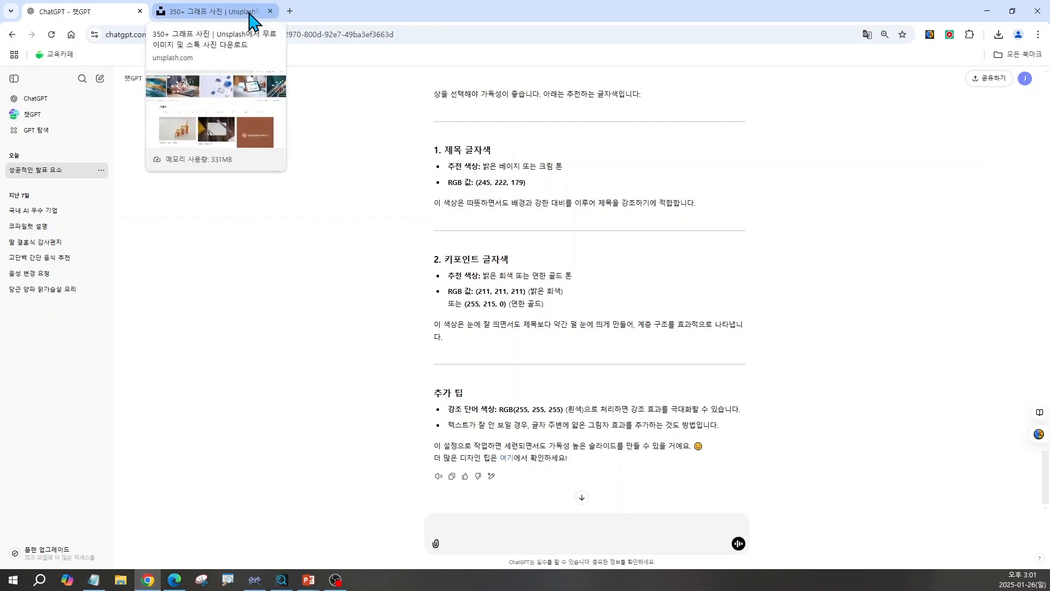
pyautogui.click(290, 11)
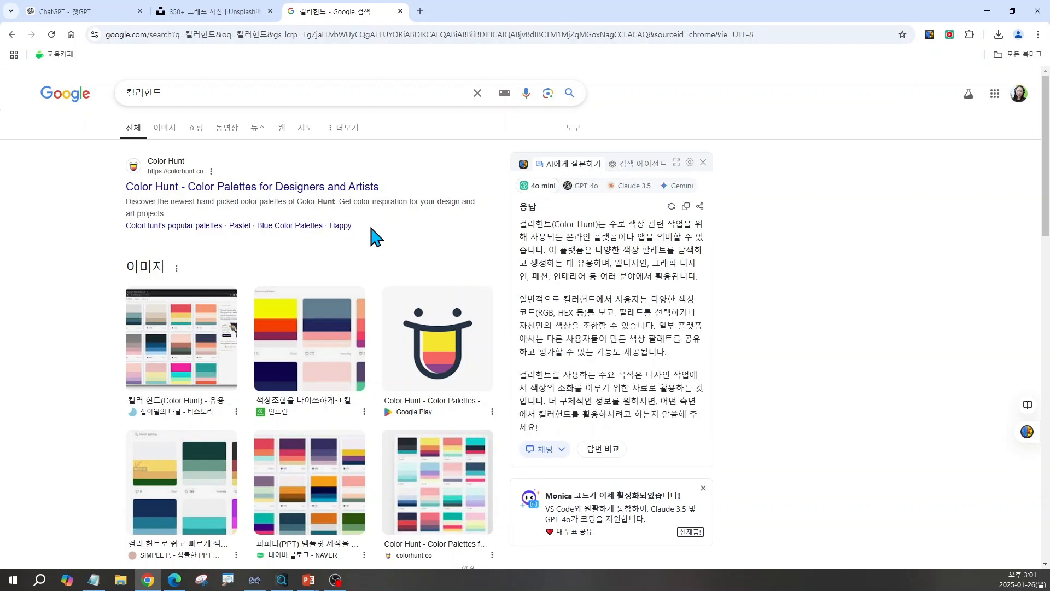
pyautogui.click(174, 189)
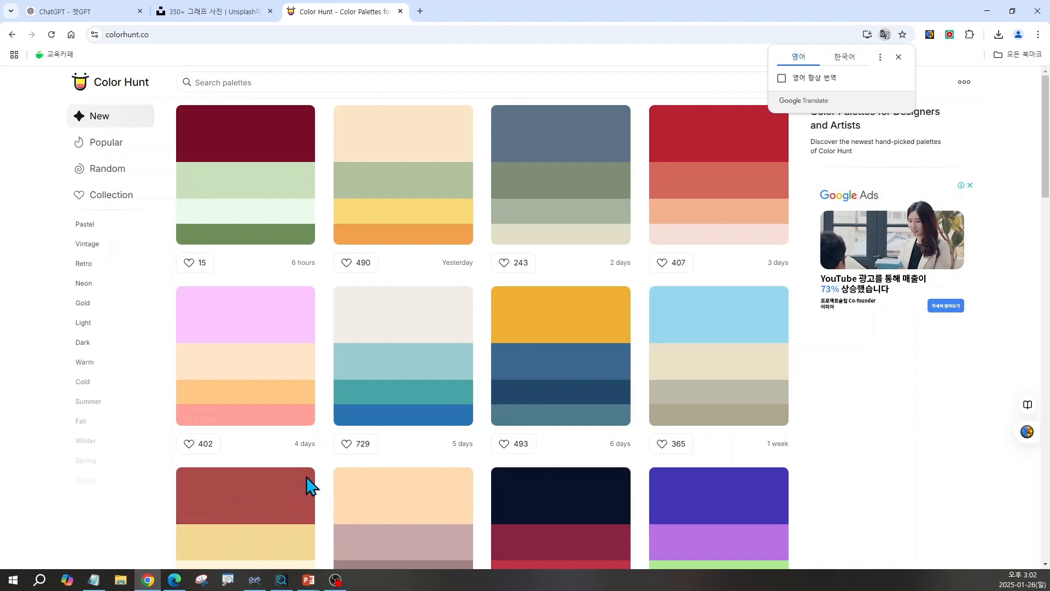
# Browse the newest Color Hunt palettes to find a colour scheme that suits the slide.
pyautogui.click(1037, 11)
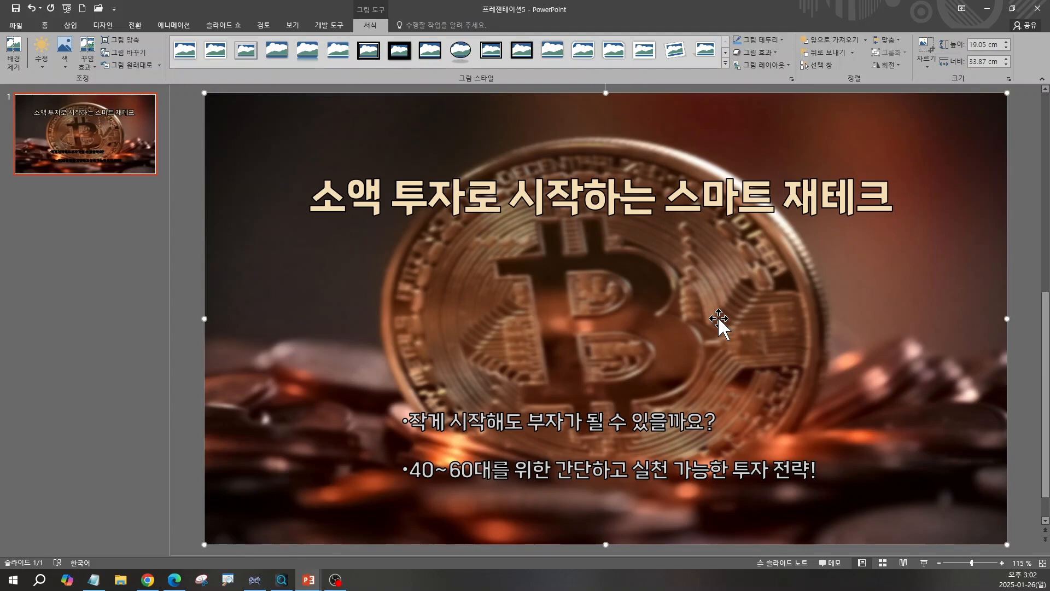
pyautogui.click(148, 579)
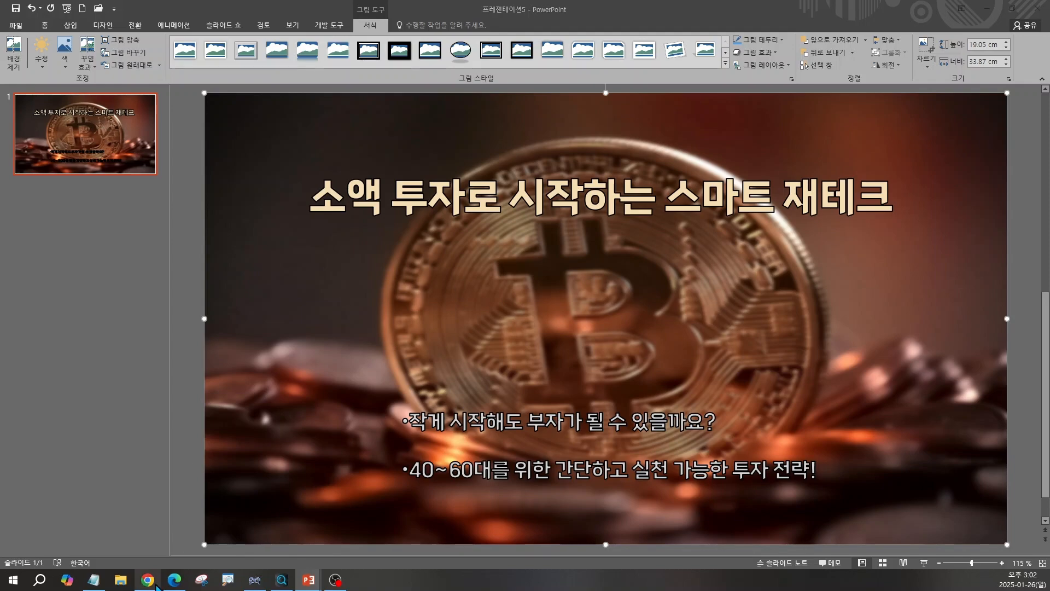
pyautogui.scroll(-4, 613, 306)
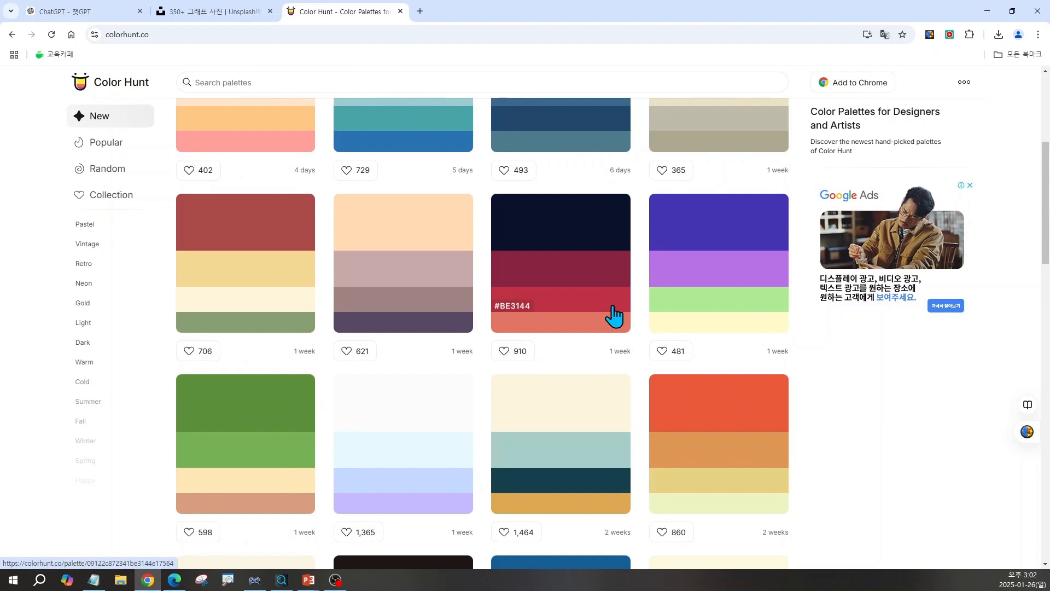
pyautogui.scroll(-2, 613, 314)
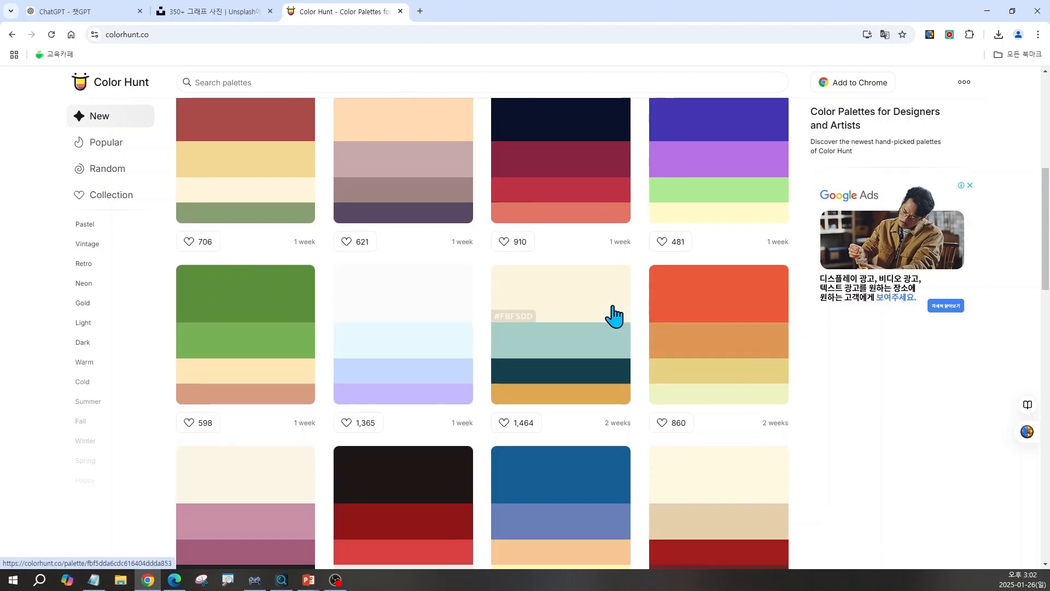
pyautogui.scroll(-2, 613, 315)
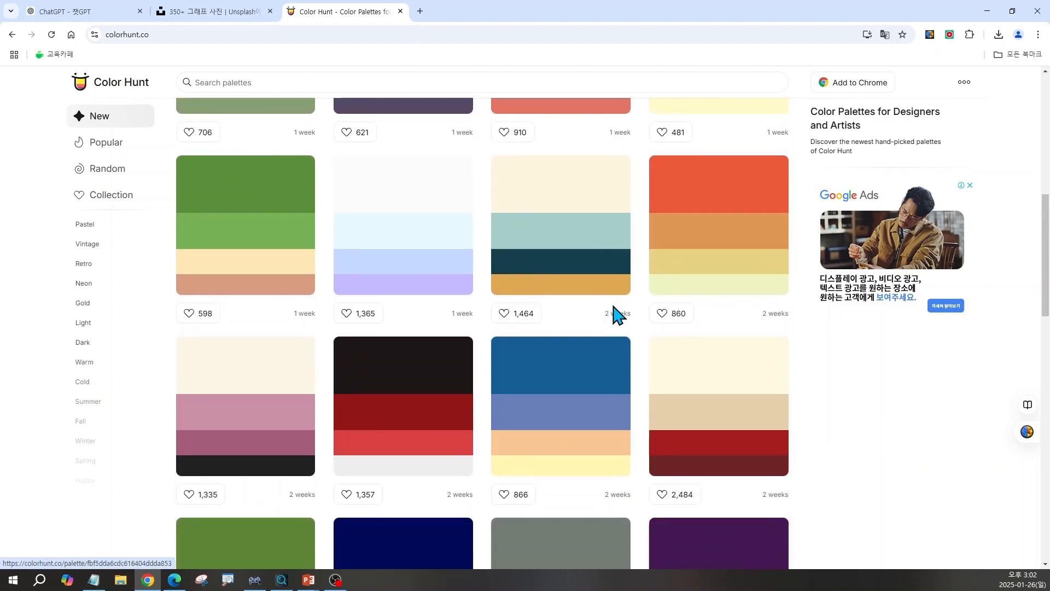
pyautogui.scroll(-4, 613, 315)
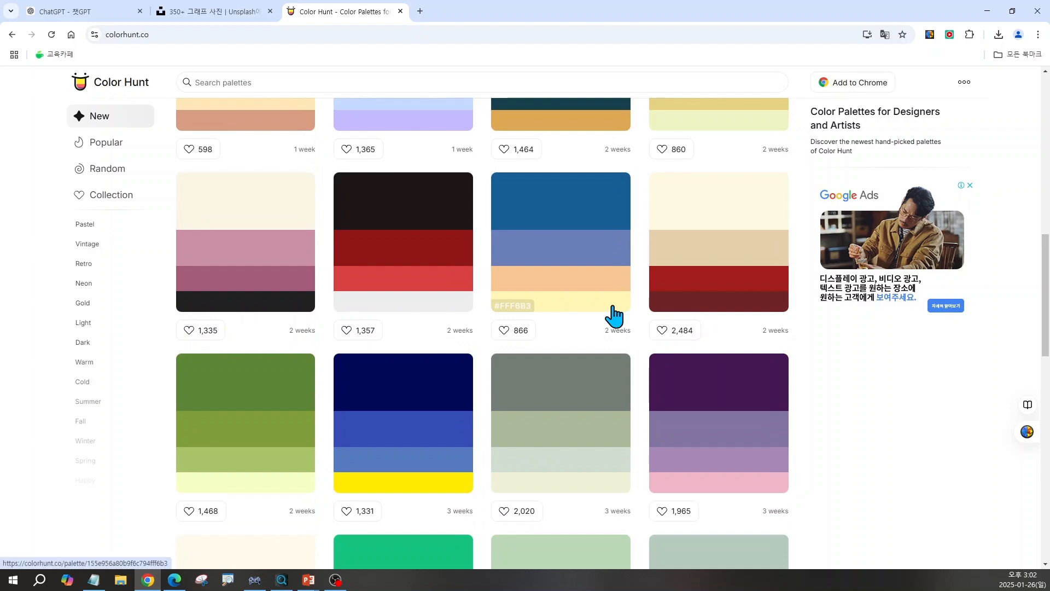
pyautogui.scroll(-7, 613, 315)
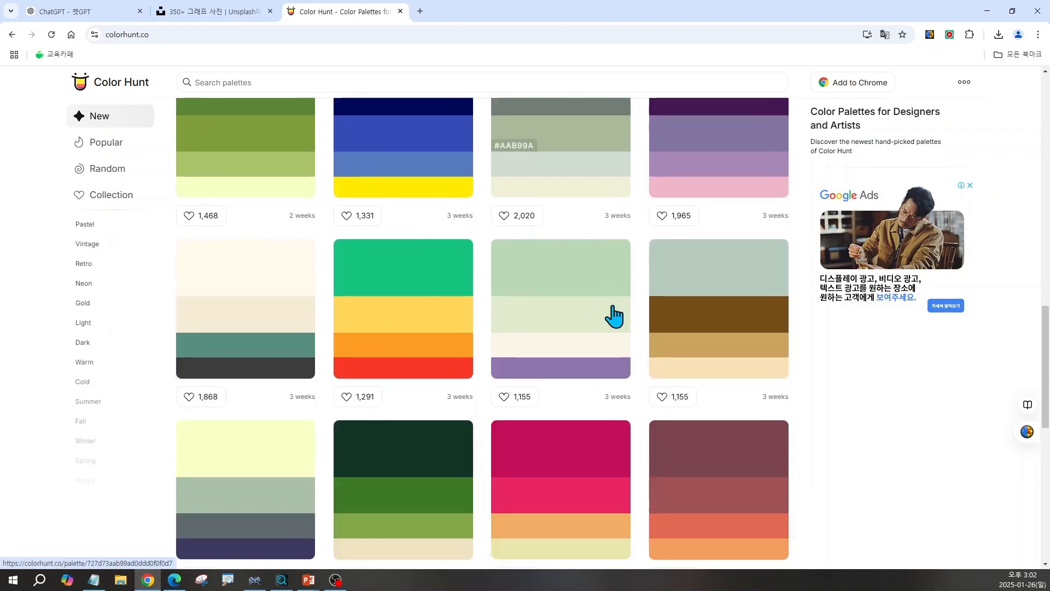
pyautogui.scroll(-10, 613, 315)
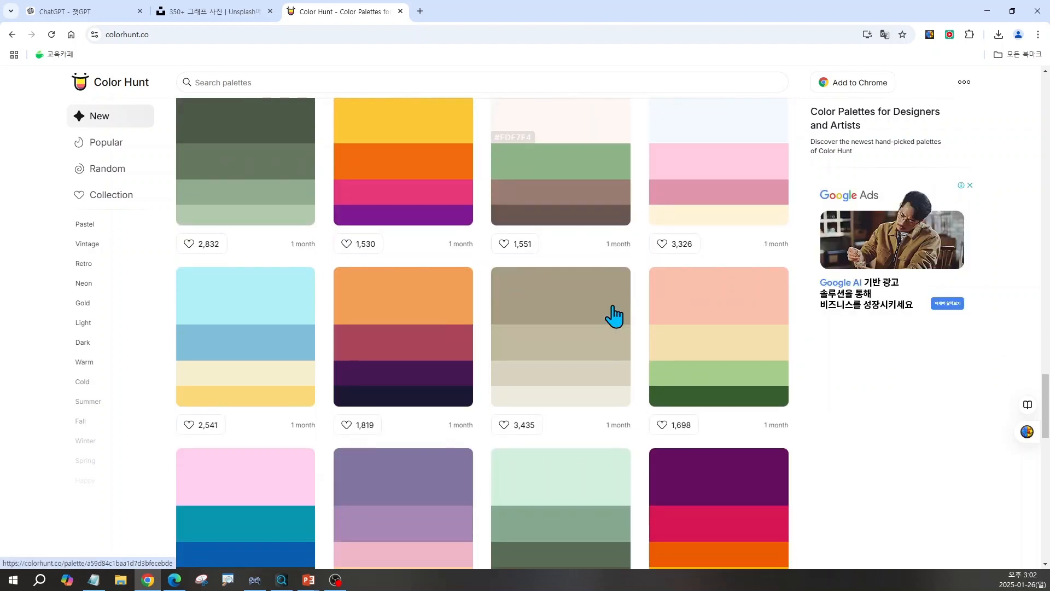
pyautogui.scroll(-10, 613, 316)
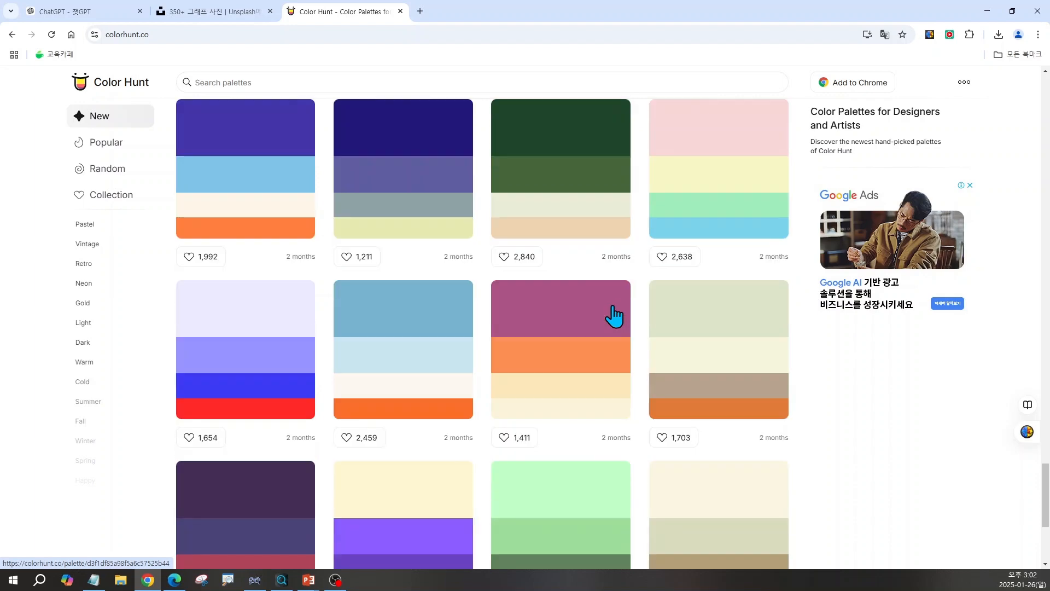
pyautogui.scroll(-12, 613, 316)
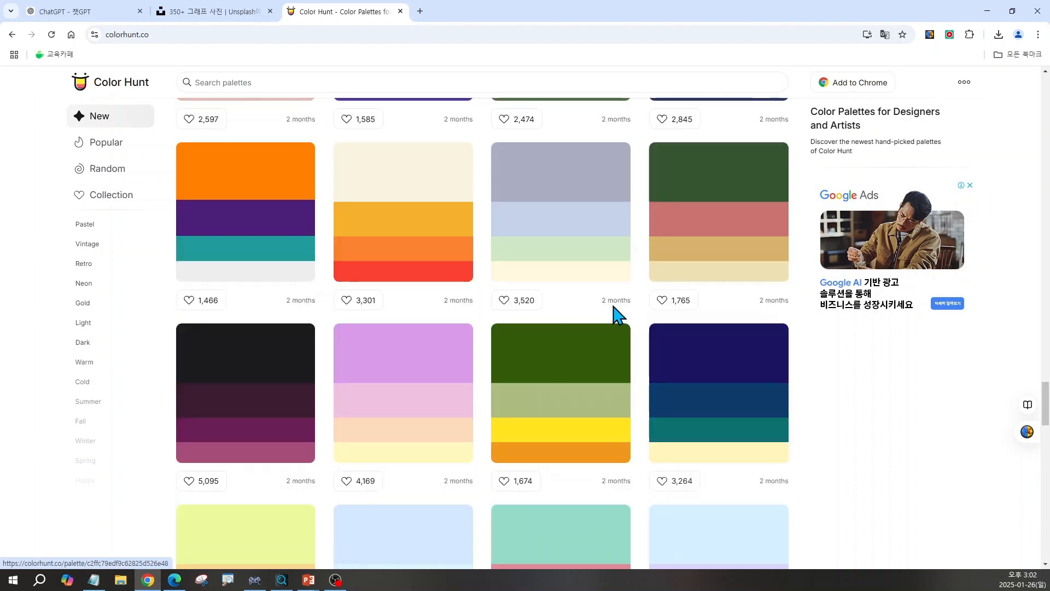
pyautogui.scroll(-10, 613, 315)
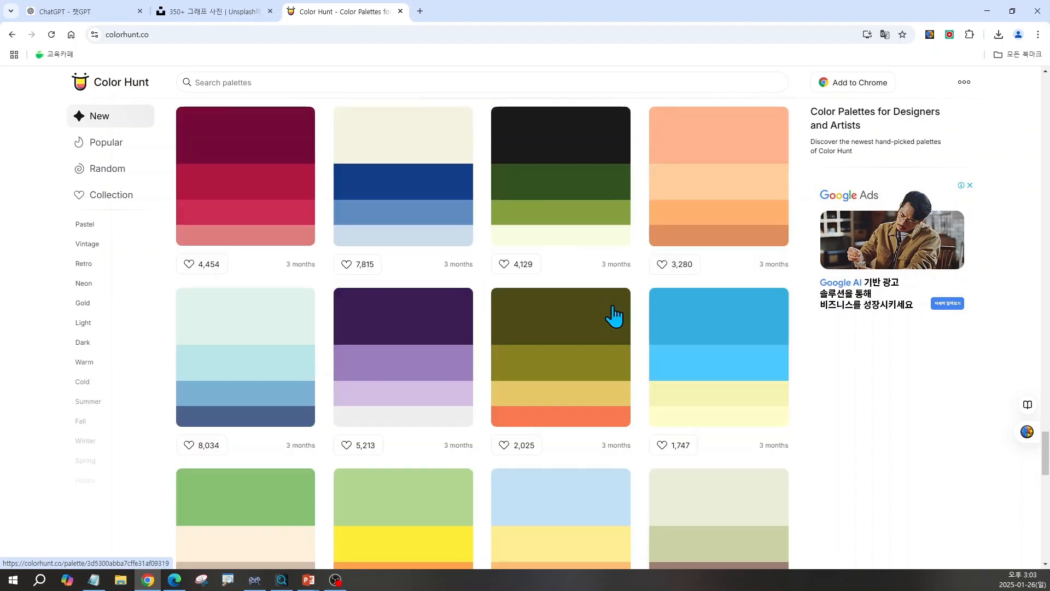
pyautogui.scroll(-15, 613, 316)
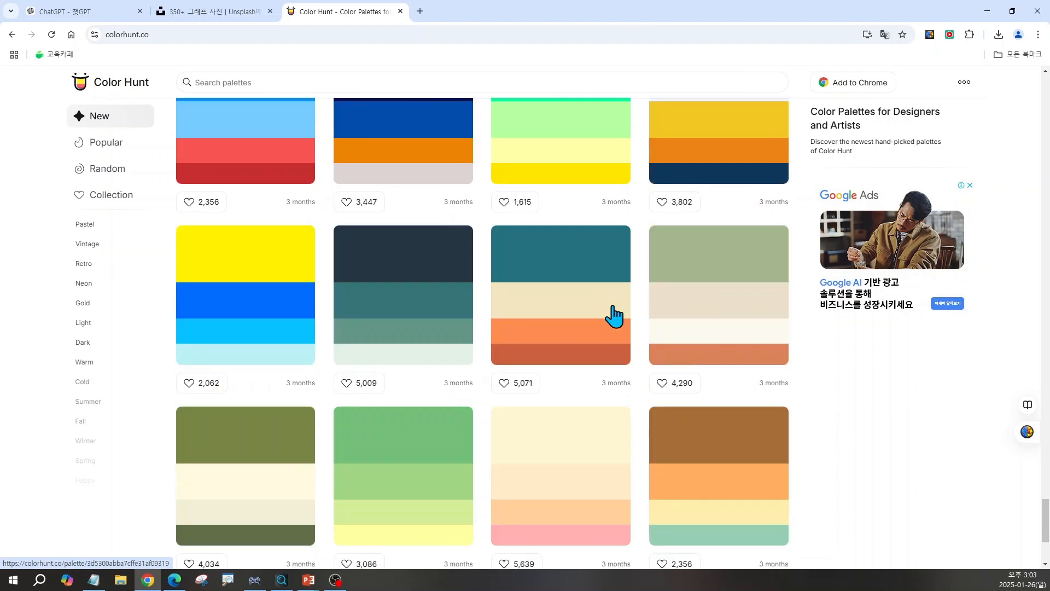
pyautogui.scroll(-4, 711, 279)
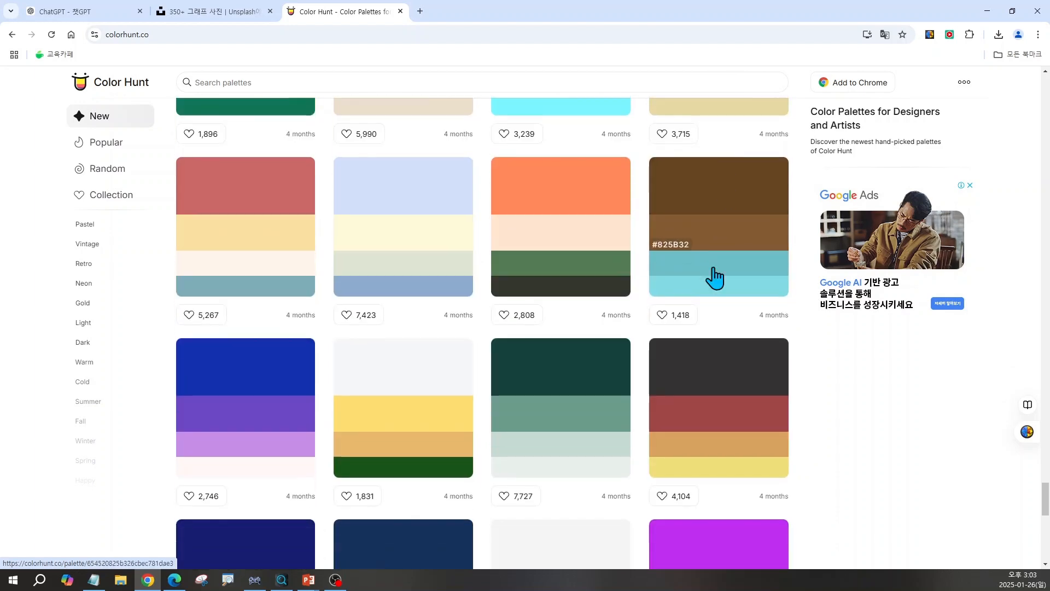
pyautogui.moveTo(527, 7); pyautogui.dragTo(722, 164)
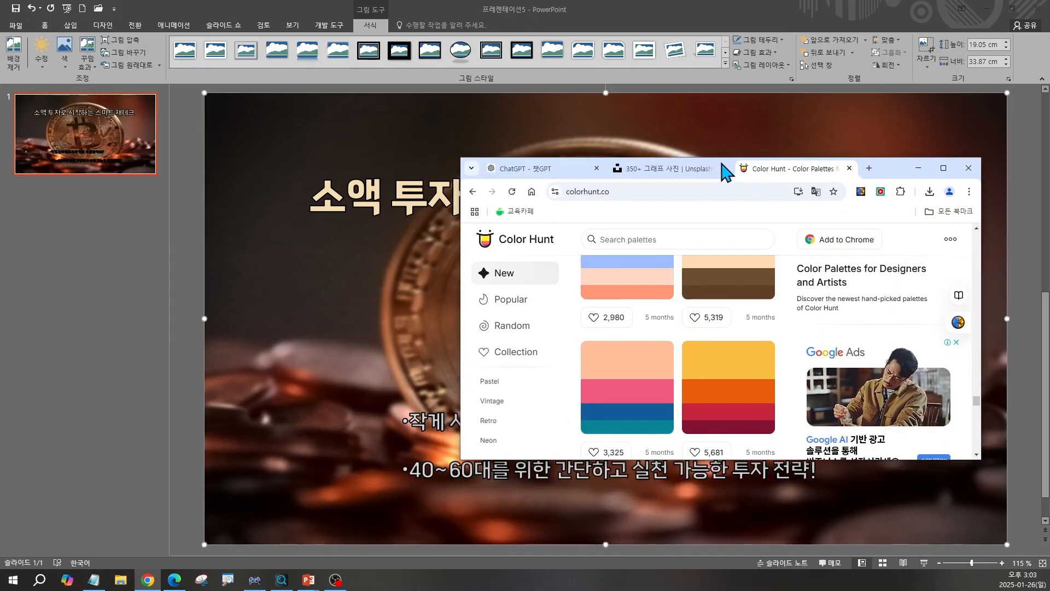
pyautogui.scroll(1, 745, 339)
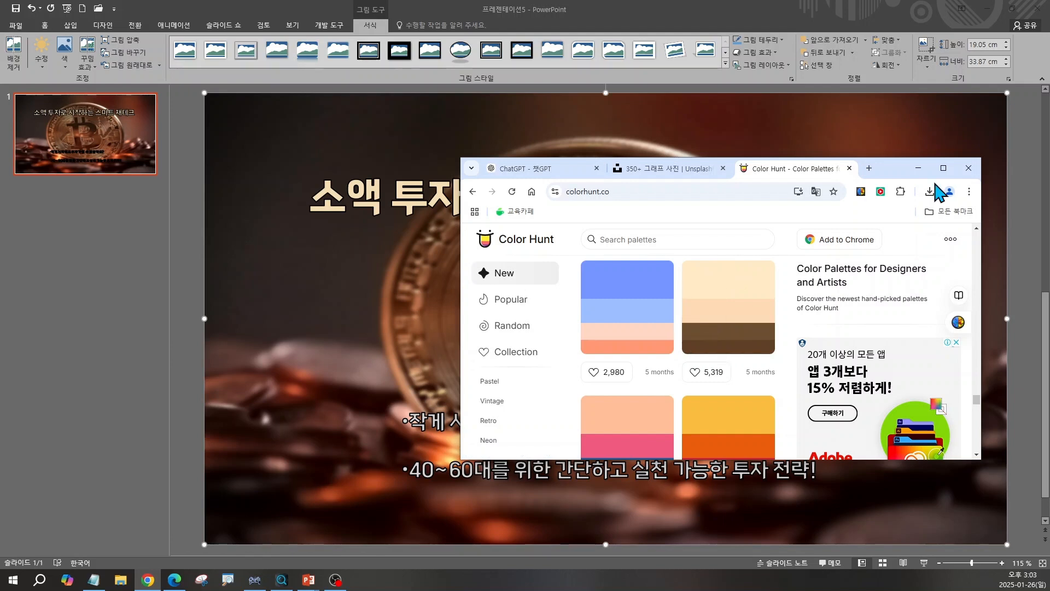
pyautogui.click(943, 168)
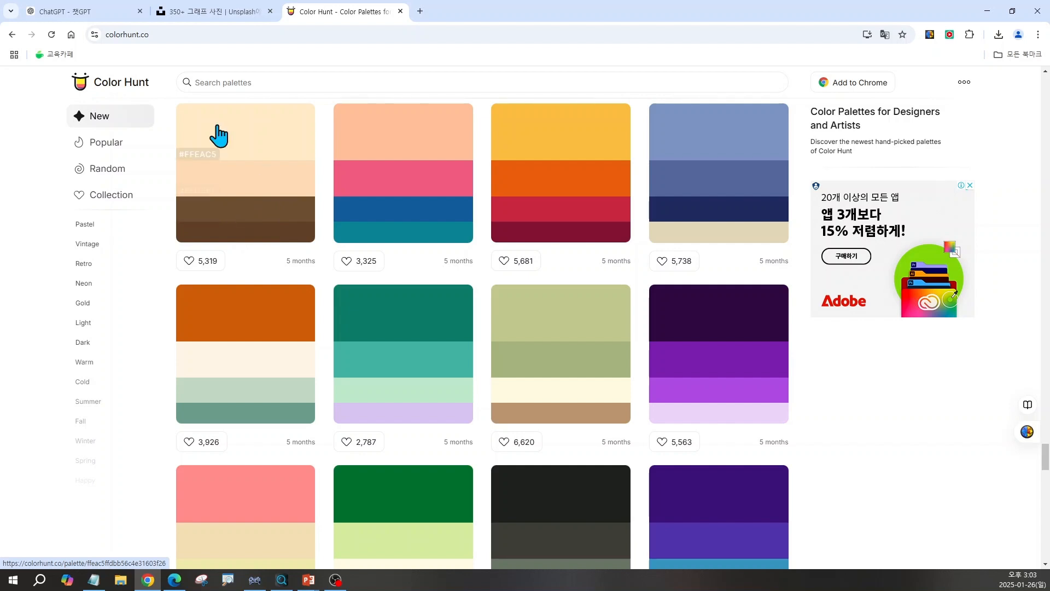
# Open the beige and brown palette and examine its hex and RGB colour codes.
pyautogui.click(260, 142)
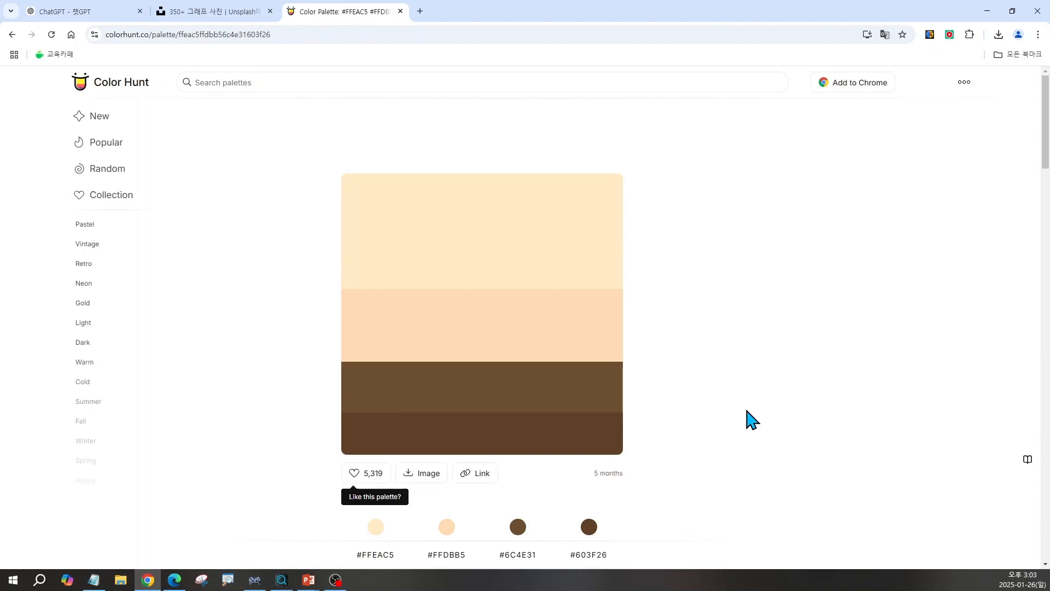
pyautogui.scroll(-2, 747, 418)
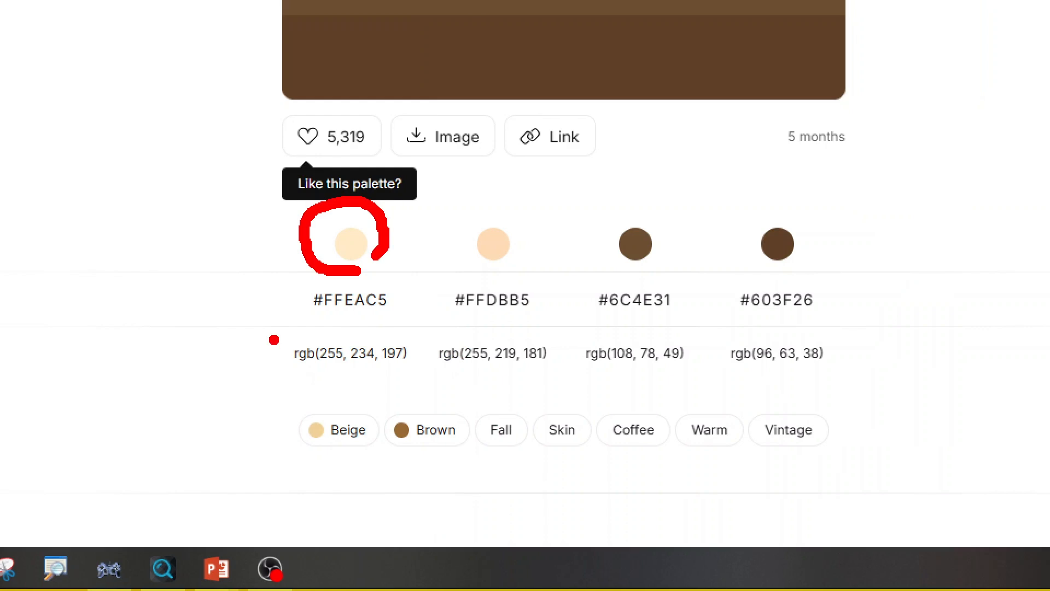
pyautogui.moveTo(427, 382); pyautogui.dragTo(424, 381)
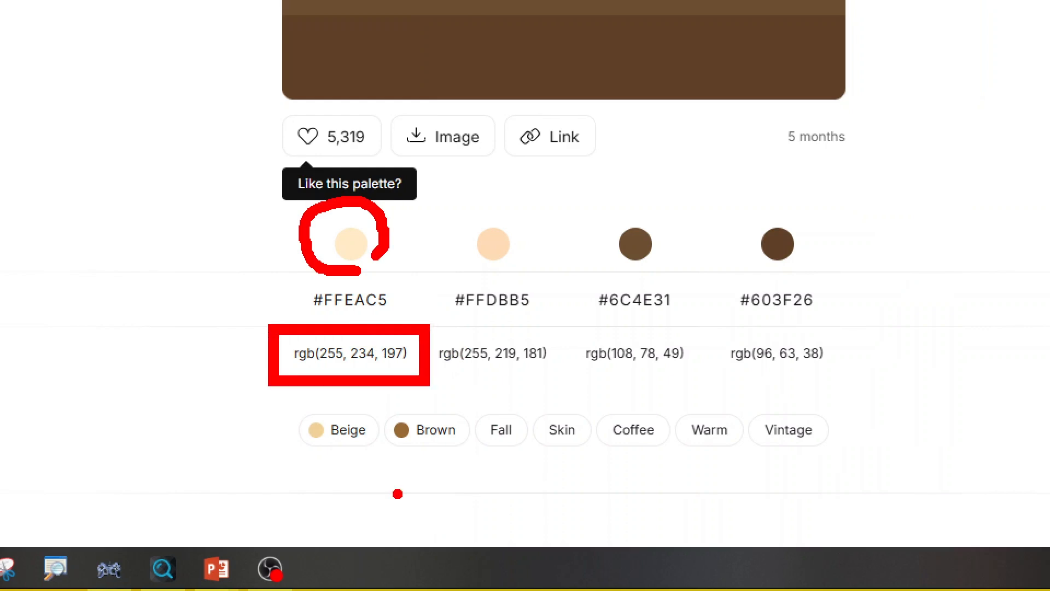
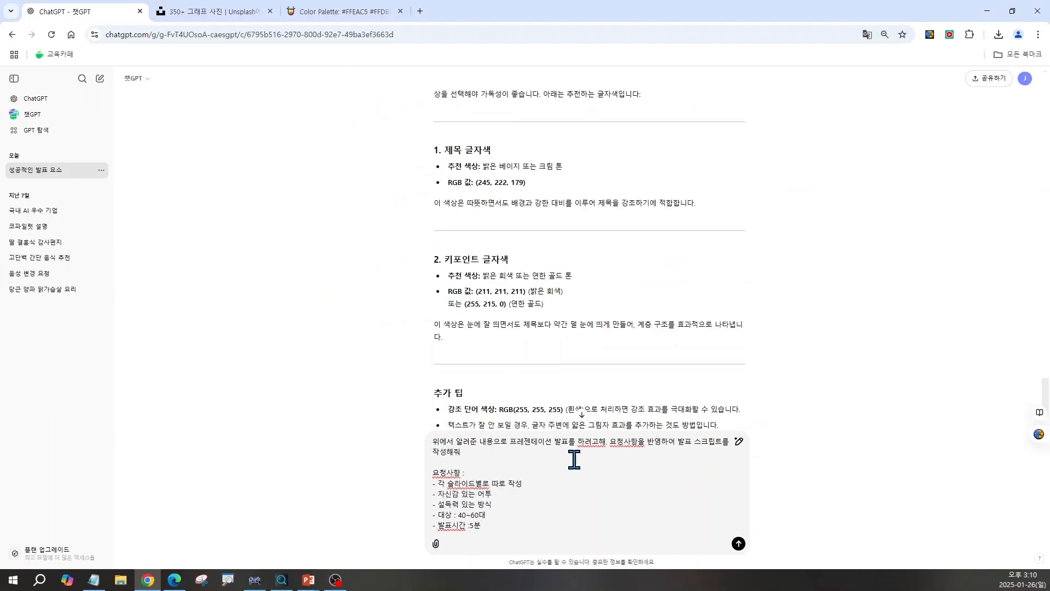
# Submit the prompt requesting a confident, persuasive, slide-by-slide five-minute presentation script for a 40–60s audience, and switch to PowerPoint.
pyautogui.press('Return')
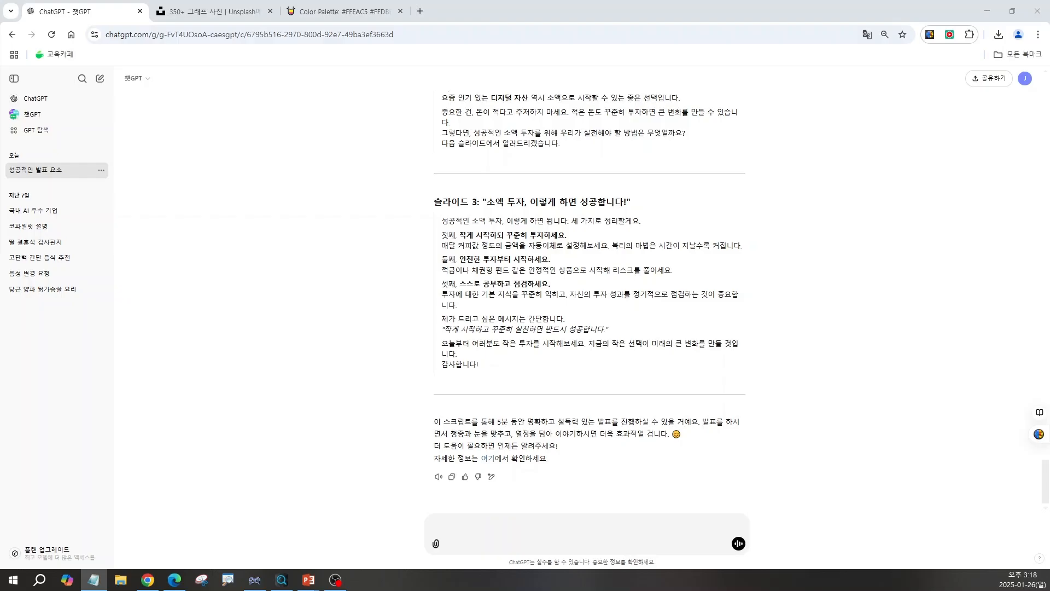
pyautogui.hotkey('alt', 'Tab')
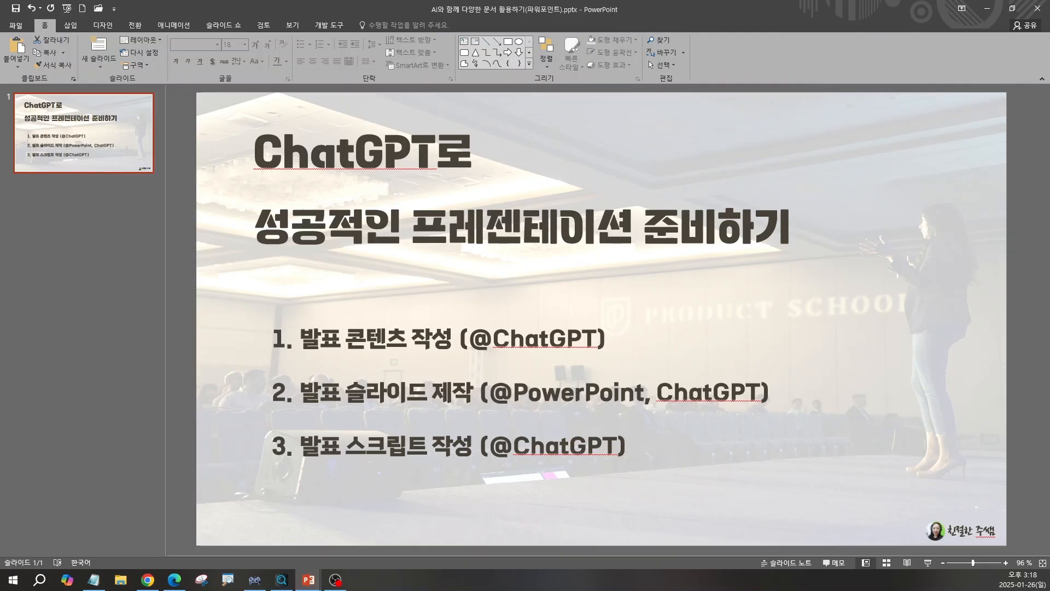